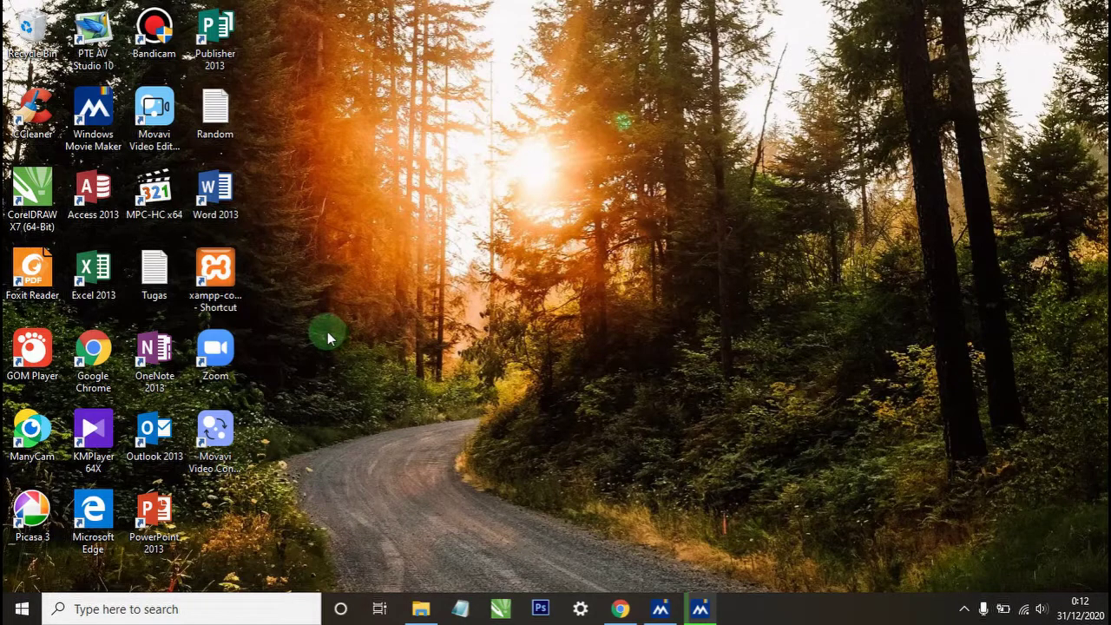
# Open the XAMPP Control Panel, check the status of Apache and MySQL, and minimise its window.
pyautogui.doubleClick(225, 285)
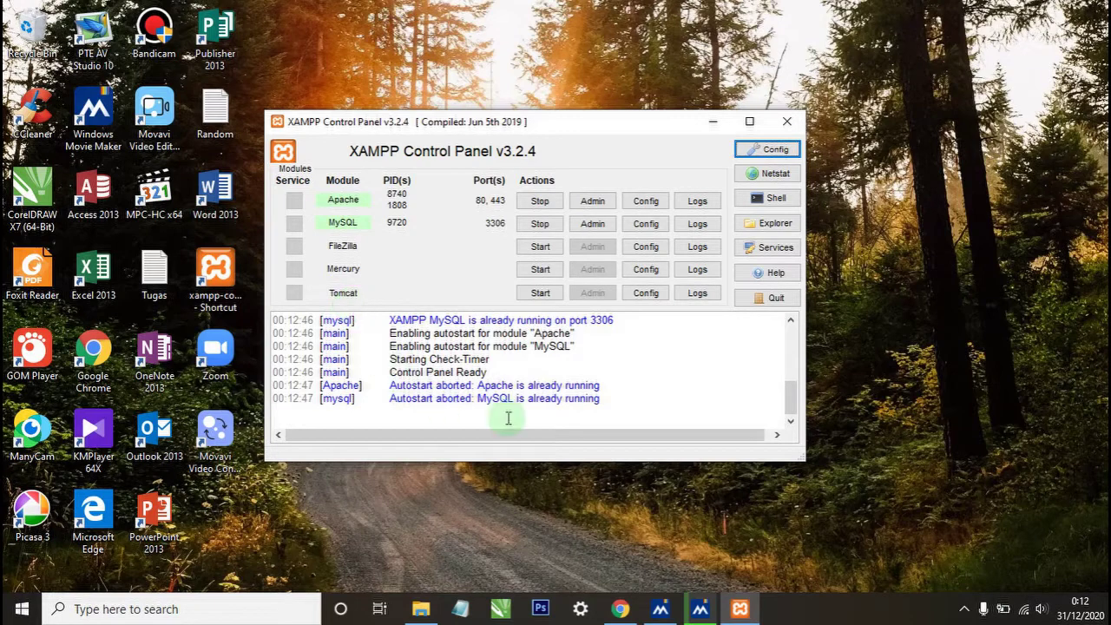
pyautogui.moveTo(476, 384); pyautogui.dragTo(527, 402)
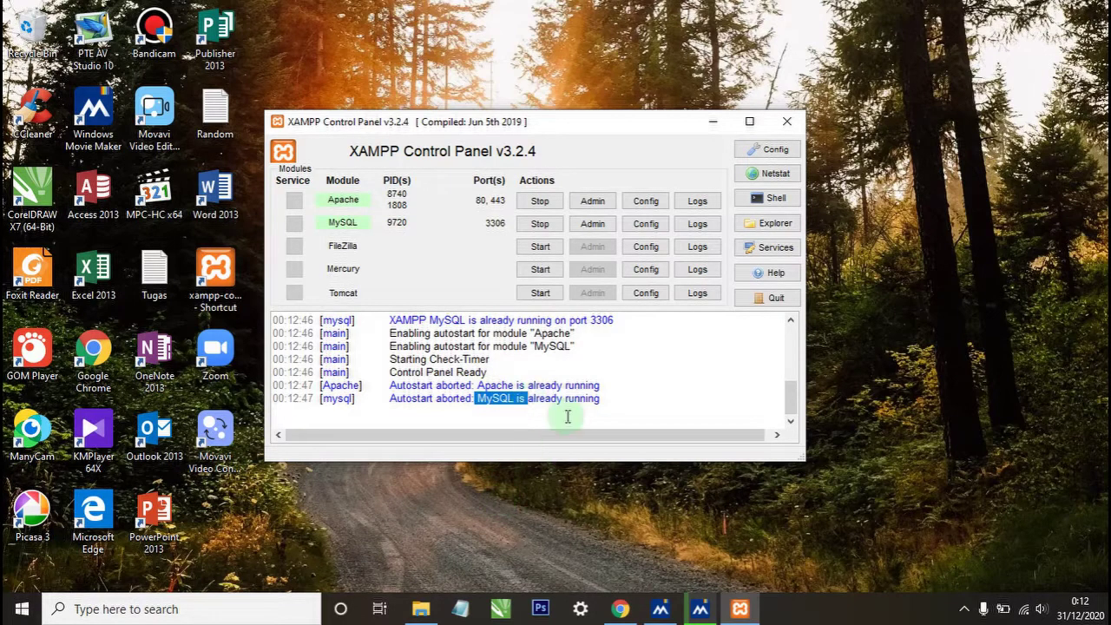
pyautogui.click(707, 131)
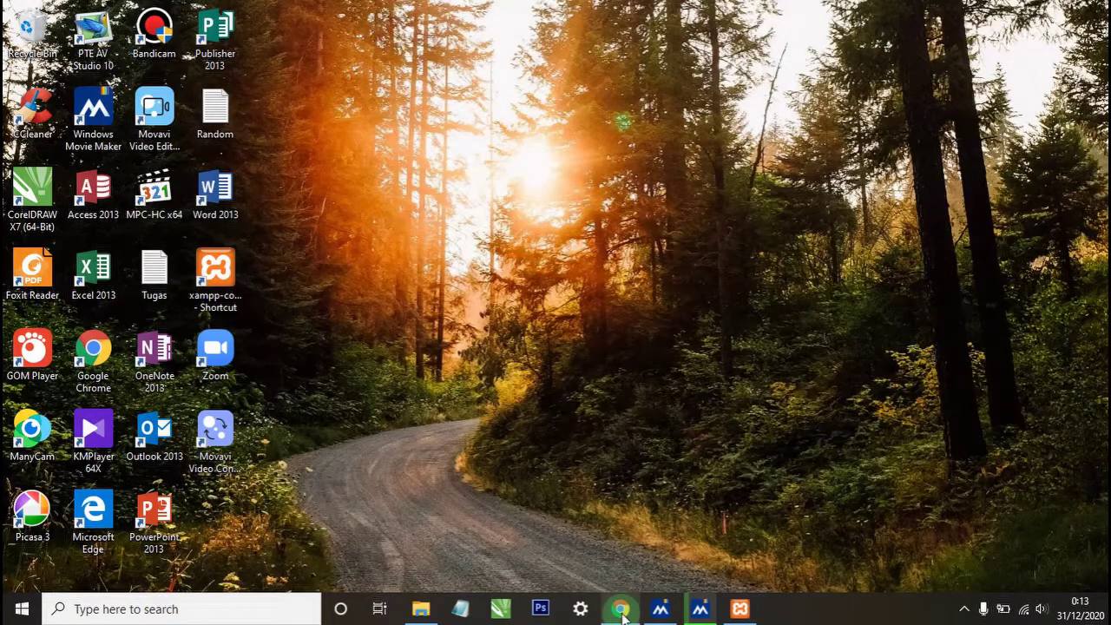
# Switch to Chrome and open the NdesIT village information system at localhost.
pyautogui.moveTo(621, 614)
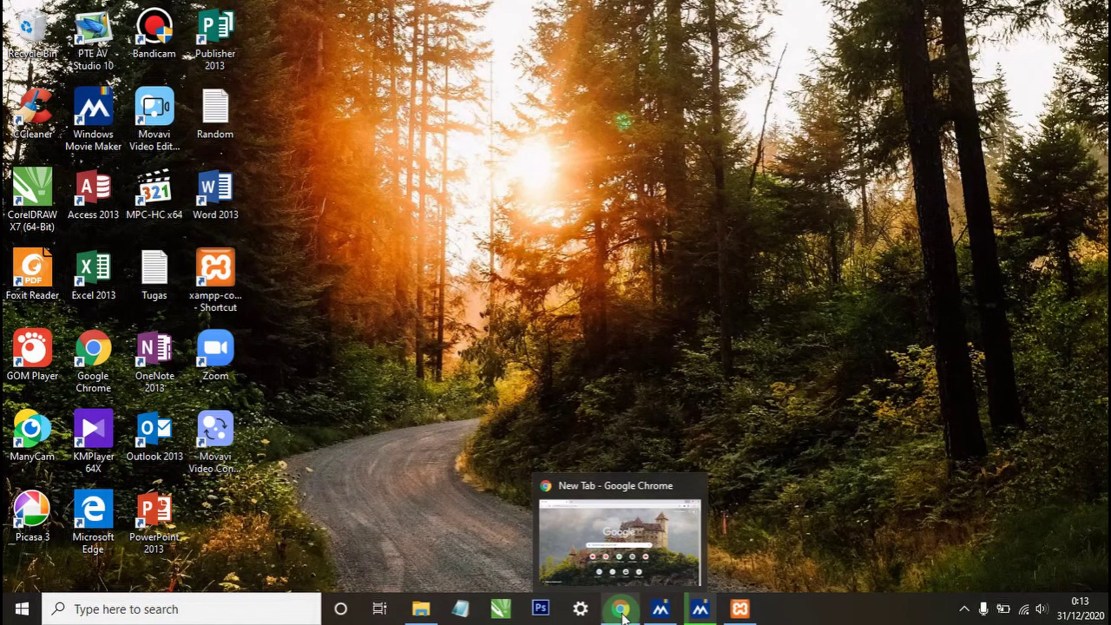
pyautogui.click(622, 612)
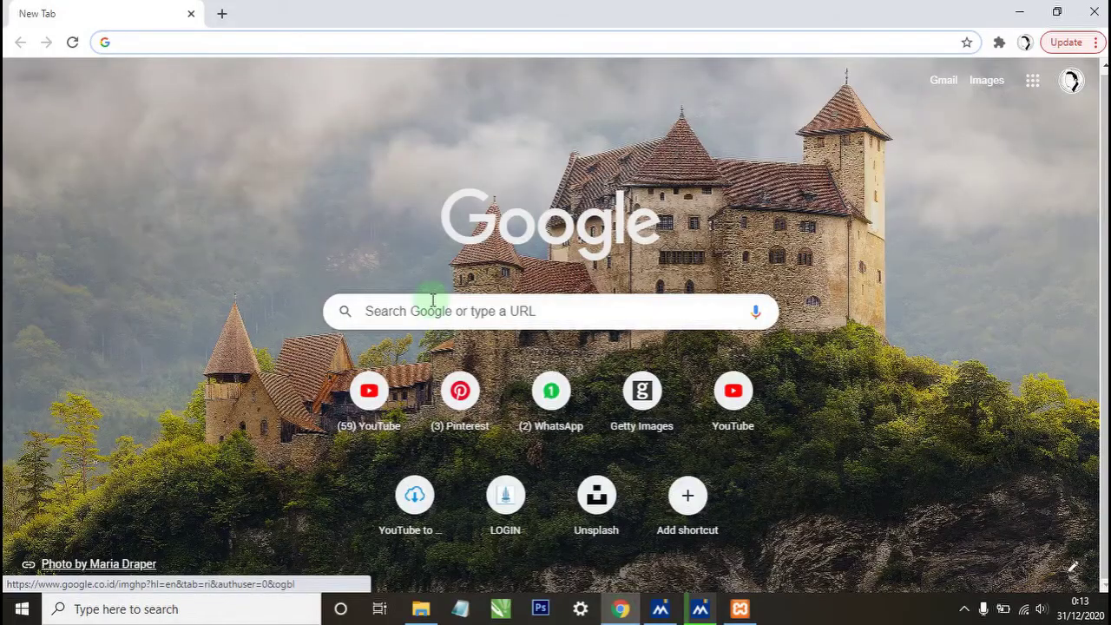
pyautogui.click(433, 300)
pyautogui.write('loc')
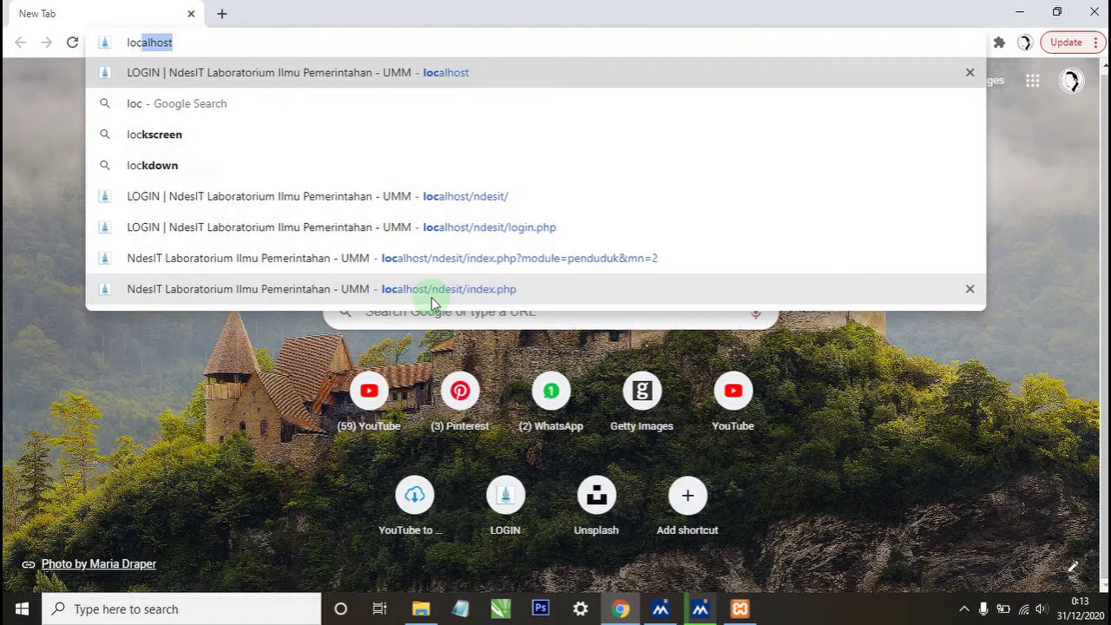
pyautogui.write('alhost')
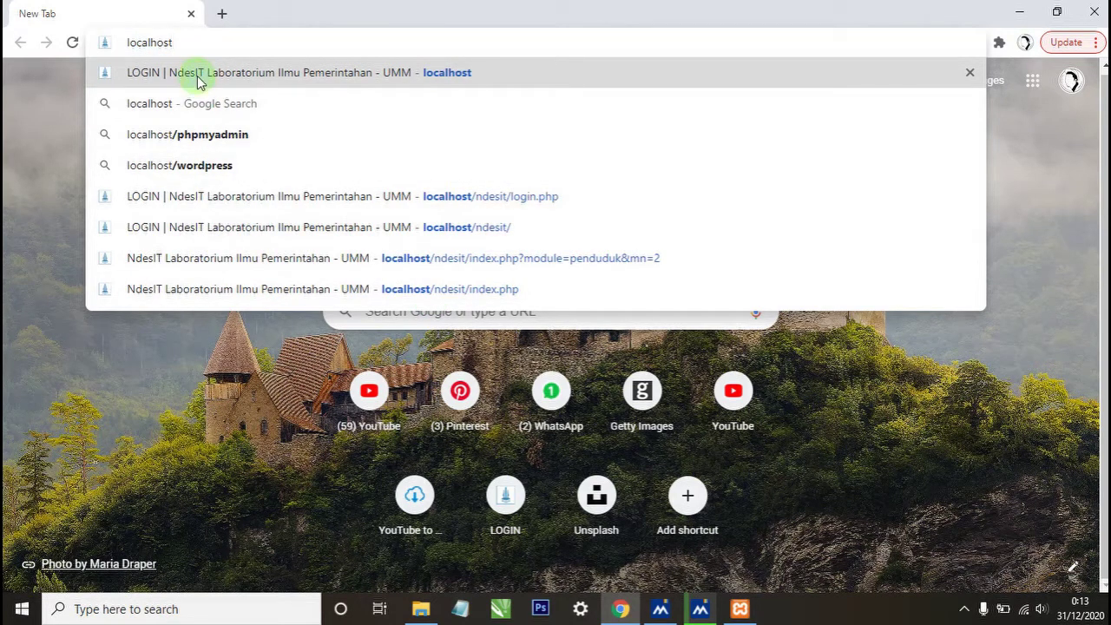
pyautogui.click(332, 73)
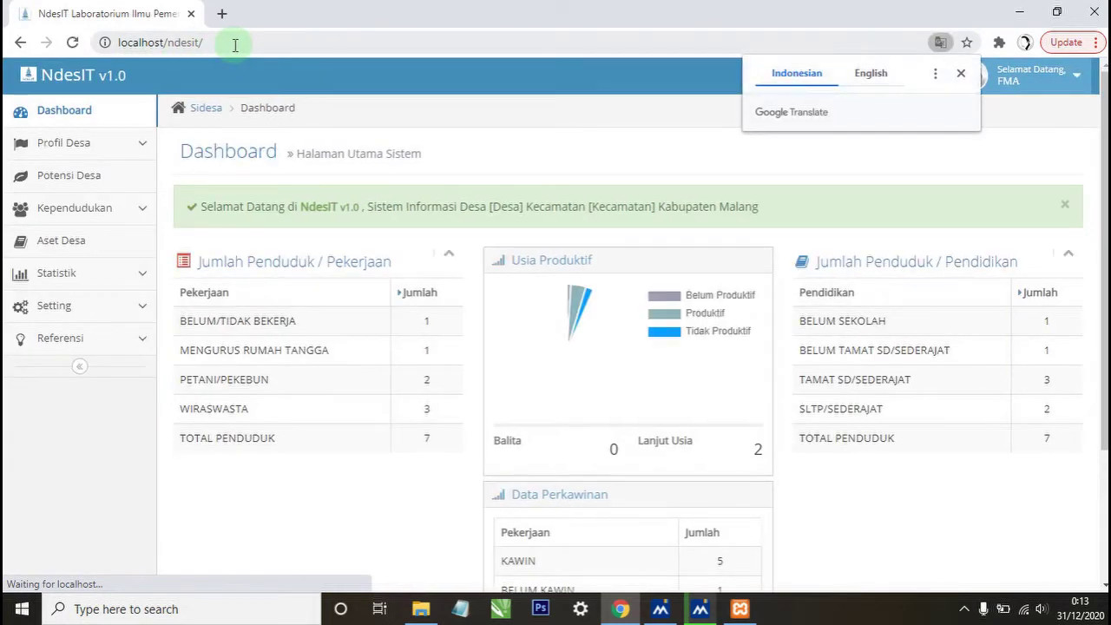
pyautogui.click(45, 129)
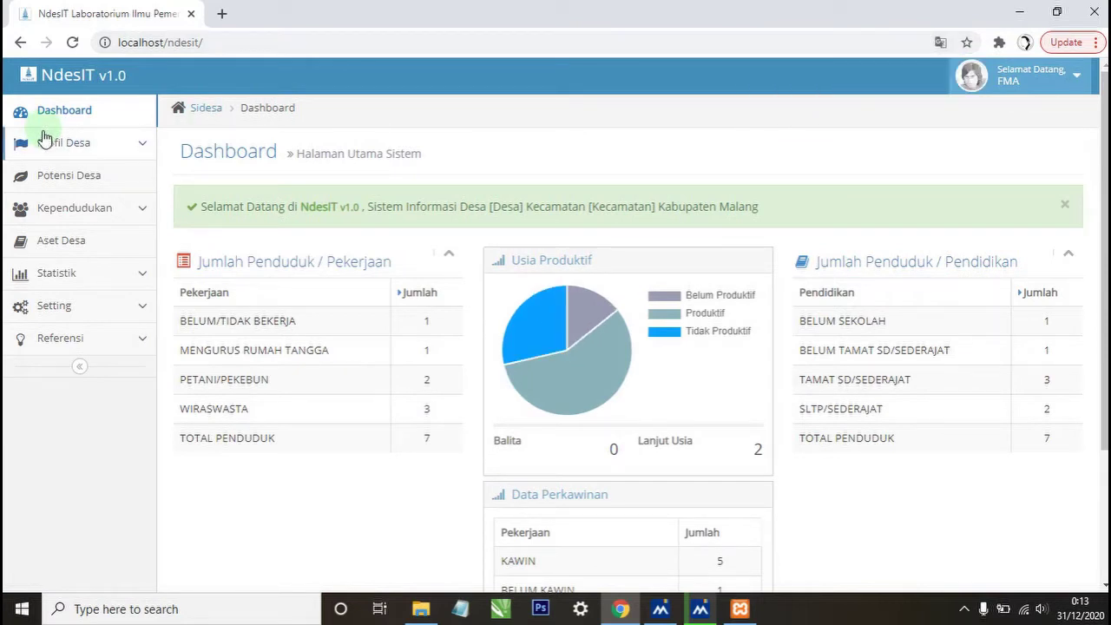
# Enter "Sejarah desa Landungsari." as the village history on the Sejarah page of Profil Desa and save it.
pyautogui.click(51, 153)
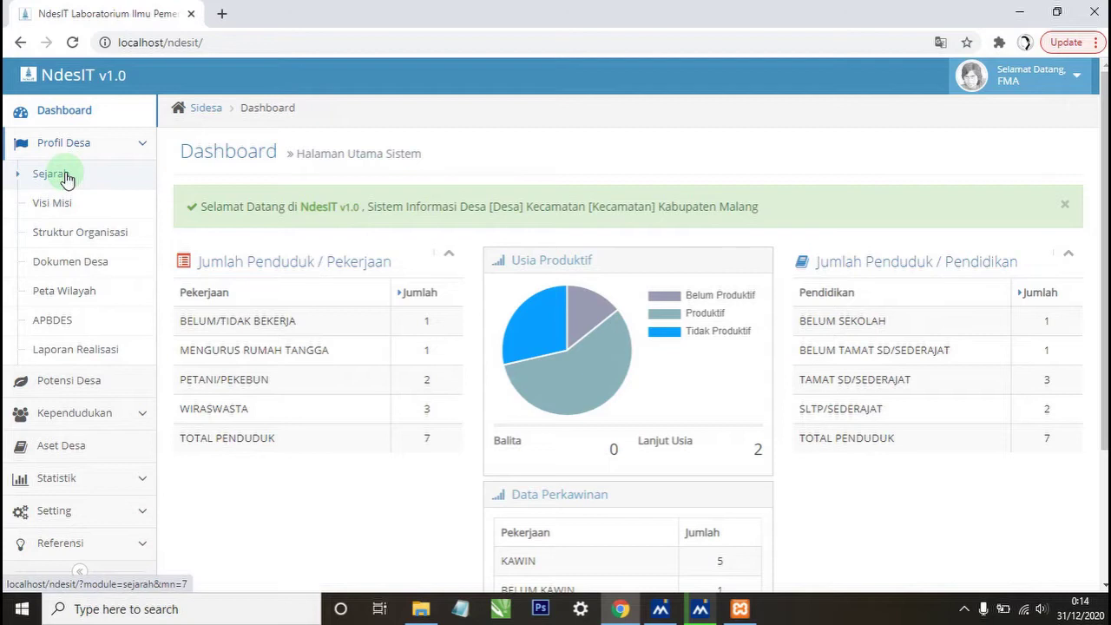
pyautogui.click(84, 234)
pyautogui.click(30, 173)
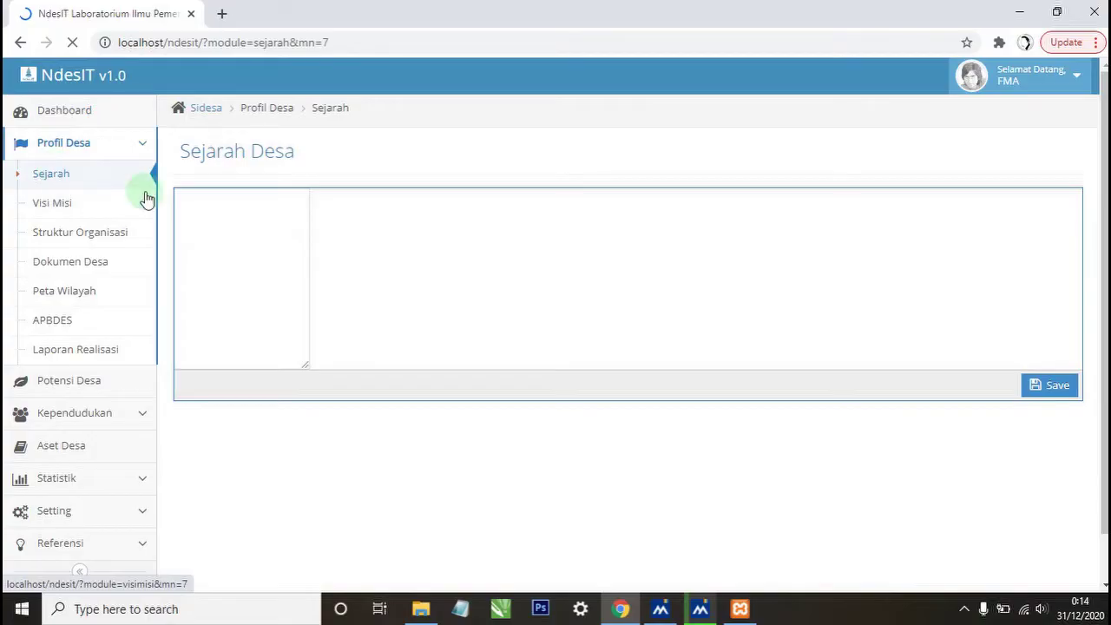
pyautogui.click(205, 248)
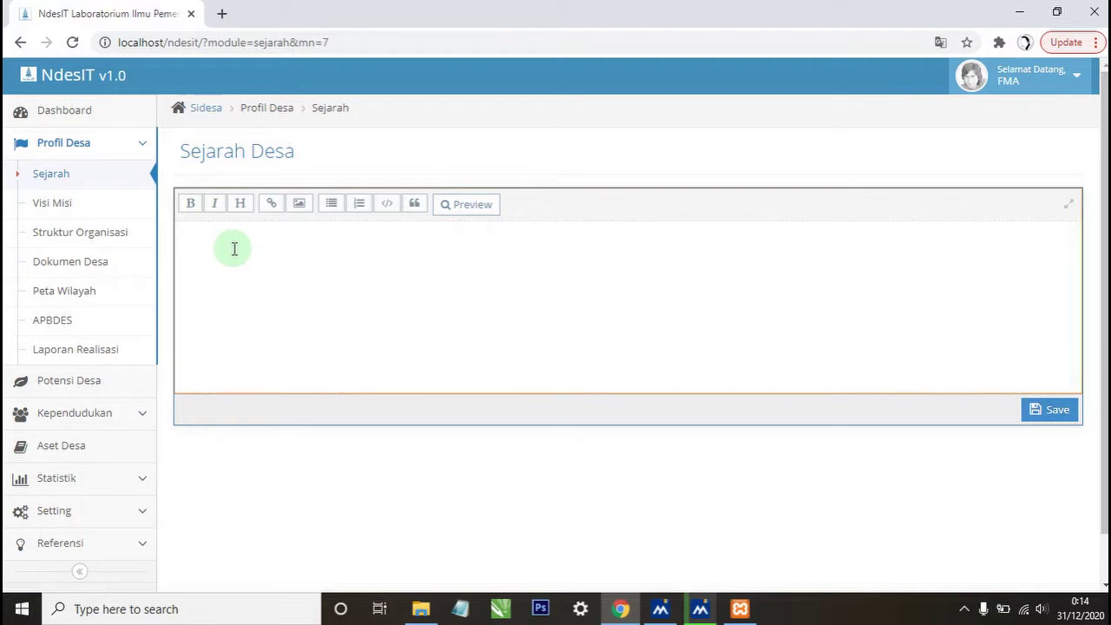
pyautogui.write('Sejarah desa Landungs')
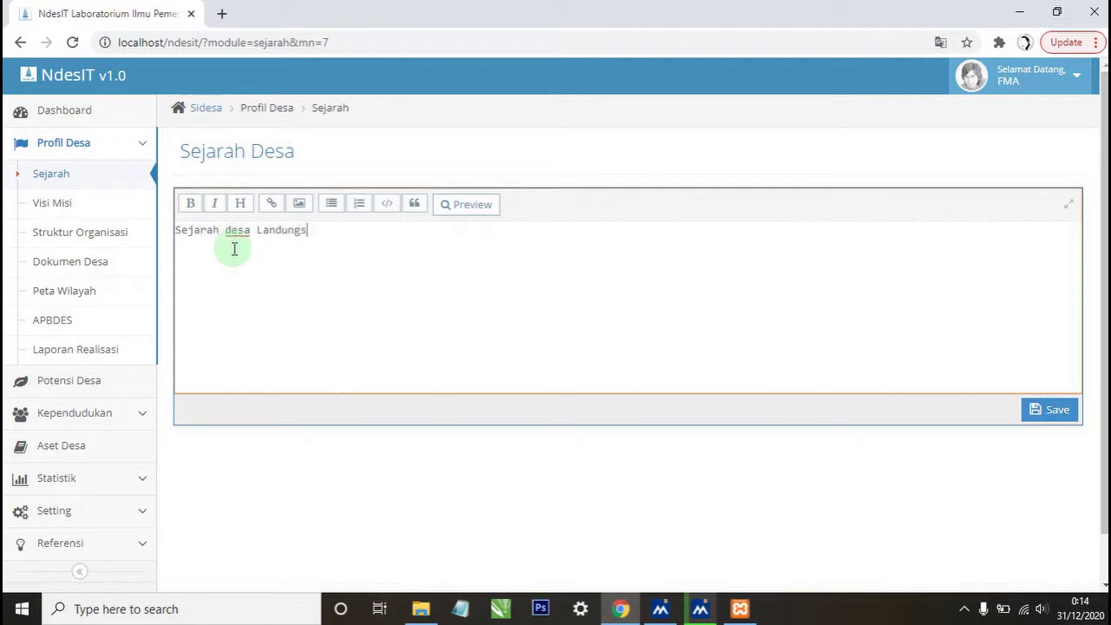
pyautogui.write('ari.')
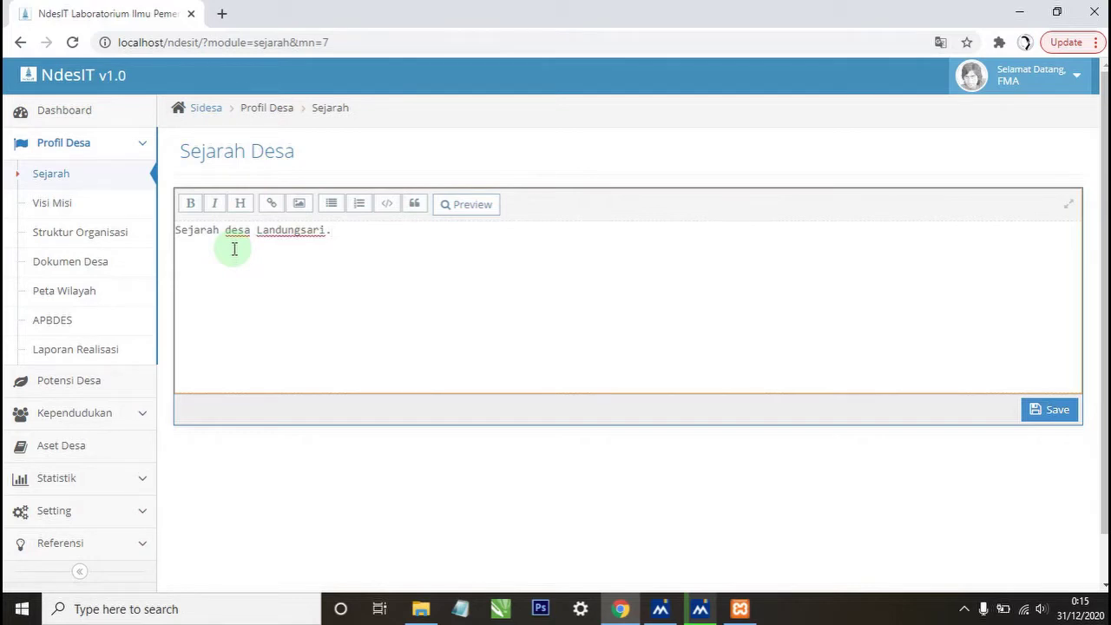
pyautogui.click(1058, 416)
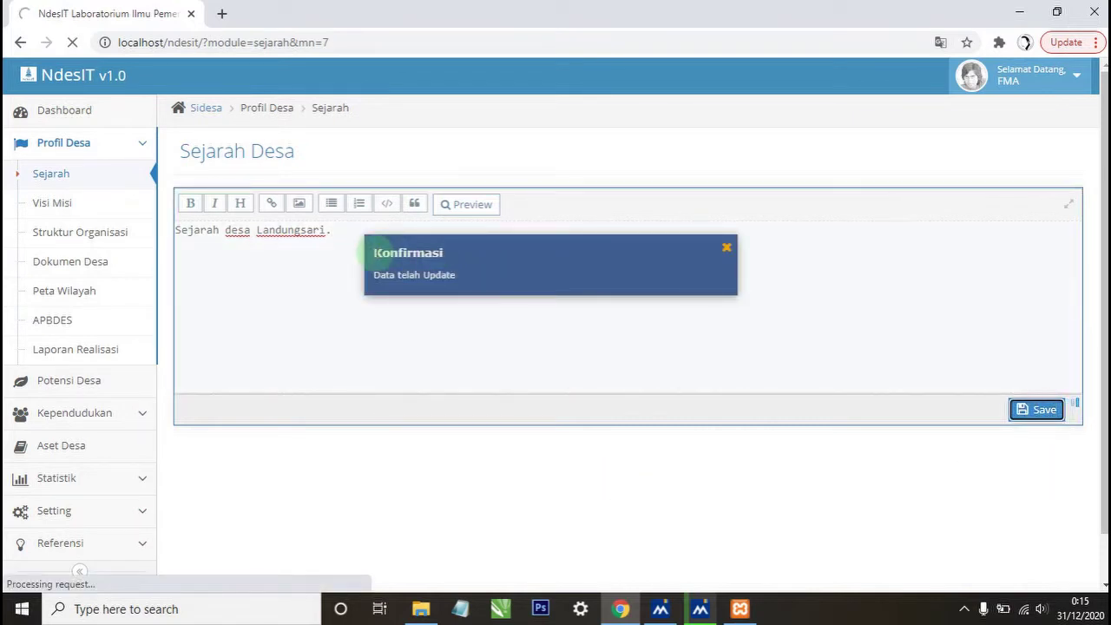
pyautogui.click(727, 250)
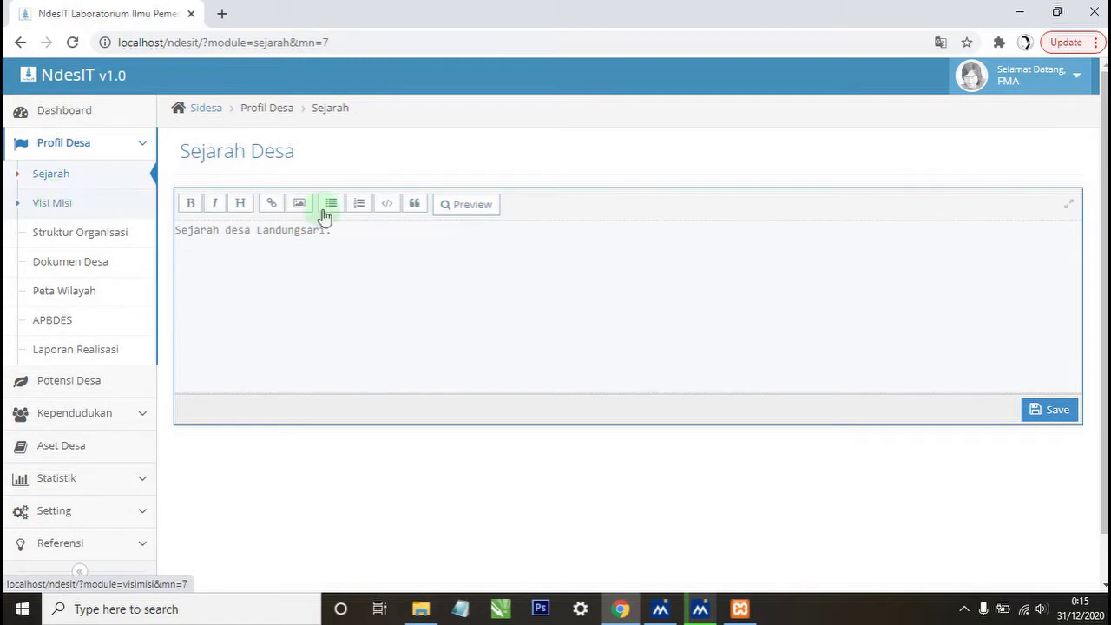
pyautogui.click(488, 243)
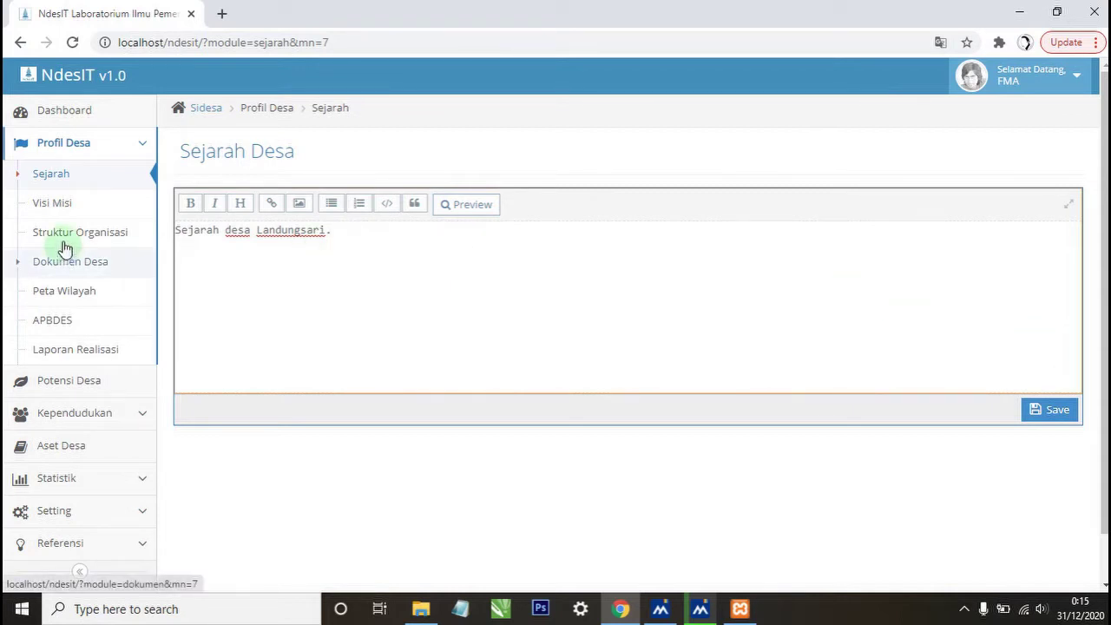
# Try to save the Visi Misi page with its text left empty and dismiss the notification.
pyautogui.click(52, 203)
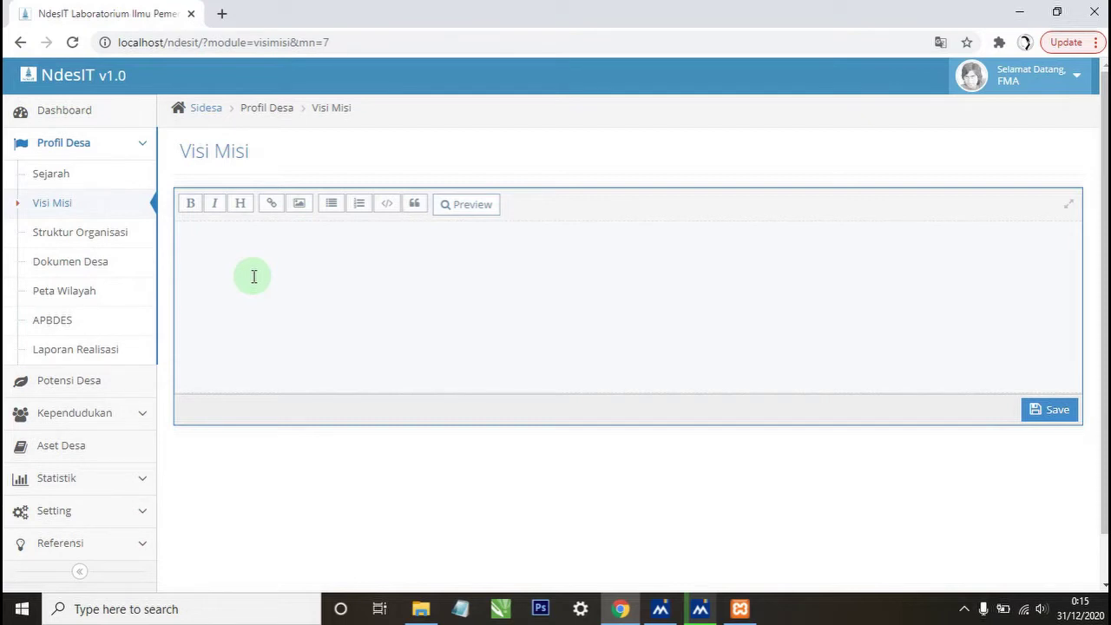
pyautogui.click(254, 276)
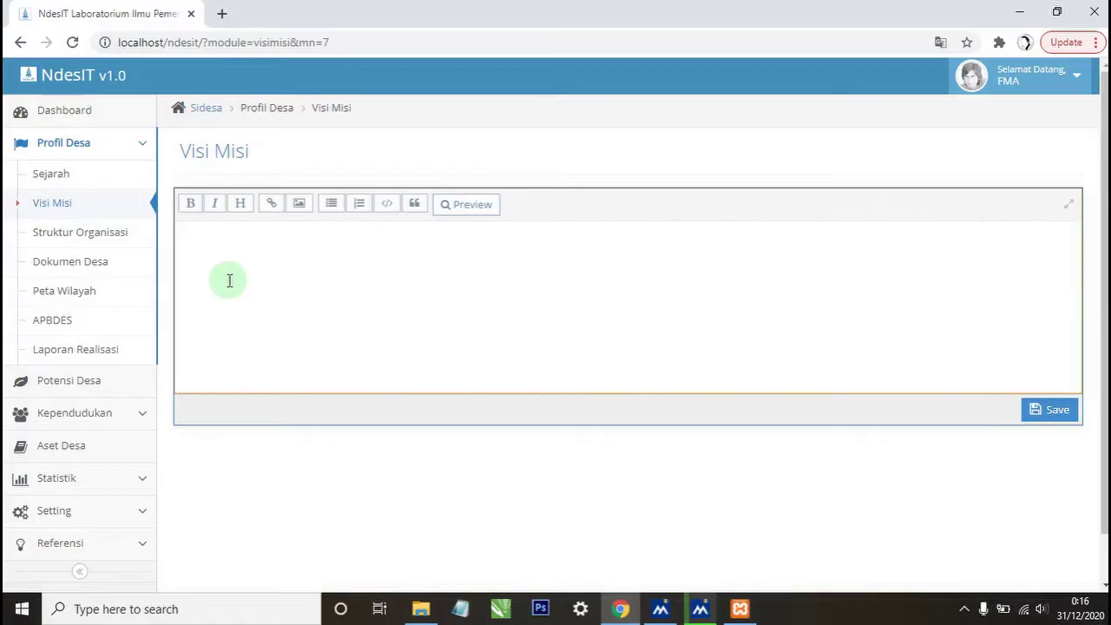
pyautogui.click(197, 277)
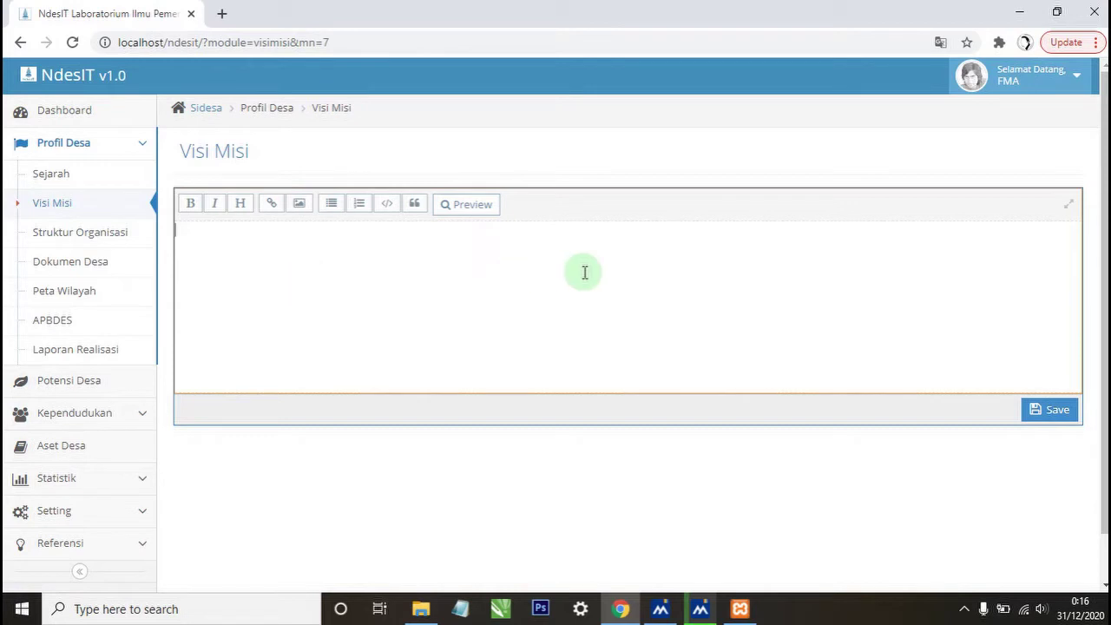
pyautogui.click(1051, 415)
pyautogui.click(379, 253)
pyautogui.moveTo(368, 250); pyautogui.dragTo(499, 254)
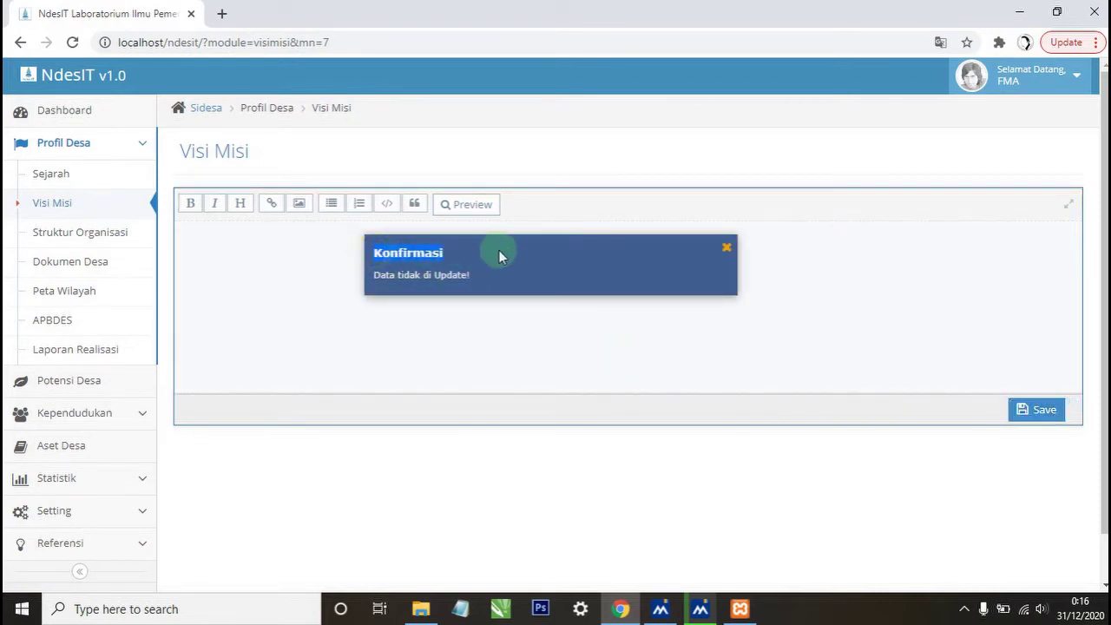
pyautogui.click(727, 249)
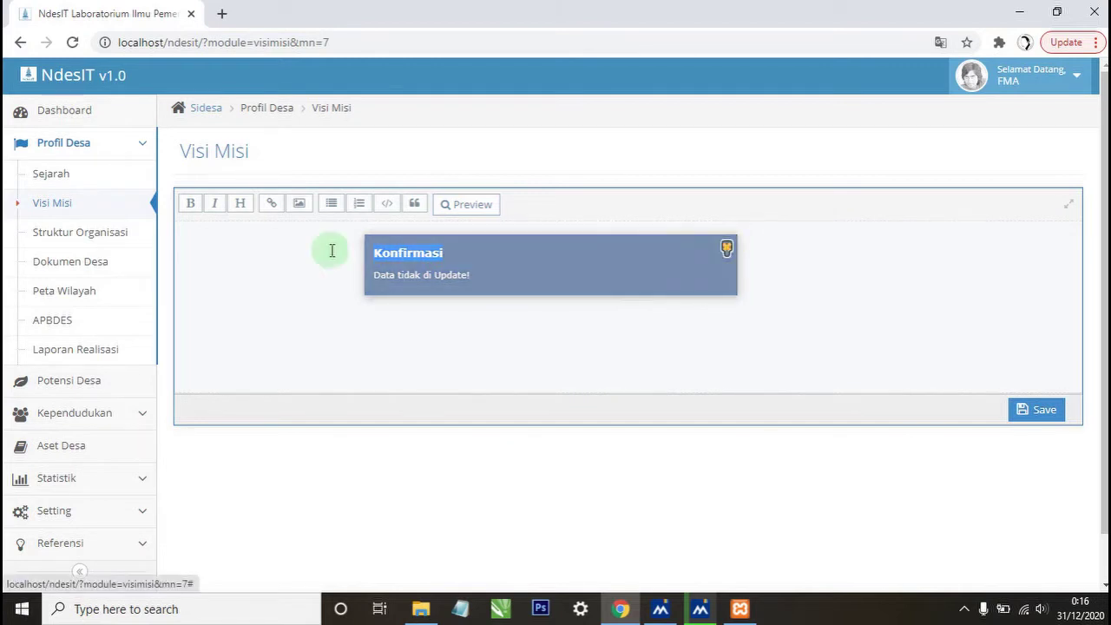
# Delete the Ka. Seksi Pemberdayaan Masyarakat position from the Struktur Organisasi list.
pyautogui.click(67, 242)
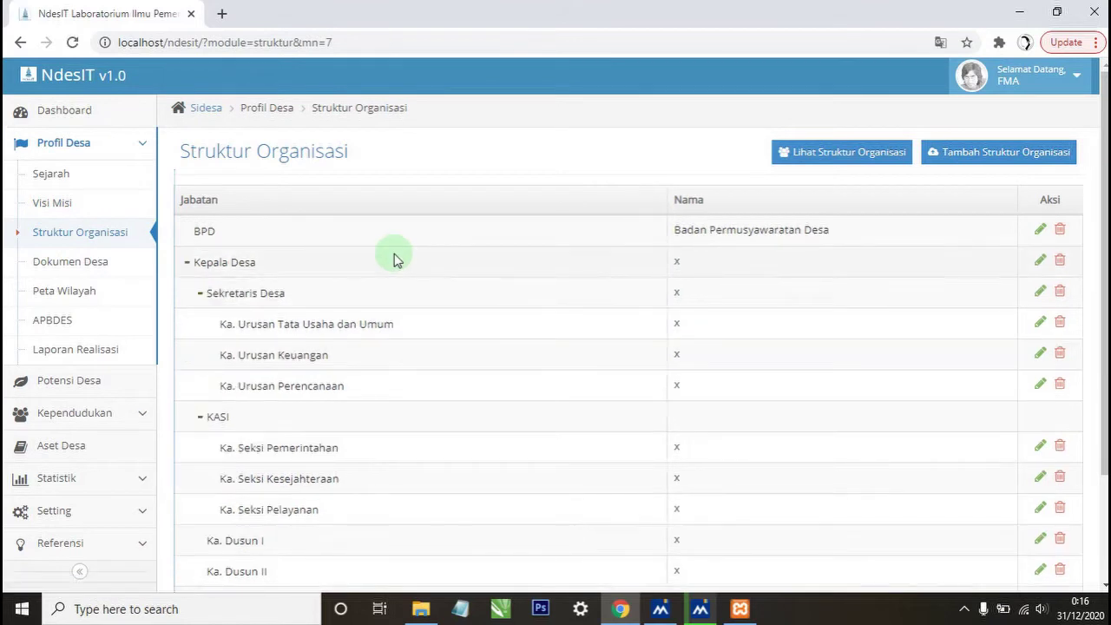
pyautogui.scroll(-1, 295, 260)
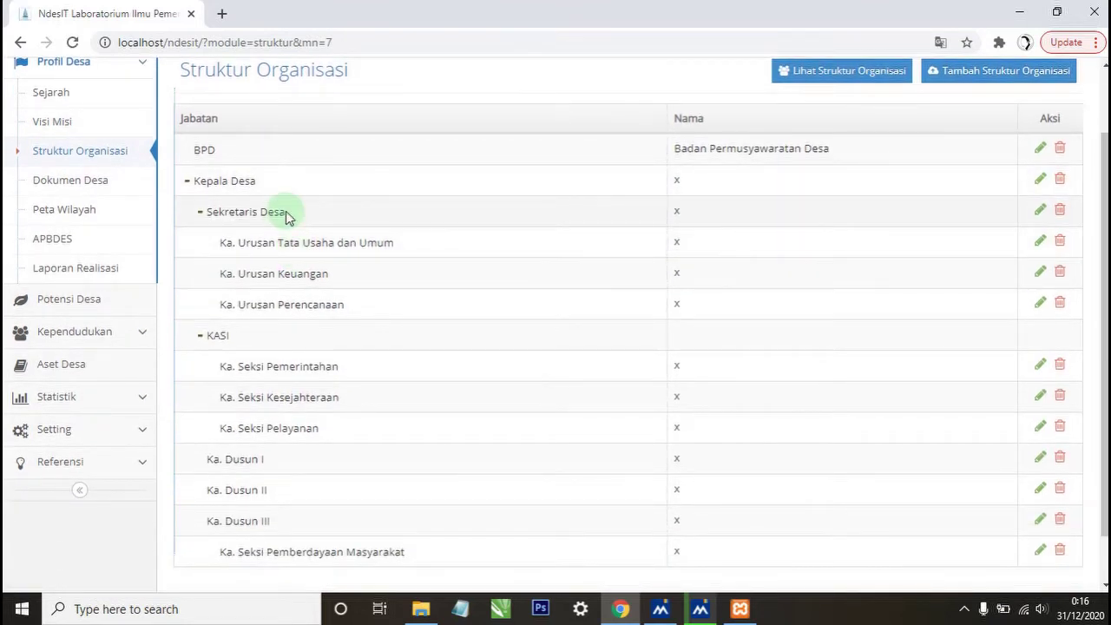
pyautogui.scroll(-1, 288, 215)
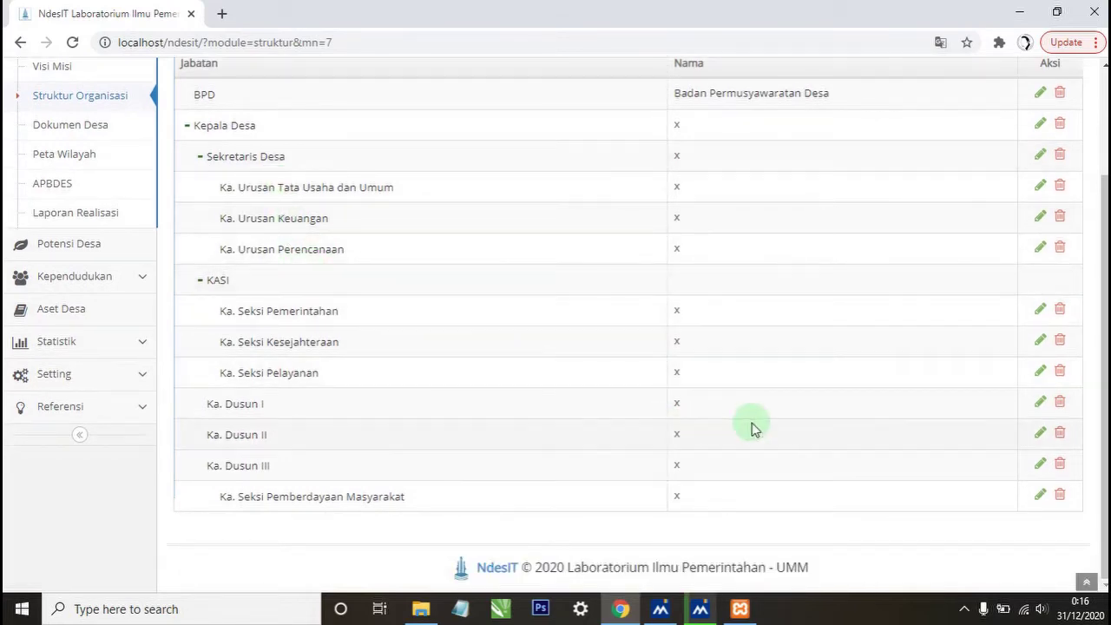
pyautogui.scroll(1, 841, 429)
pyautogui.scroll(1, 260, 239)
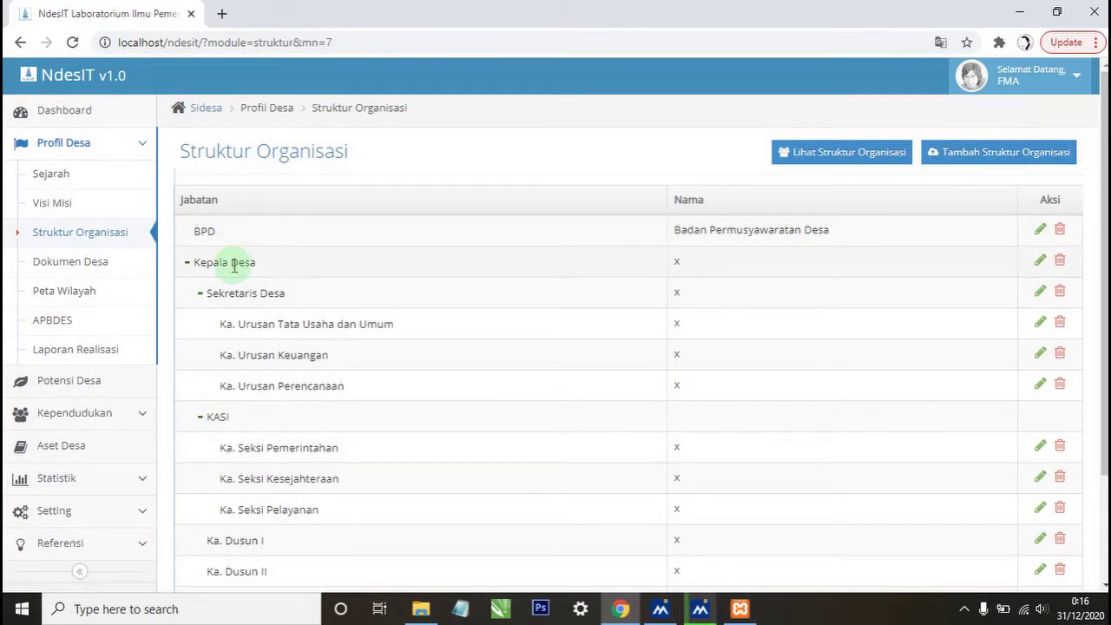
pyautogui.scroll(-1, 233, 267)
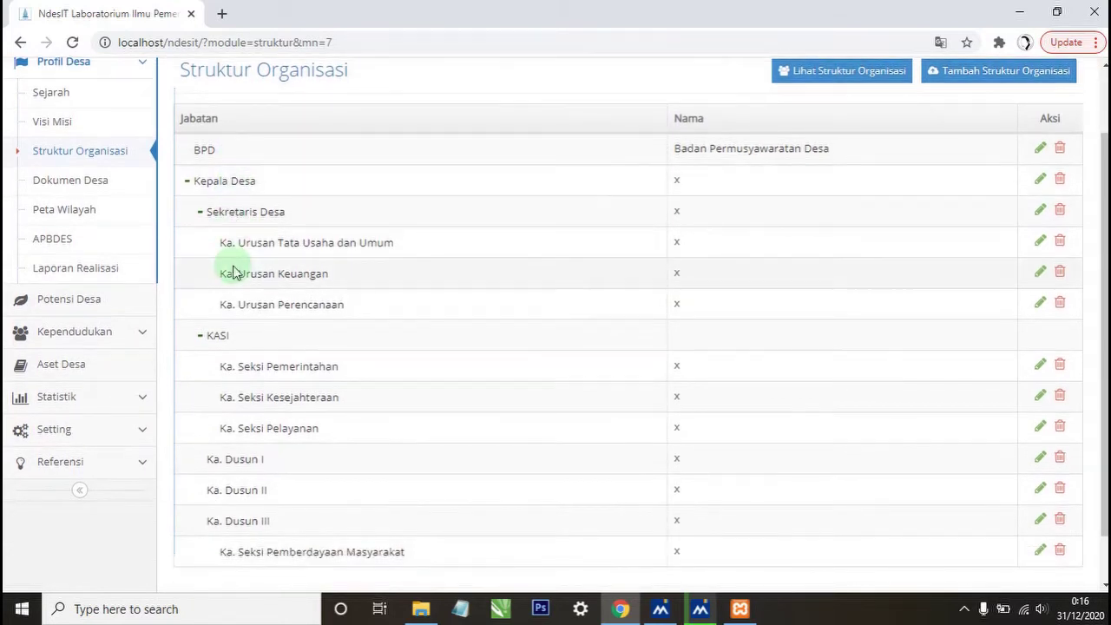
pyautogui.scroll(-1, 232, 326)
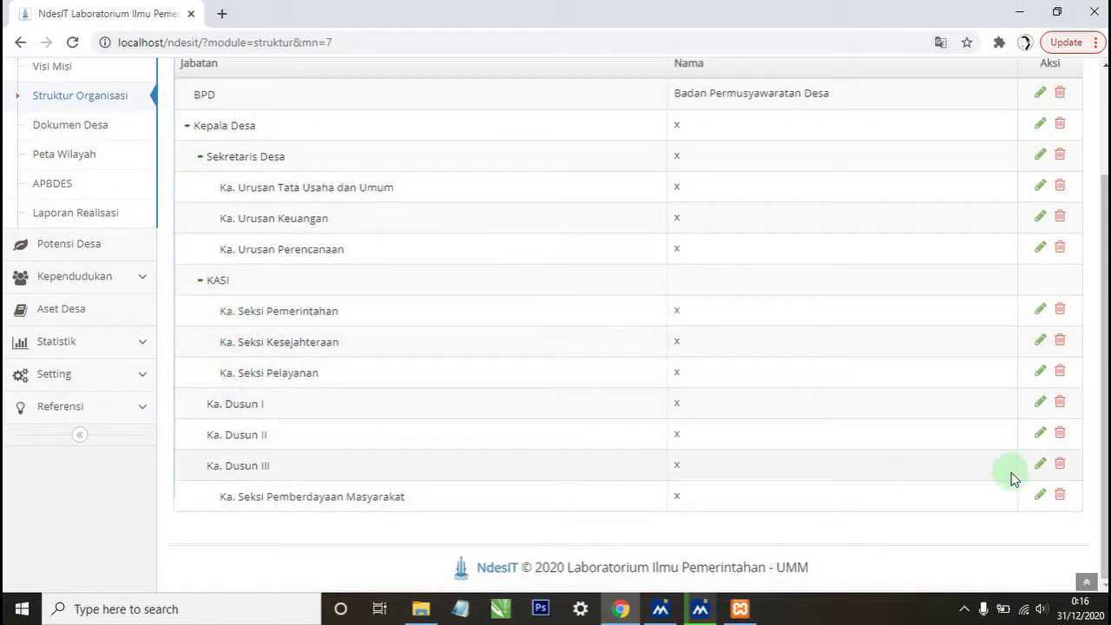
pyautogui.click(1060, 494)
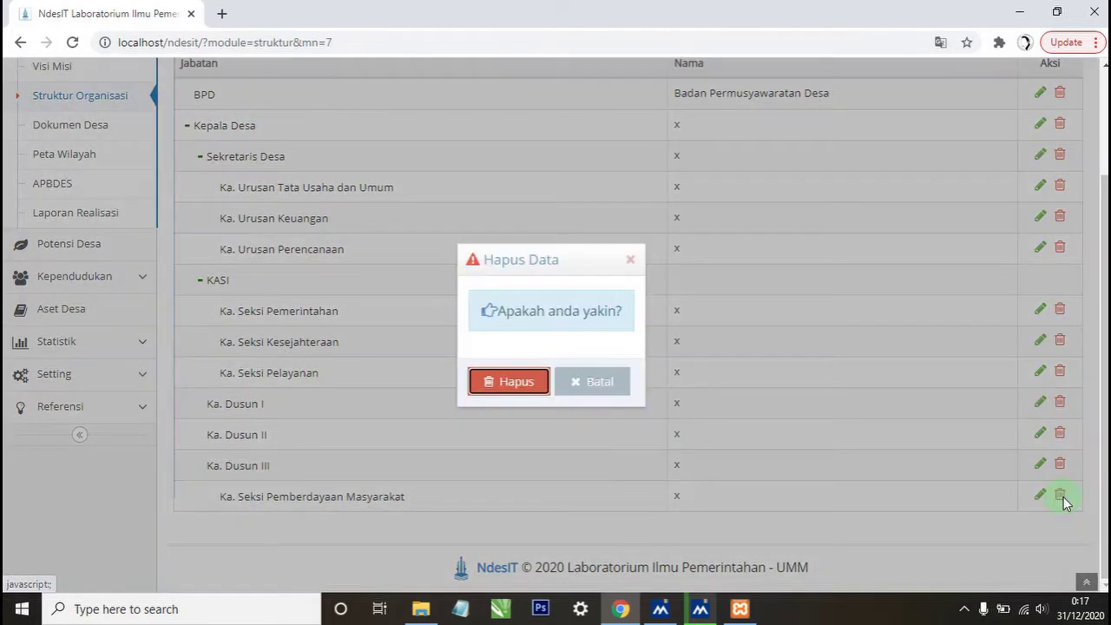
pyautogui.click(493, 398)
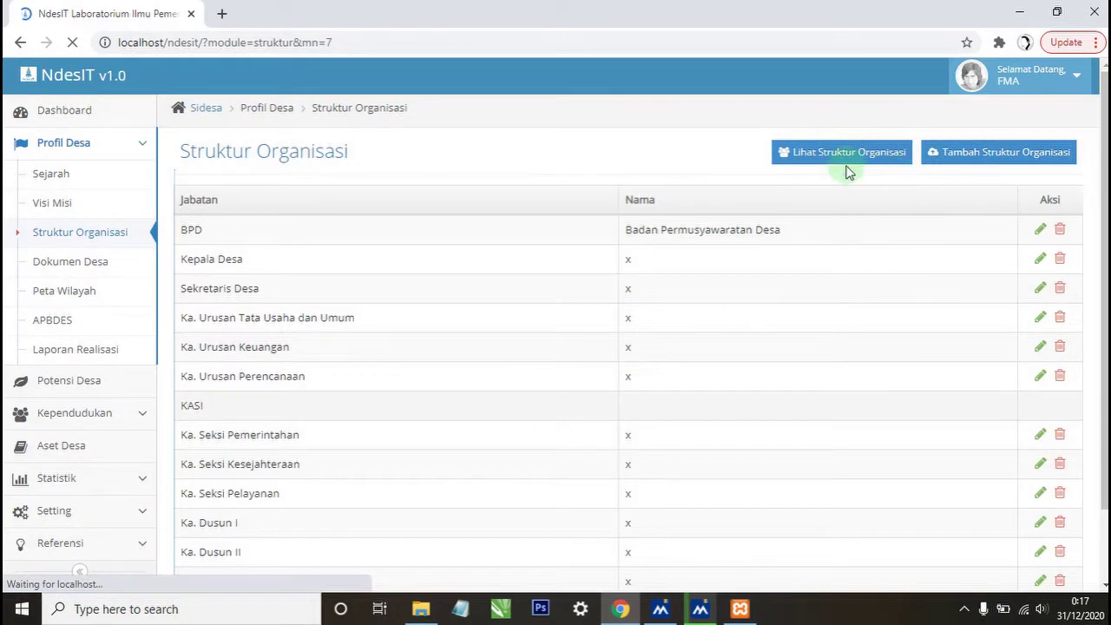
# View the village organisation chart and close it.
pyautogui.click(846, 165)
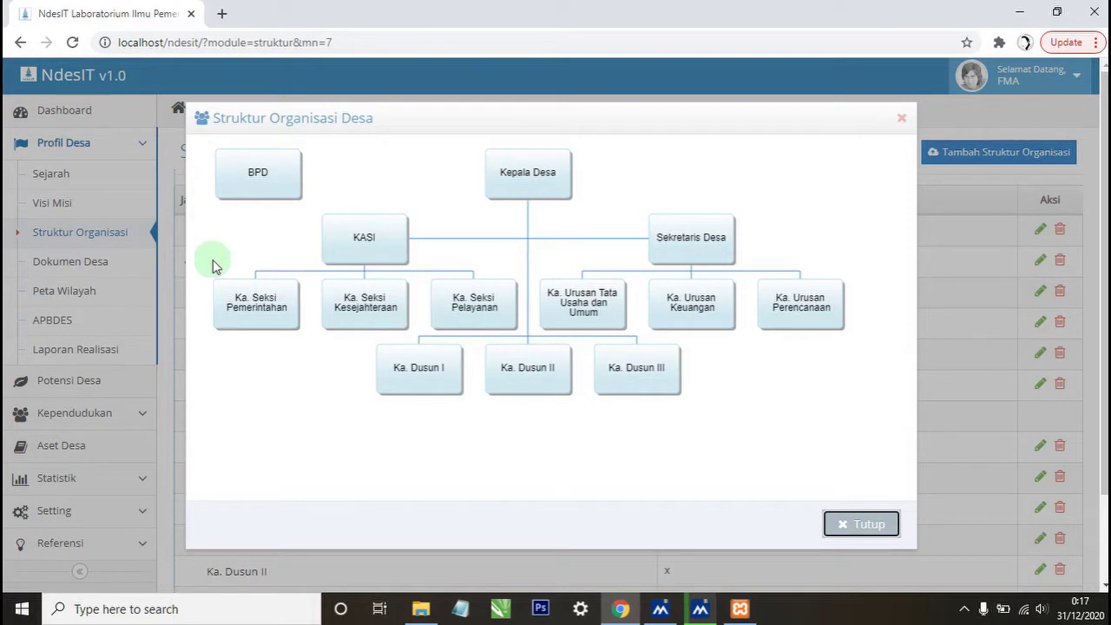
pyautogui.click(905, 119)
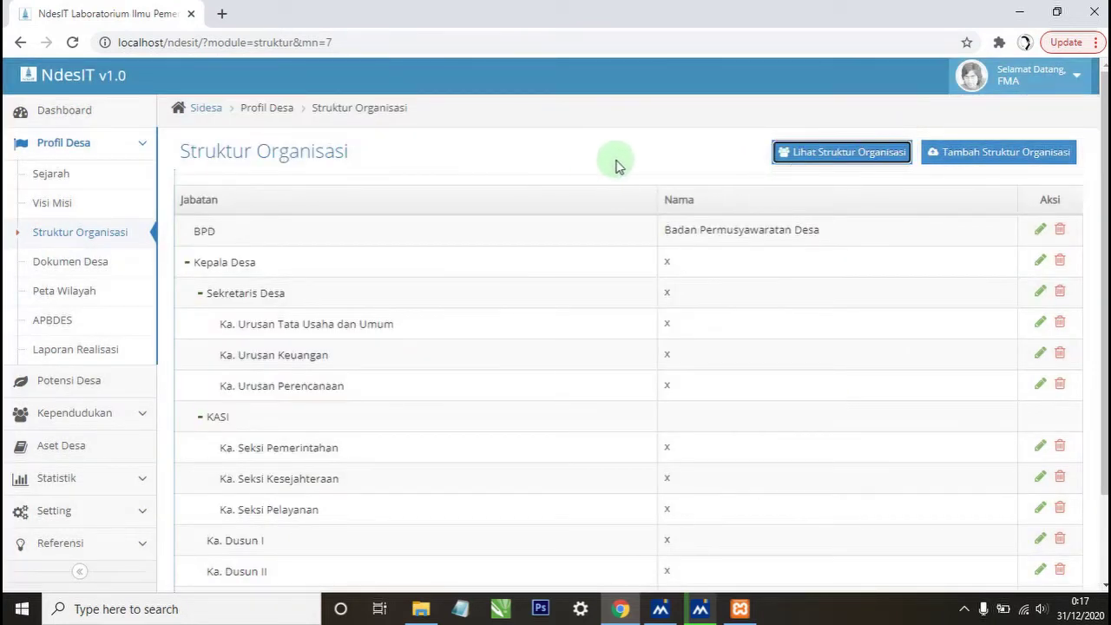
# Try to add a Ka. Seksi Pemberdayaan Masyarakat position with superior KASI, holder x and chart position Bawah.
pyautogui.click(953, 165)
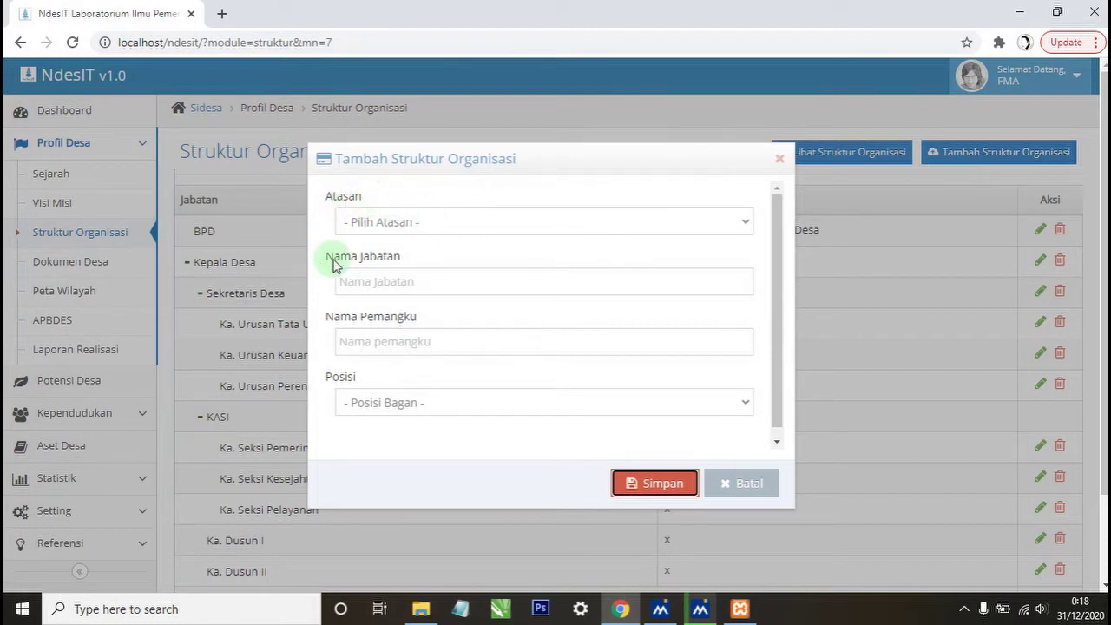
pyautogui.moveTo(321, 319); pyautogui.dragTo(397, 376)
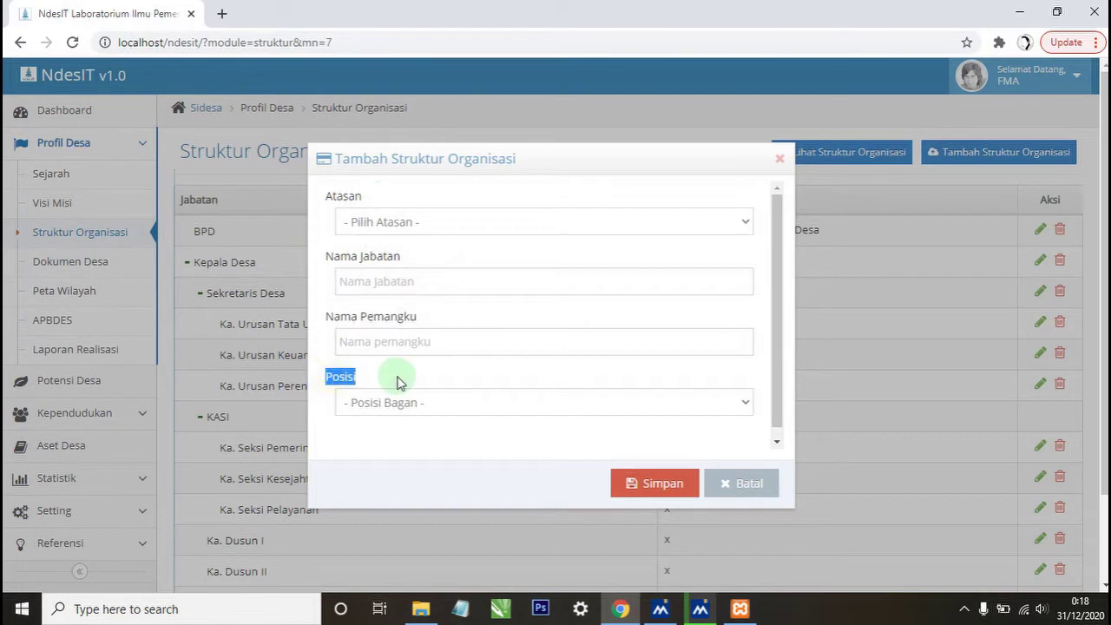
pyautogui.click(395, 228)
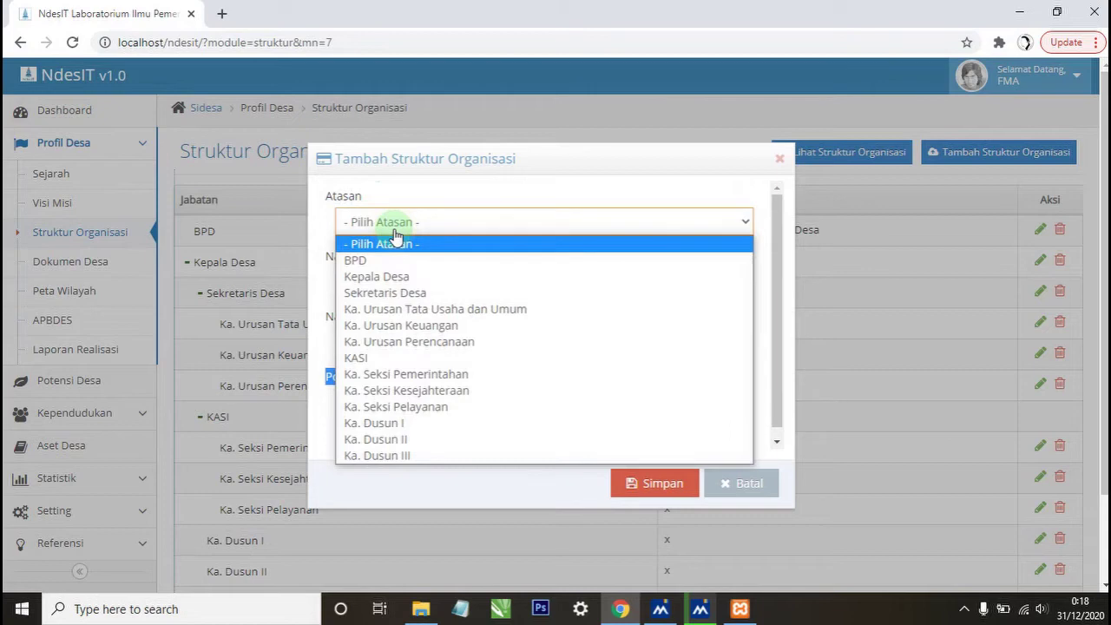
pyautogui.click(390, 359)
pyautogui.click(391, 282)
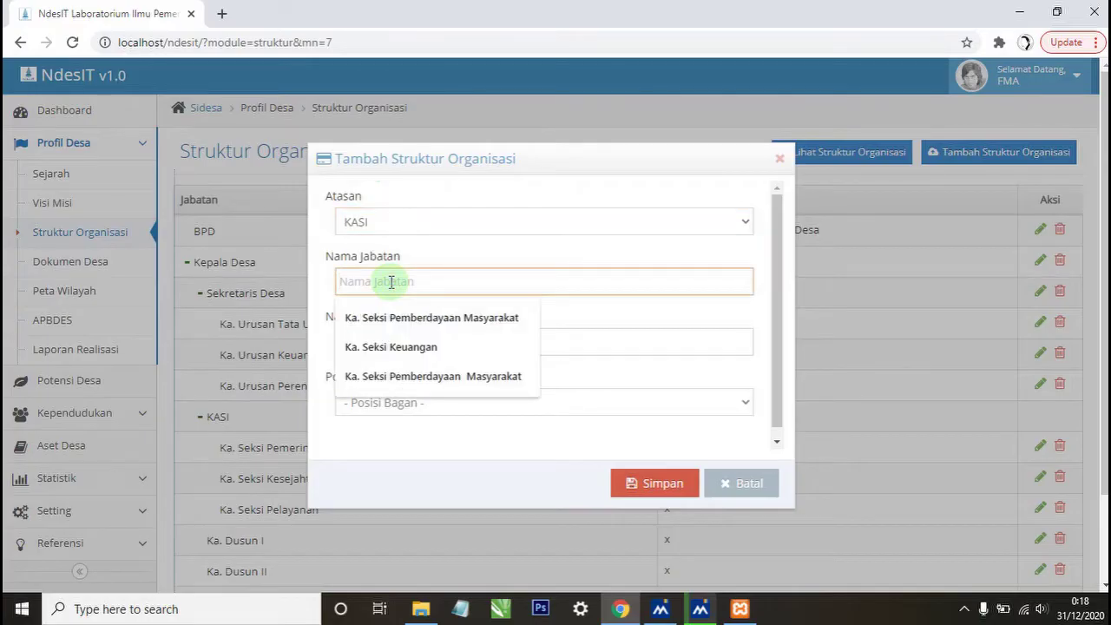
pyautogui.click(407, 376)
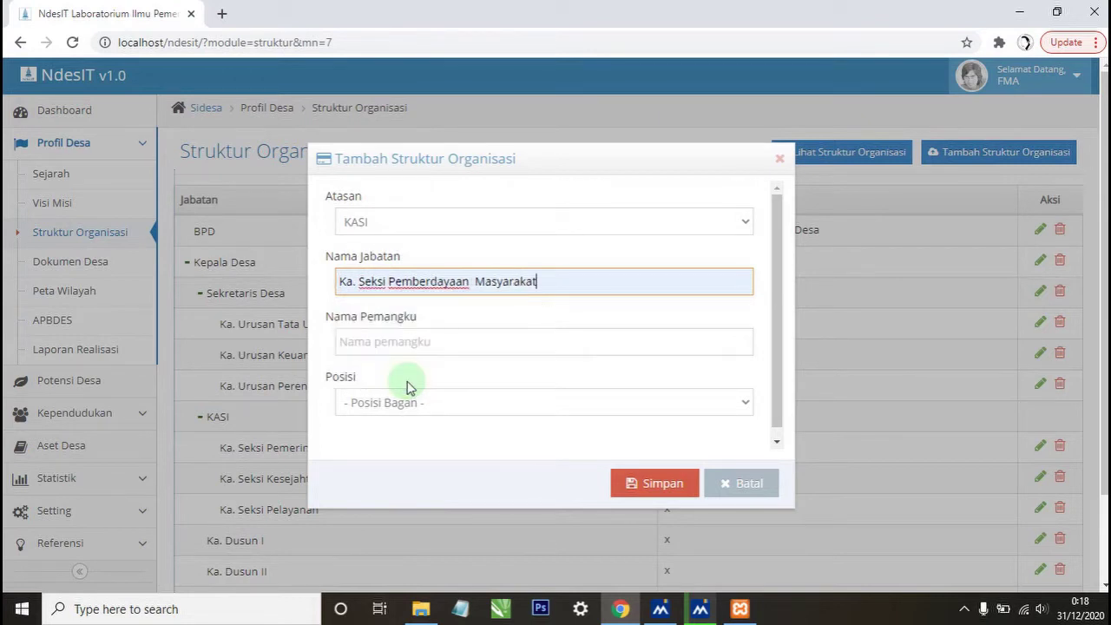
pyautogui.click(404, 340)
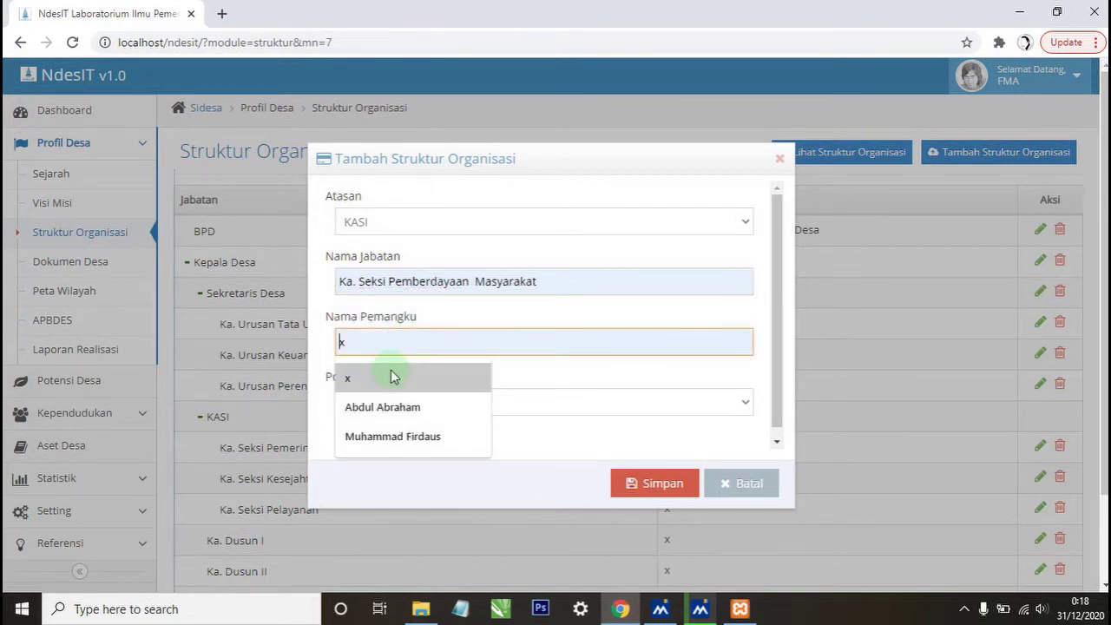
pyautogui.click(391, 373)
pyautogui.click(396, 404)
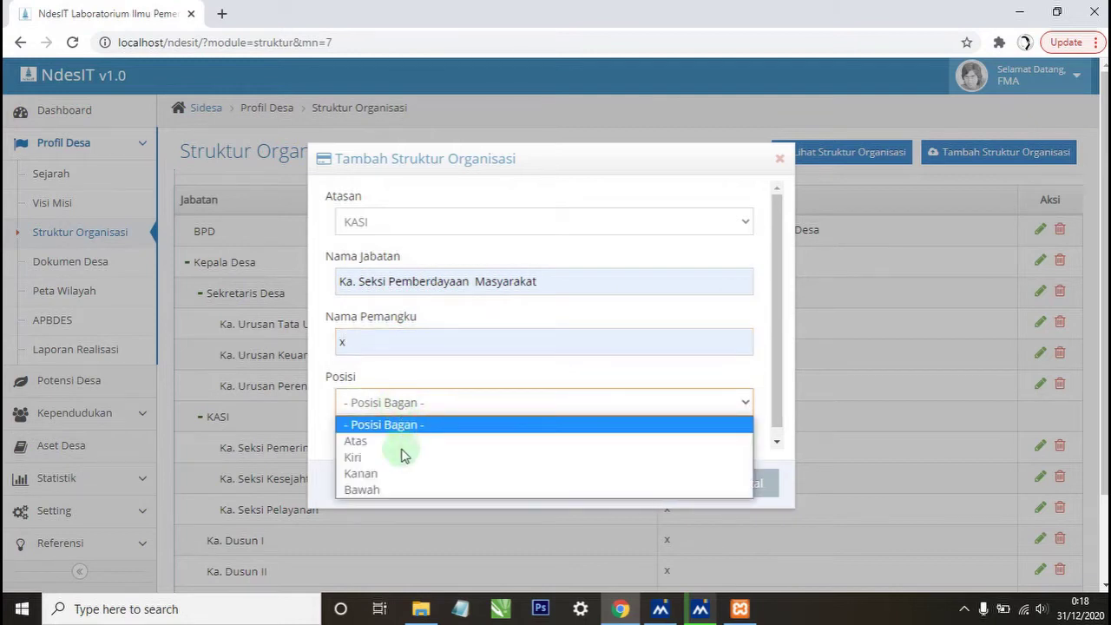
pyautogui.click(389, 491)
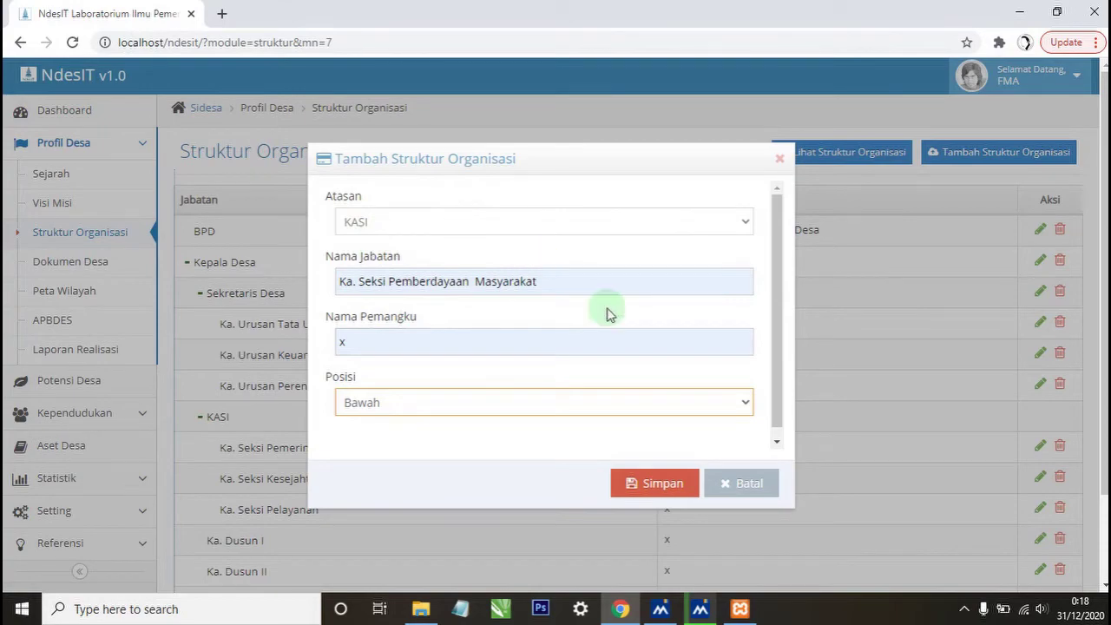
pyautogui.click(629, 491)
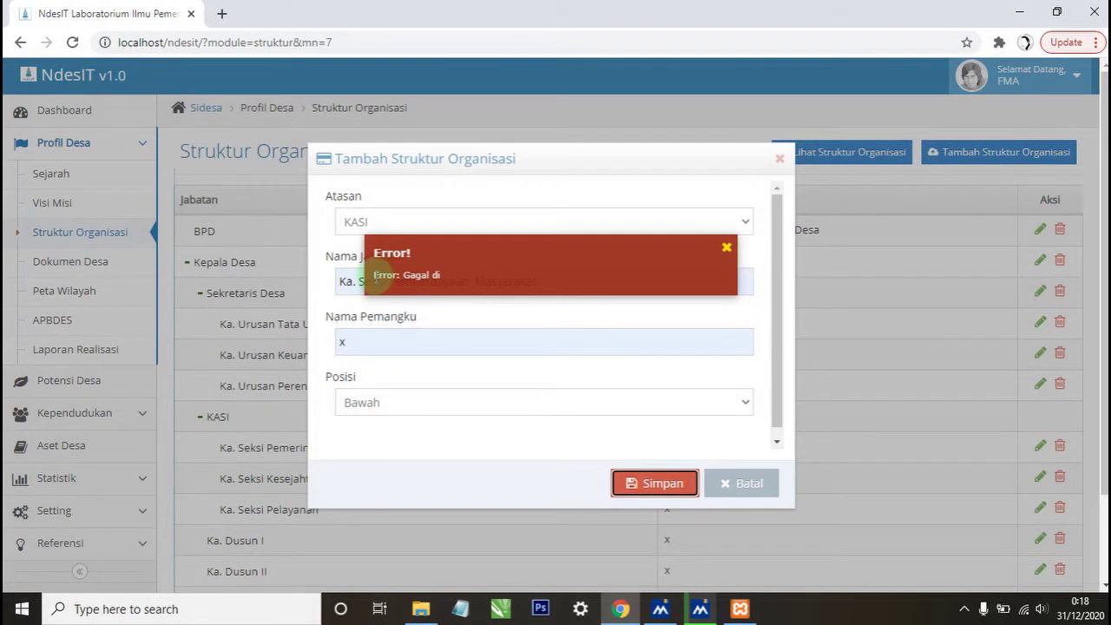
pyautogui.moveTo(373, 276); pyautogui.dragTo(422, 250)
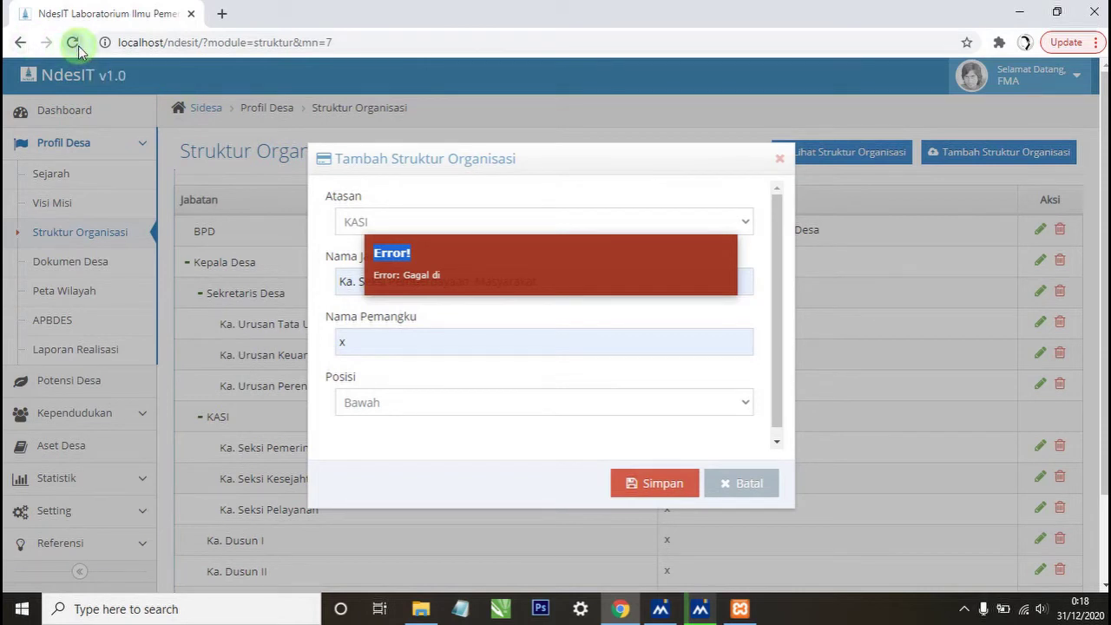
# Reload the Struktur Organisasi page and check which positions are listed under KASI.
pyautogui.click(79, 51)
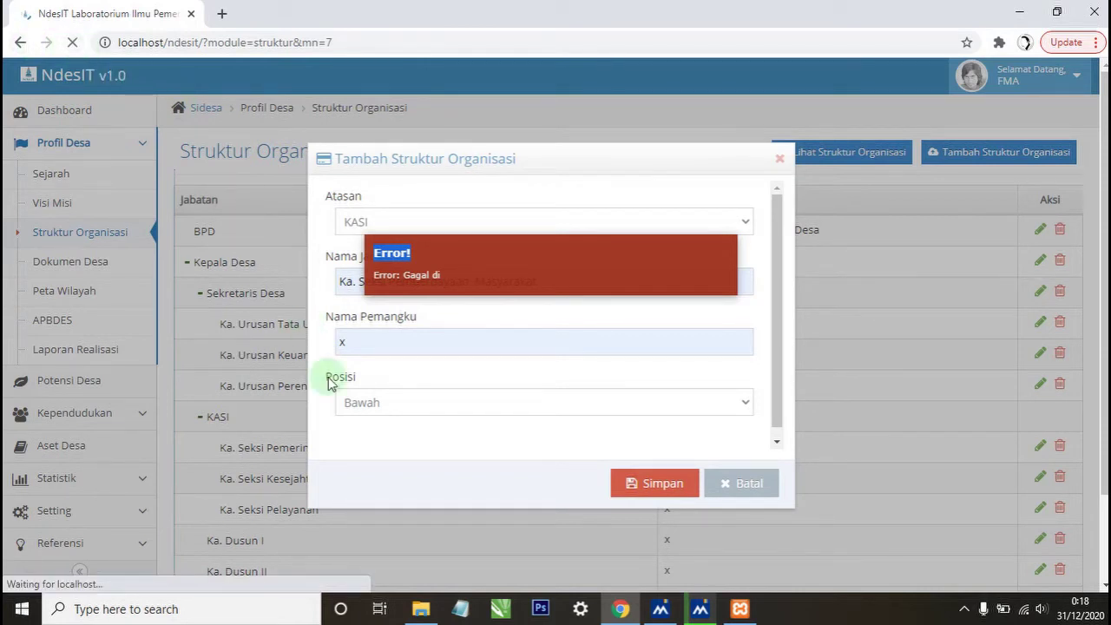
pyautogui.scroll(-1, 375, 426)
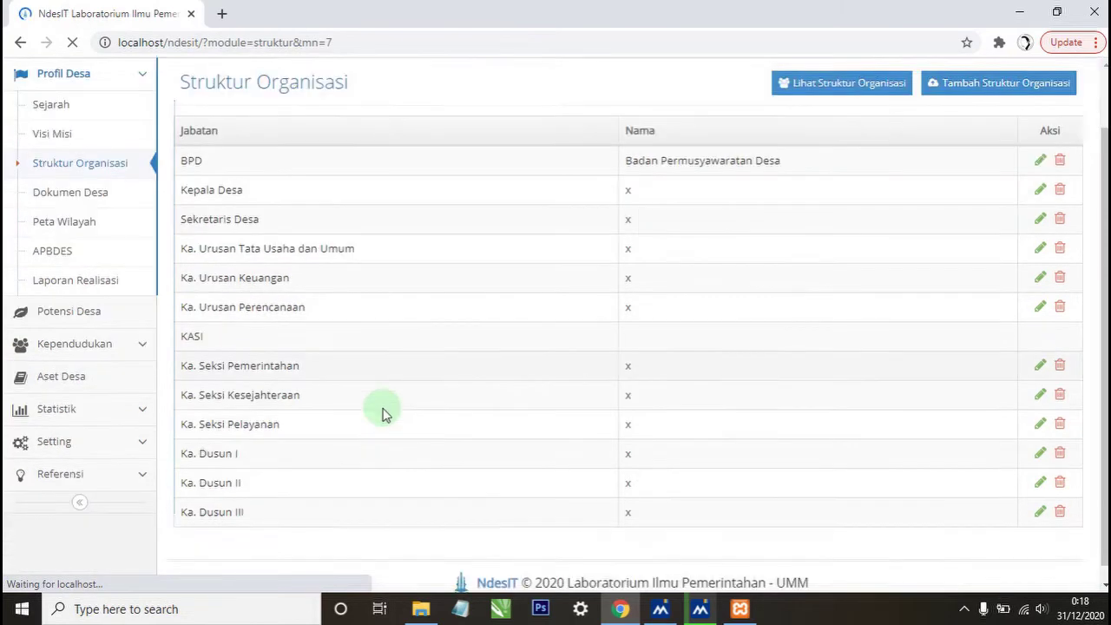
pyautogui.scroll(-1, 355, 402)
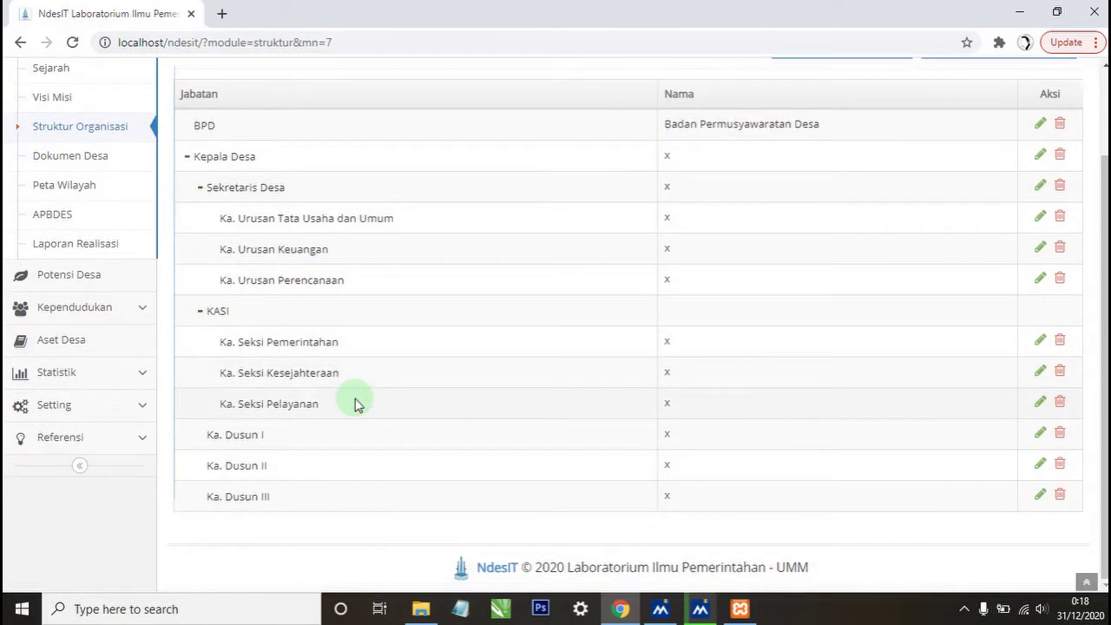
pyautogui.scroll(2, 408, 382)
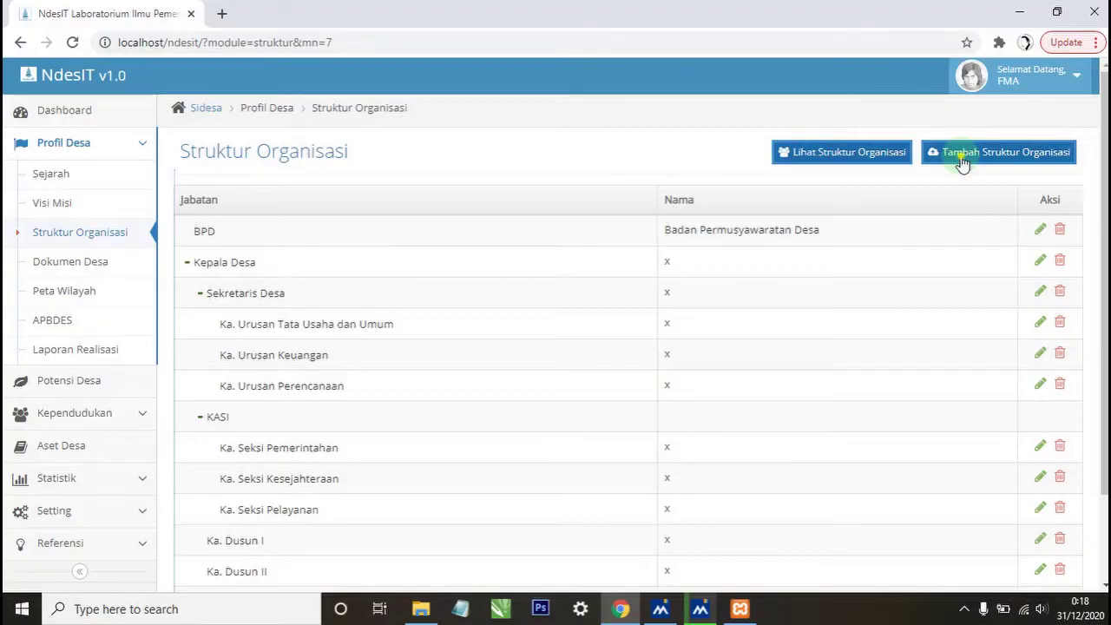
# Add the position Ka. Seksi Pemberdayaan Masyarakat under superior KASI, with holder x and chart position Bawah, and save it.
pyautogui.click(961, 163)
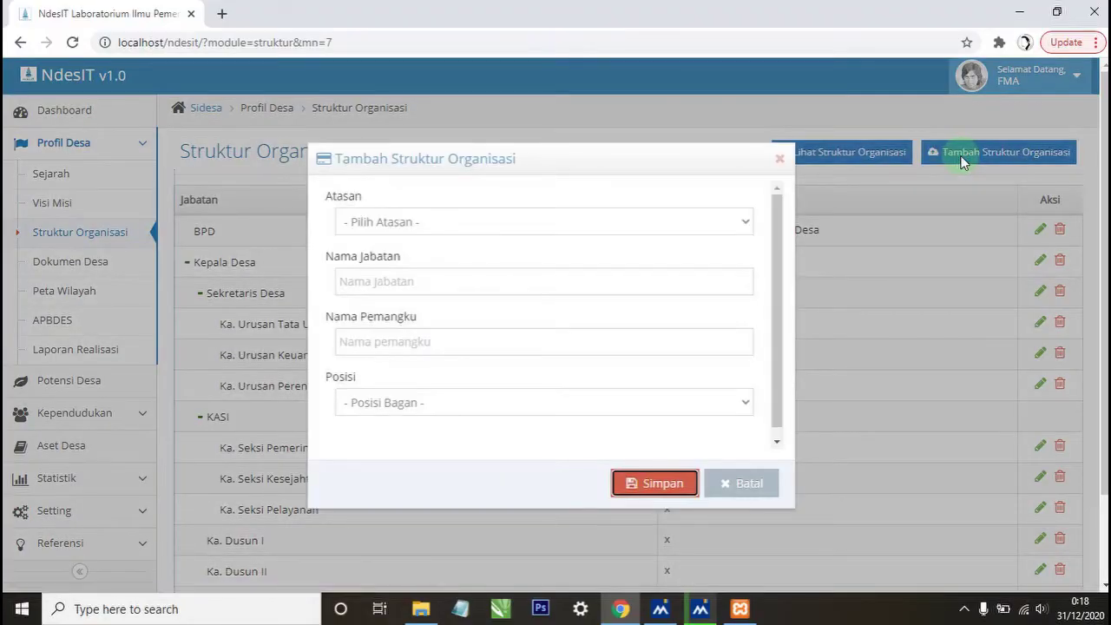
pyautogui.click(488, 227)
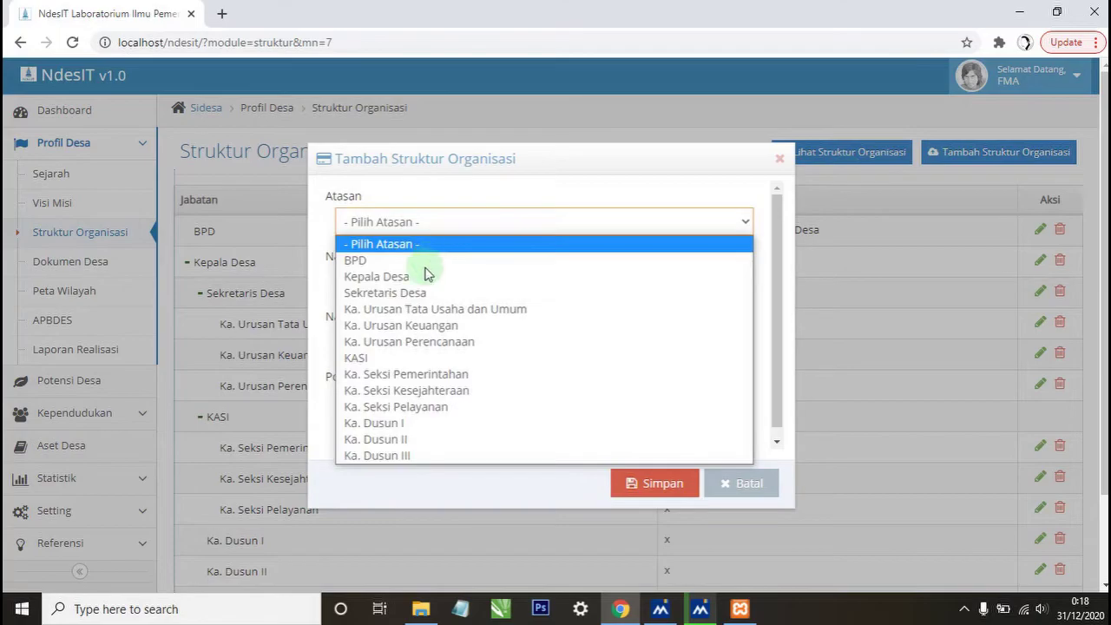
pyautogui.click(398, 358)
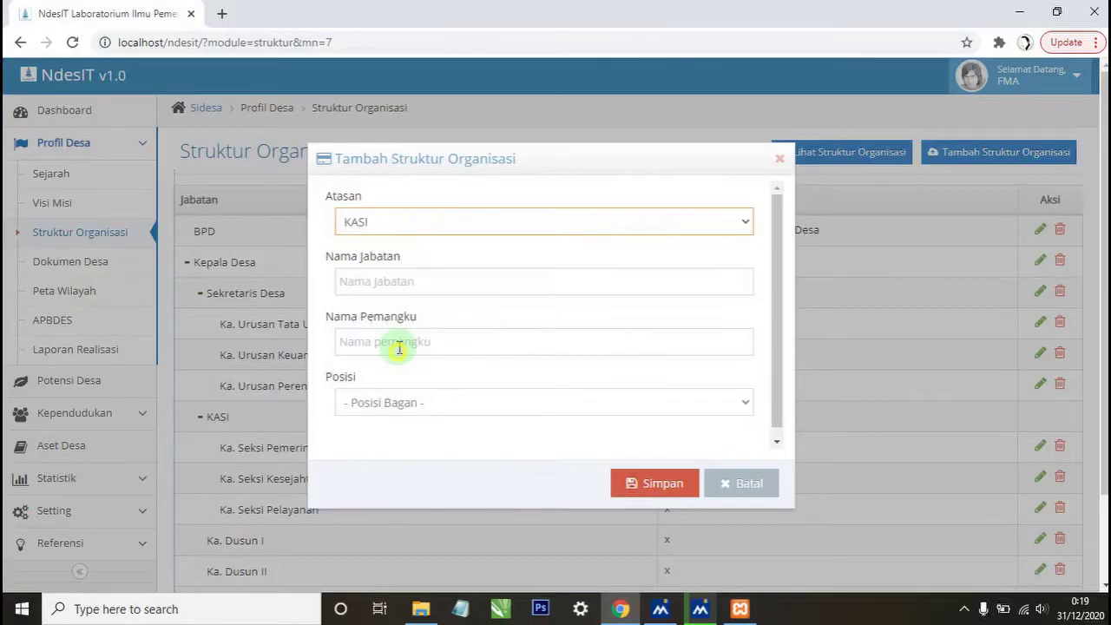
pyautogui.click(396, 286)
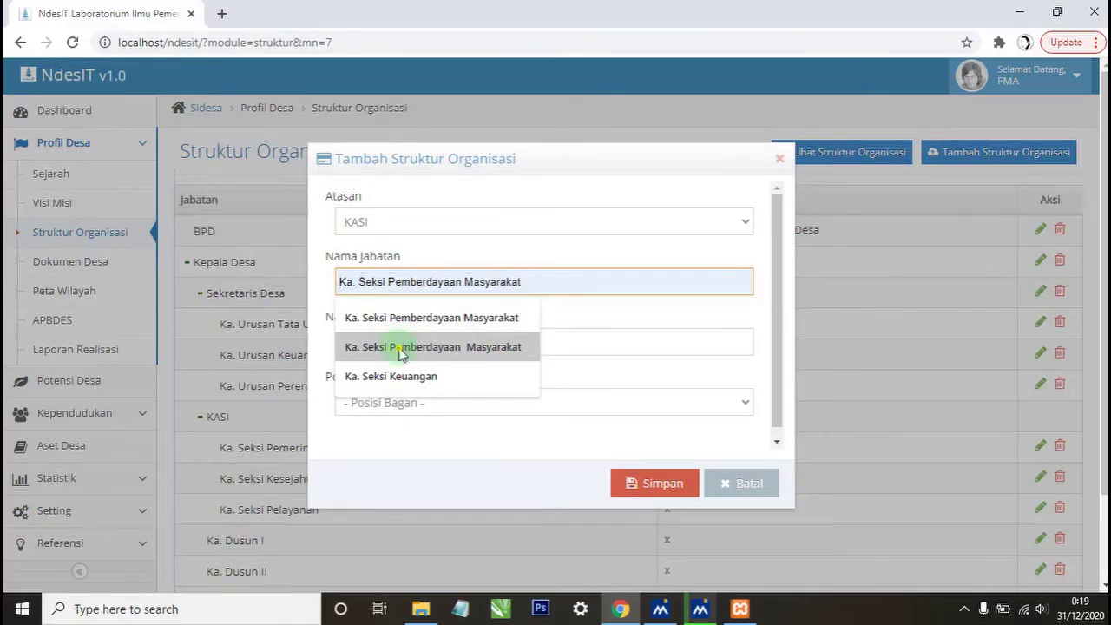
pyautogui.click(396, 347)
pyautogui.click(399, 347)
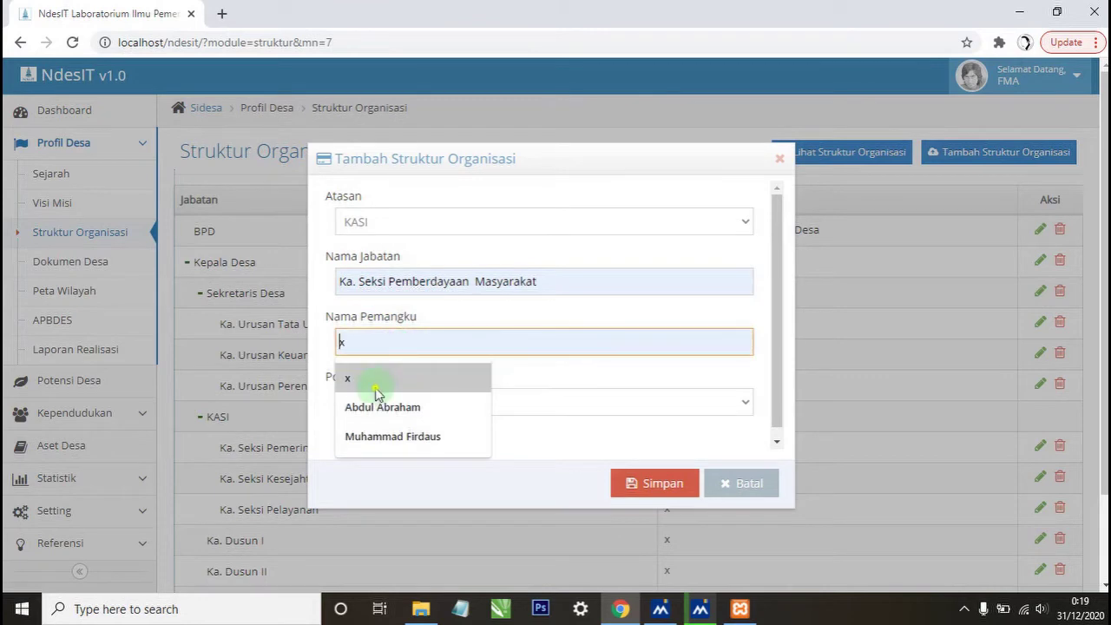
pyautogui.click(373, 379)
pyautogui.click(386, 407)
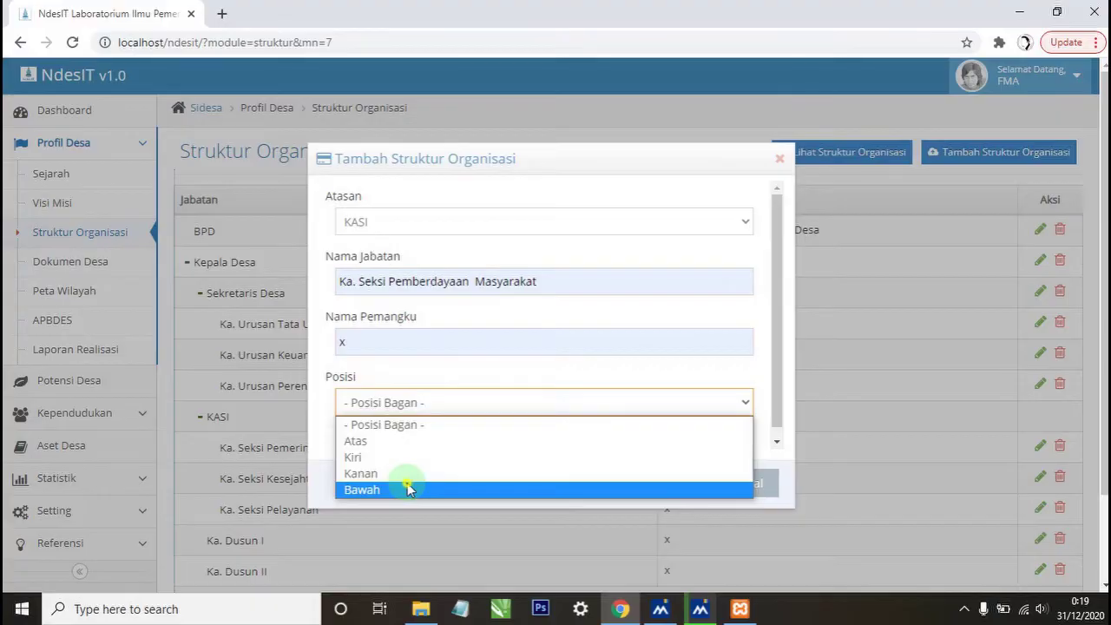
pyautogui.click(408, 486)
pyautogui.click(657, 485)
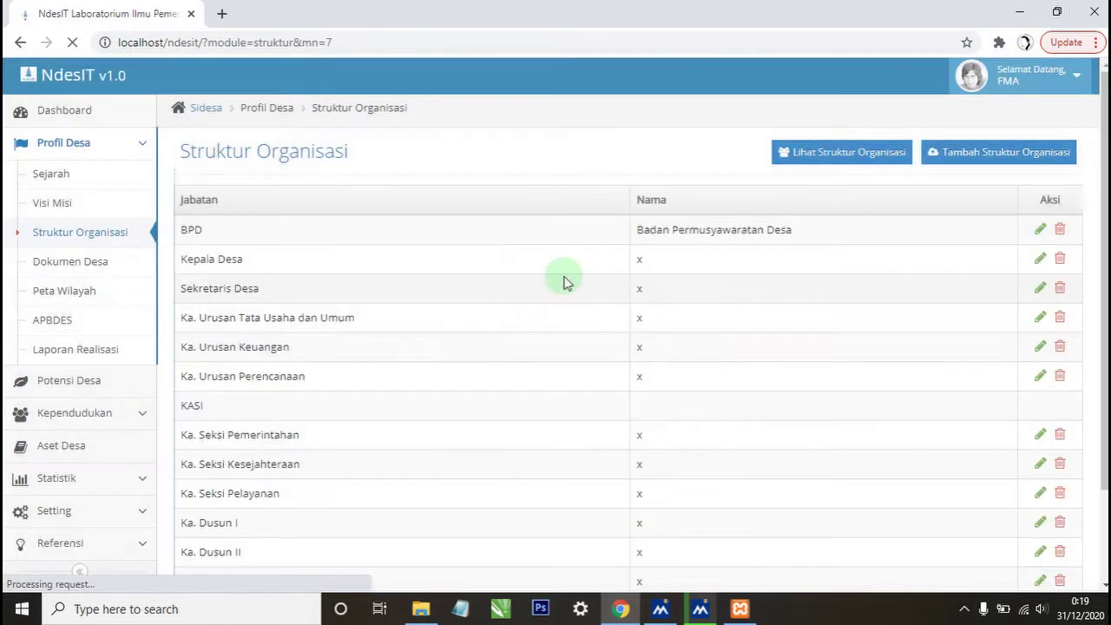
# Check the added Ka. Seksi Pemberdayaan Masyarakat position in the list and in the organisation chart, widening the chart window before closing it.
pyautogui.scroll(-2, 483, 345)
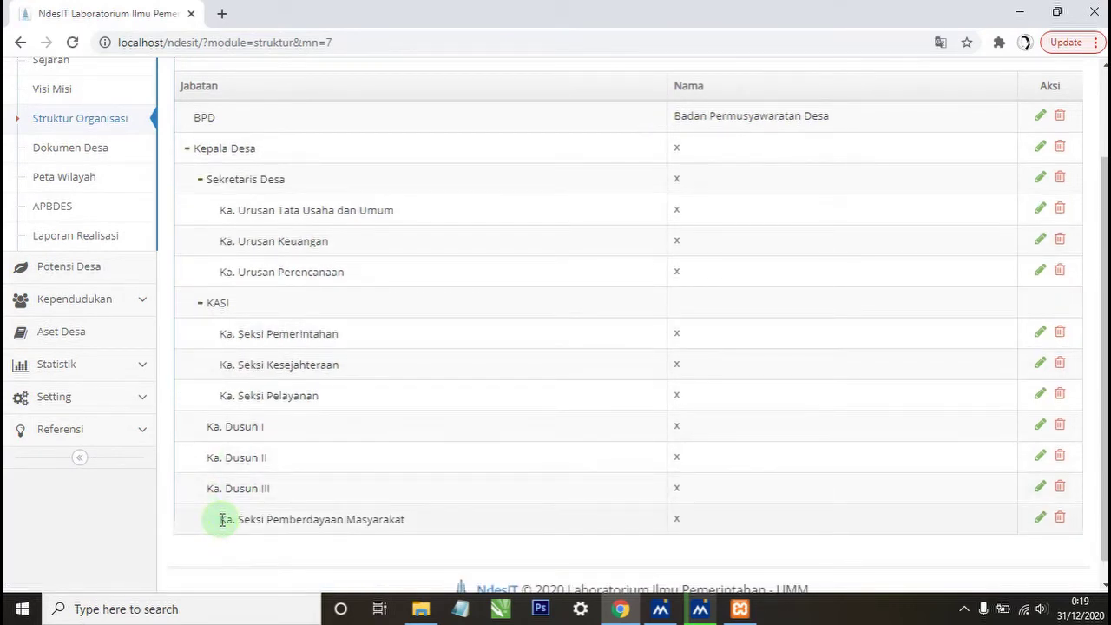
pyautogui.moveTo(222, 519); pyautogui.dragTo(416, 519)
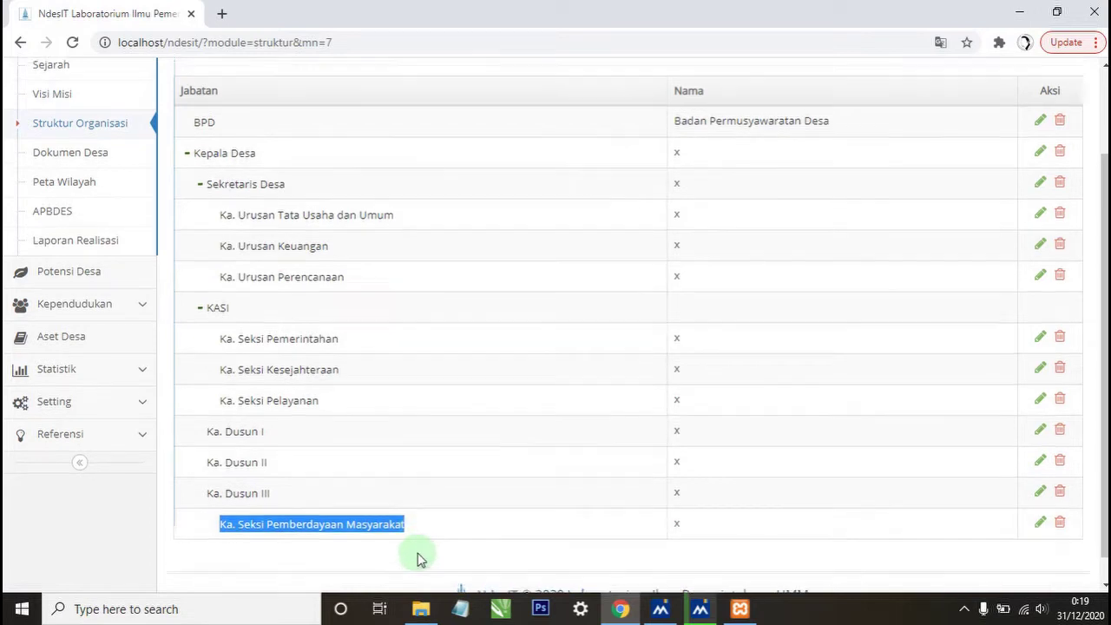
pyautogui.scroll(2, 417, 556)
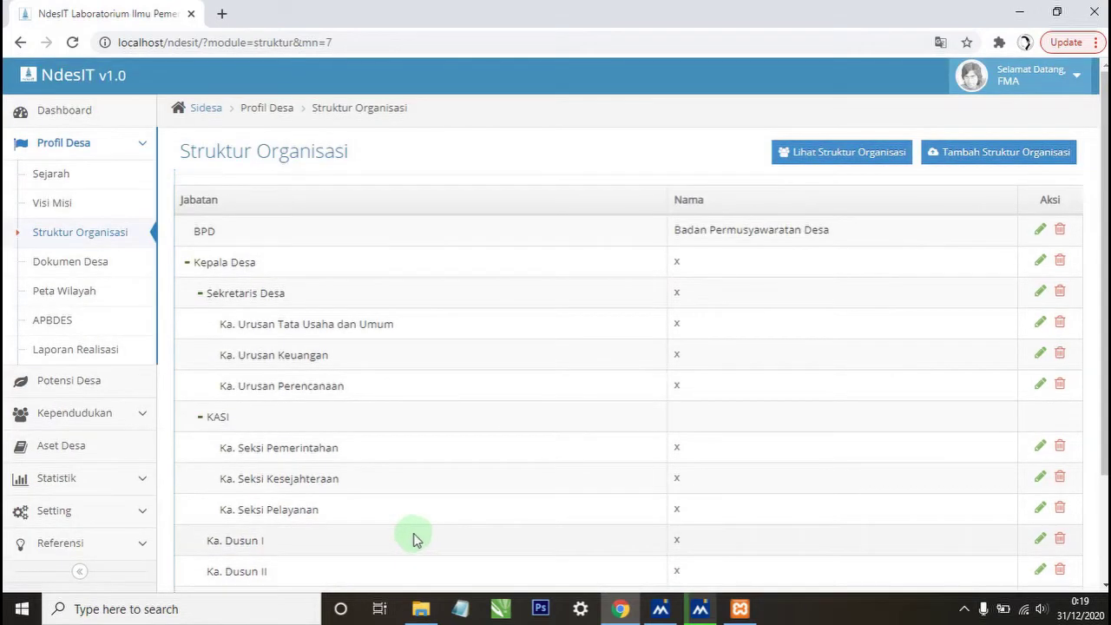
pyautogui.click(807, 159)
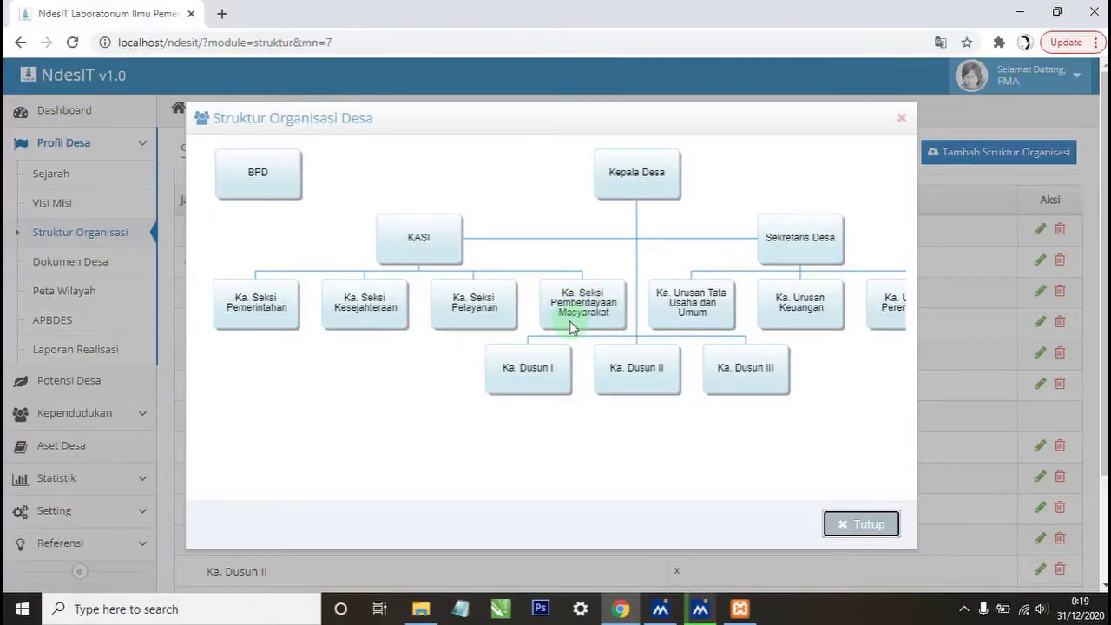
pyautogui.click(560, 304)
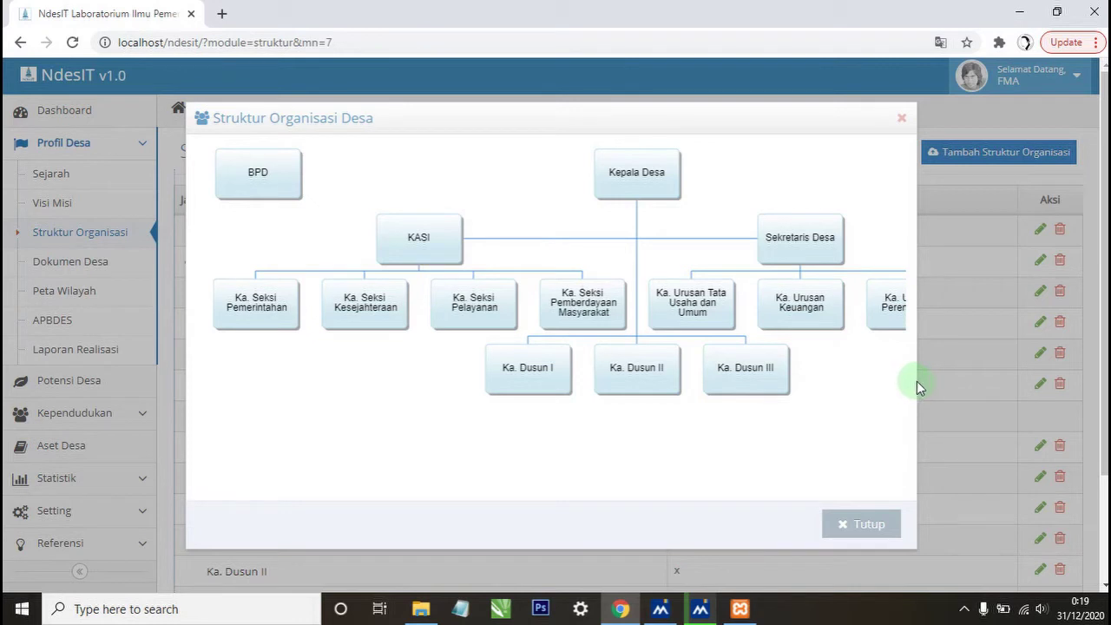
pyautogui.moveTo(914, 381); pyautogui.dragTo(1034, 373)
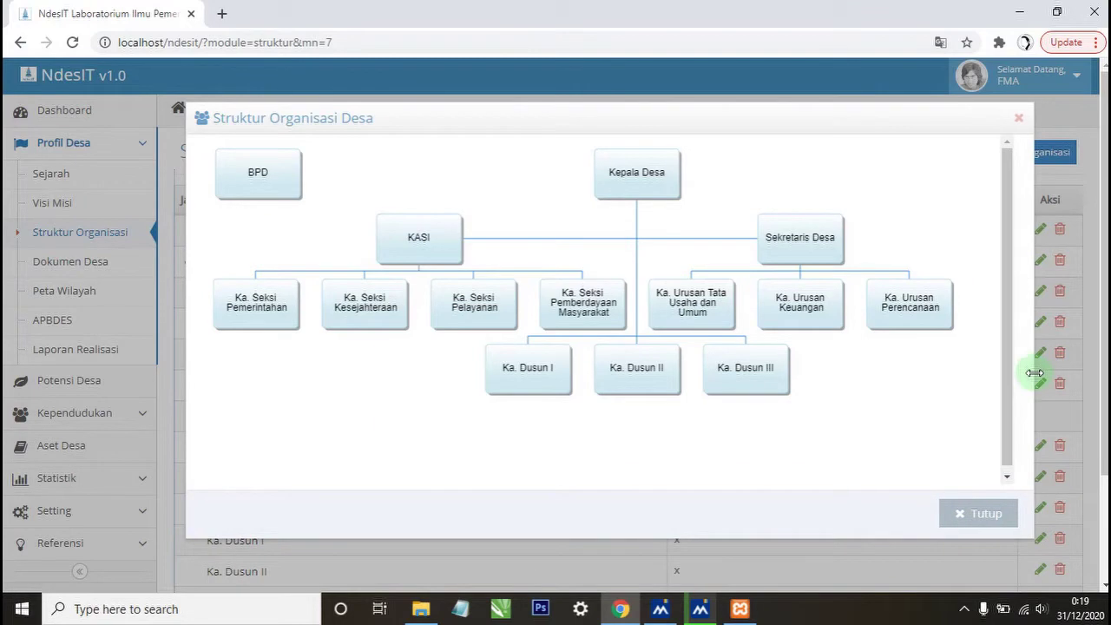
pyautogui.click(968, 512)
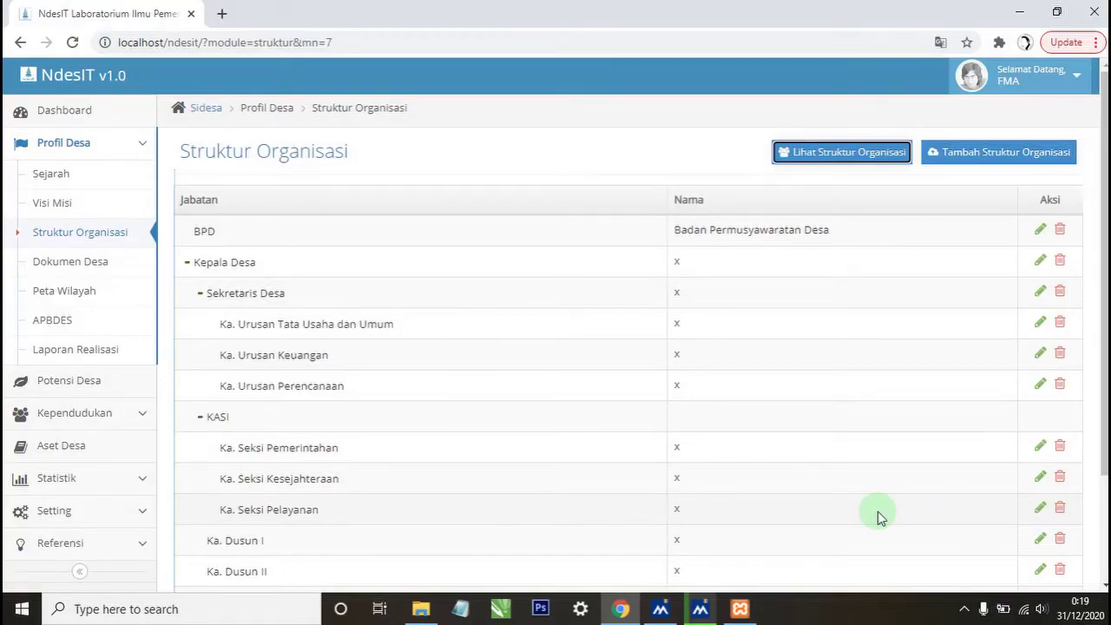
pyautogui.scroll(-2, 877, 512)
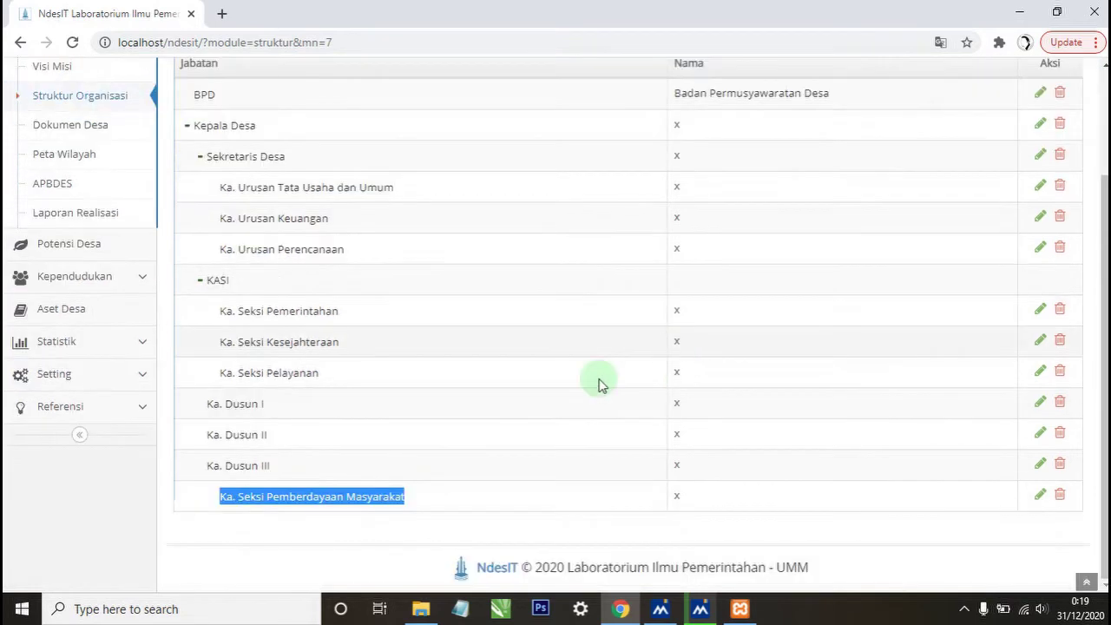
pyautogui.scroll(2, 242, 402)
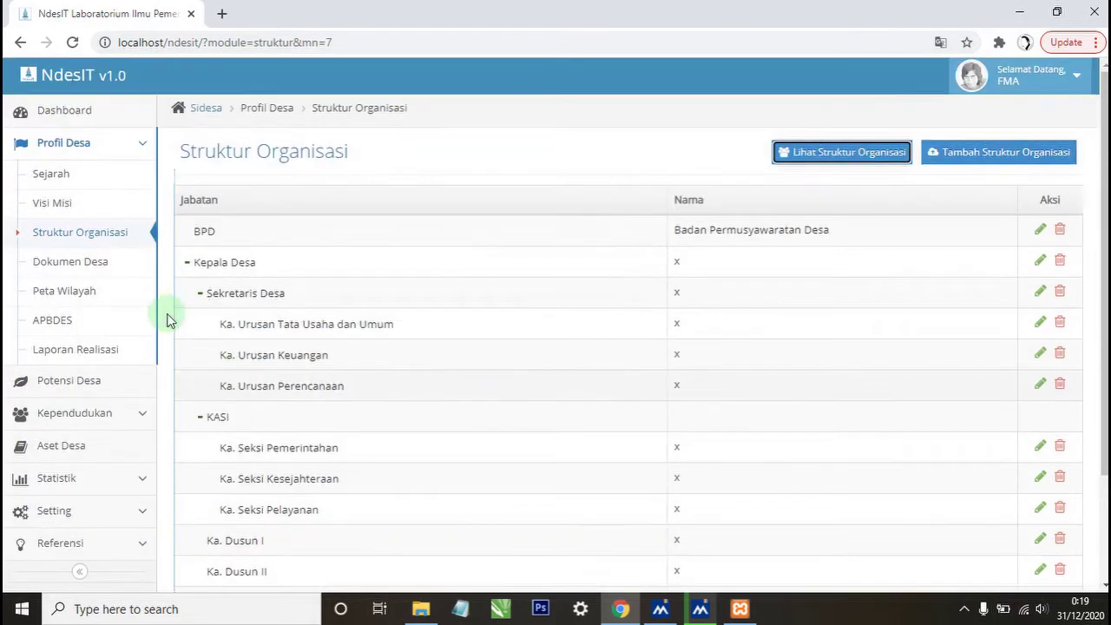
# Delete the Peraturan Kepala Desa document from the Dokumen Desa page and dismiss the browser's translation prompt.
pyautogui.click(91, 274)
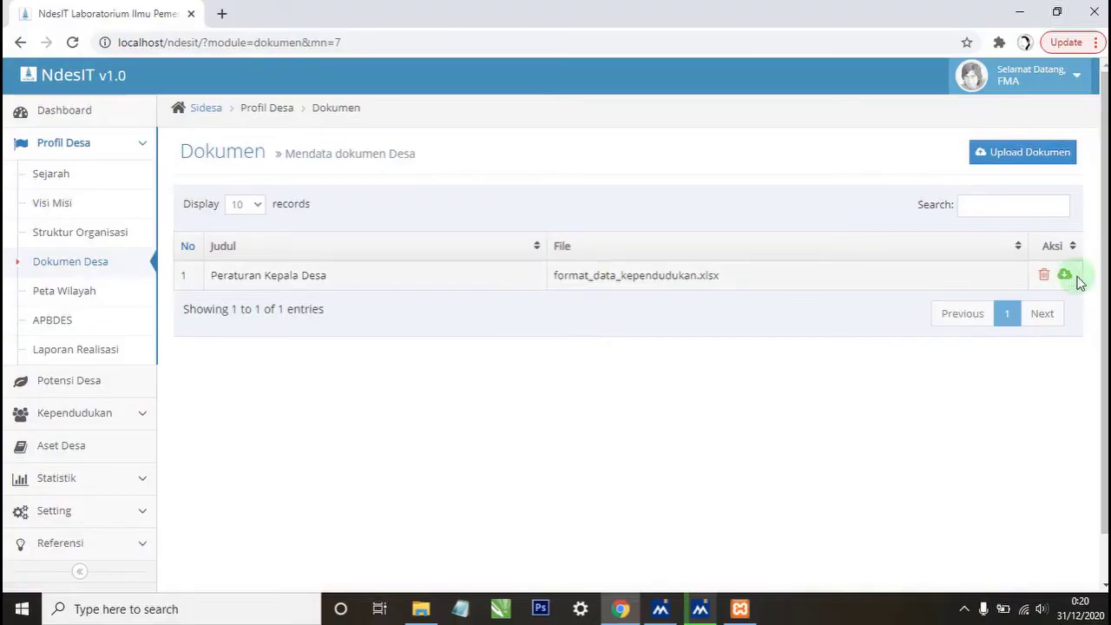
pyautogui.click(1043, 276)
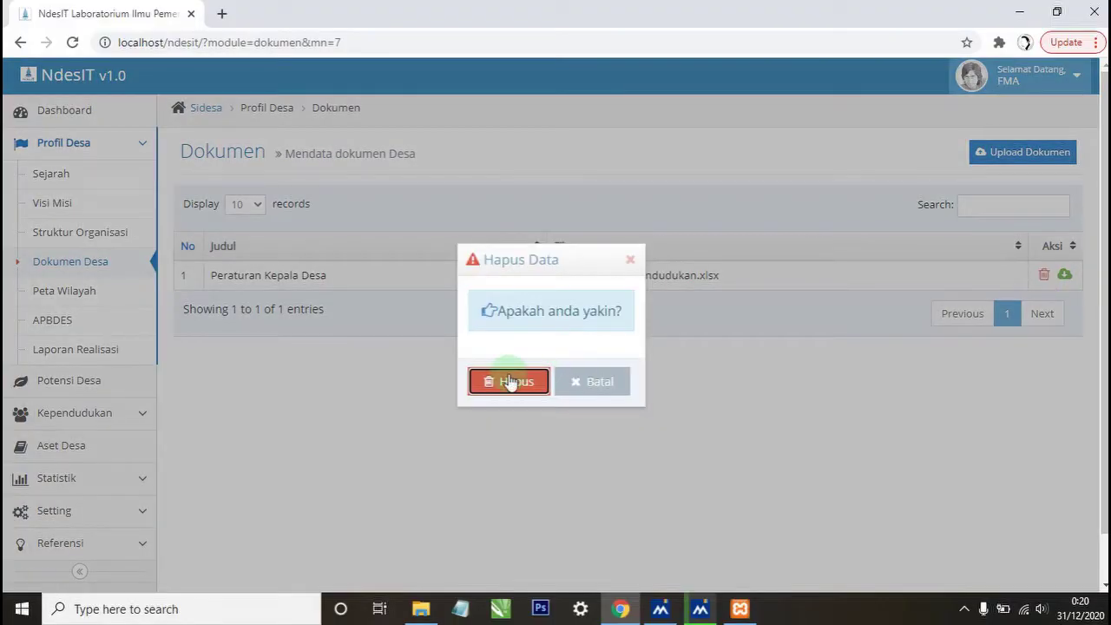
pyautogui.click(510, 382)
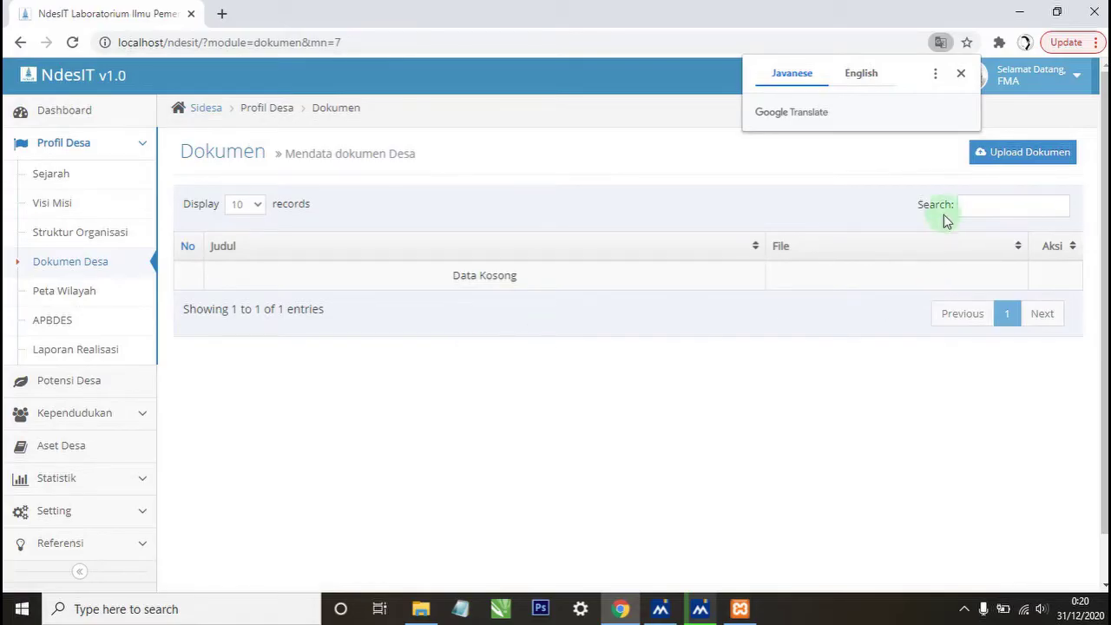
pyautogui.click(942, 202)
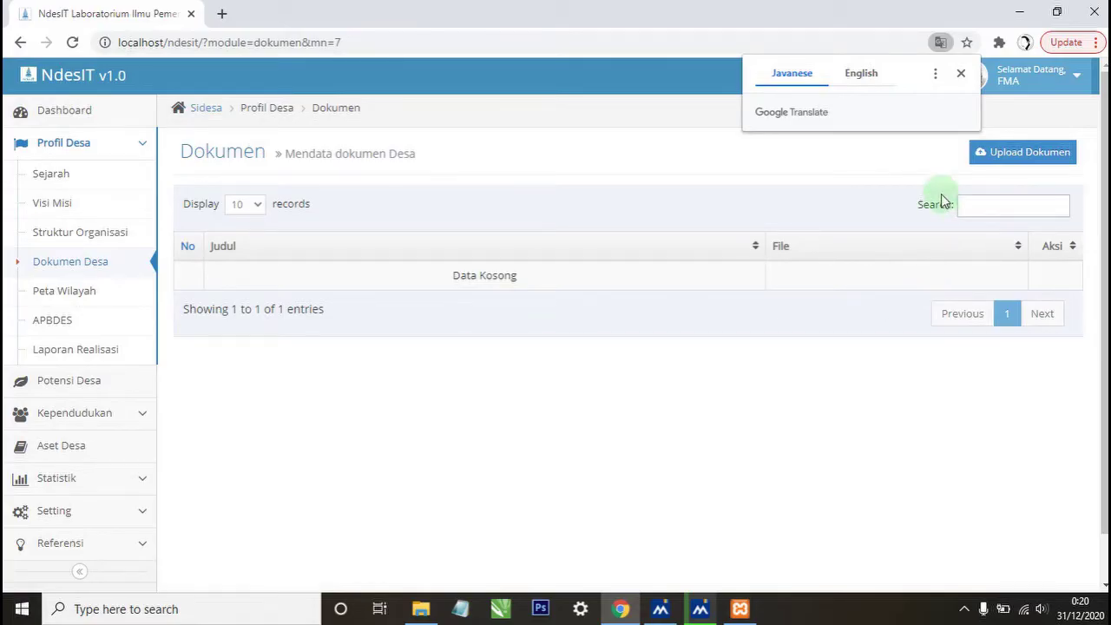
pyautogui.click(961, 73)
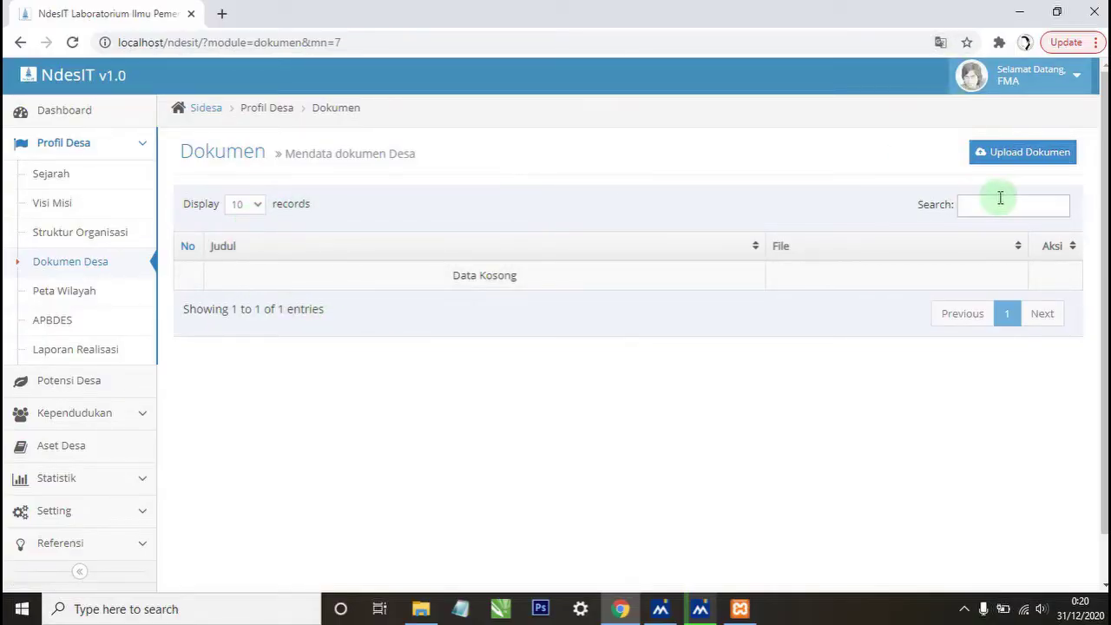
# Start a new document upload and enter the title Peraturan Kepala Desa Landungsari.
pyautogui.click(1004, 165)
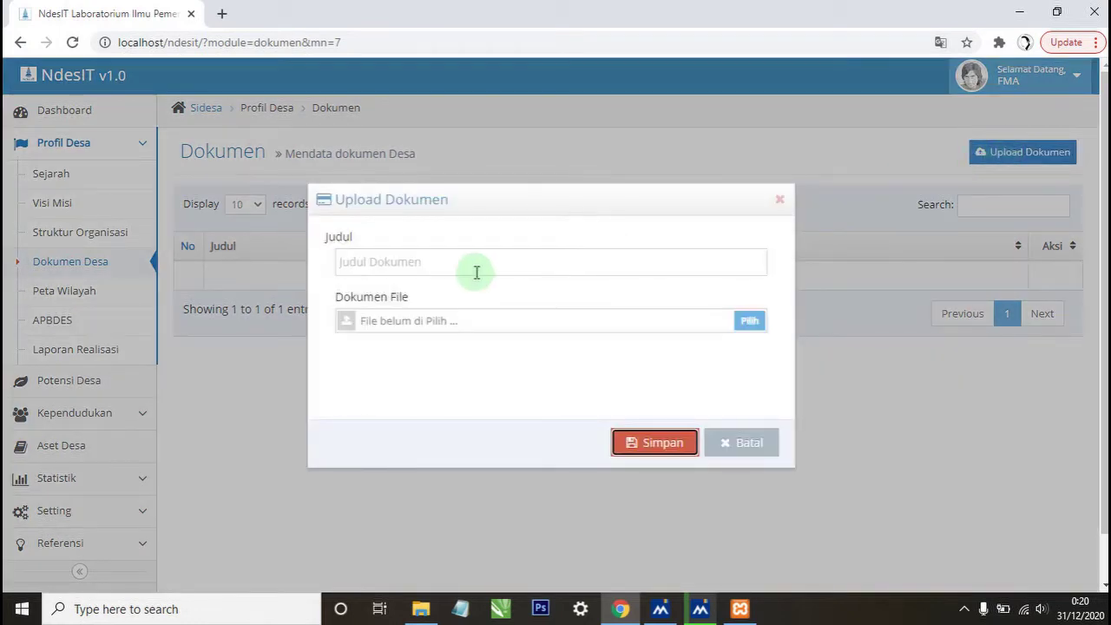
pyautogui.click(475, 271)
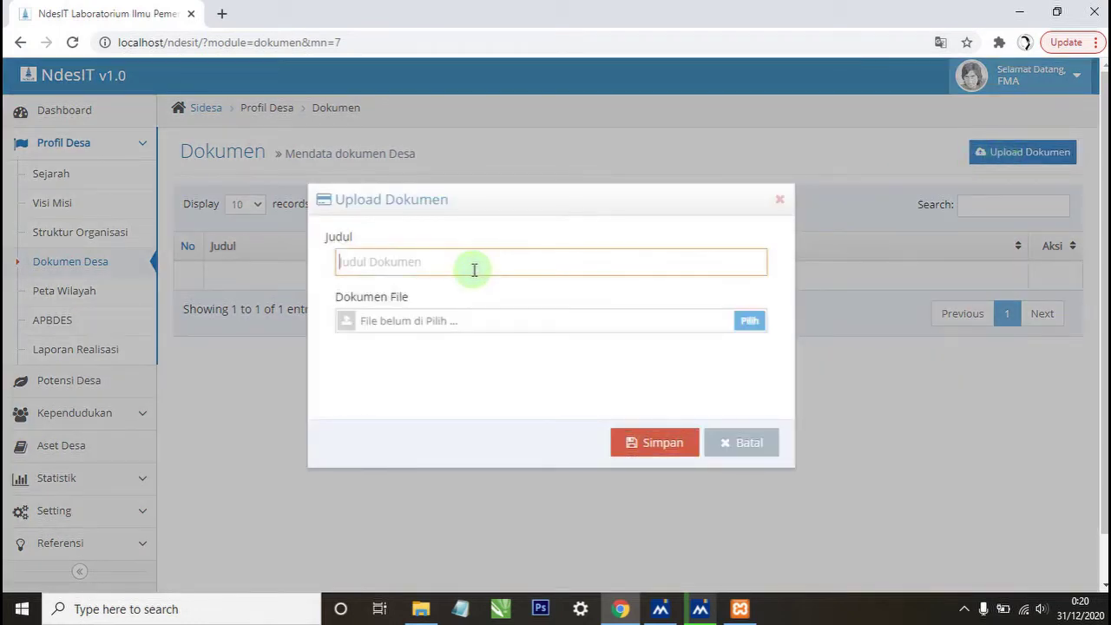
pyautogui.write('Peraturan Kepala Des')
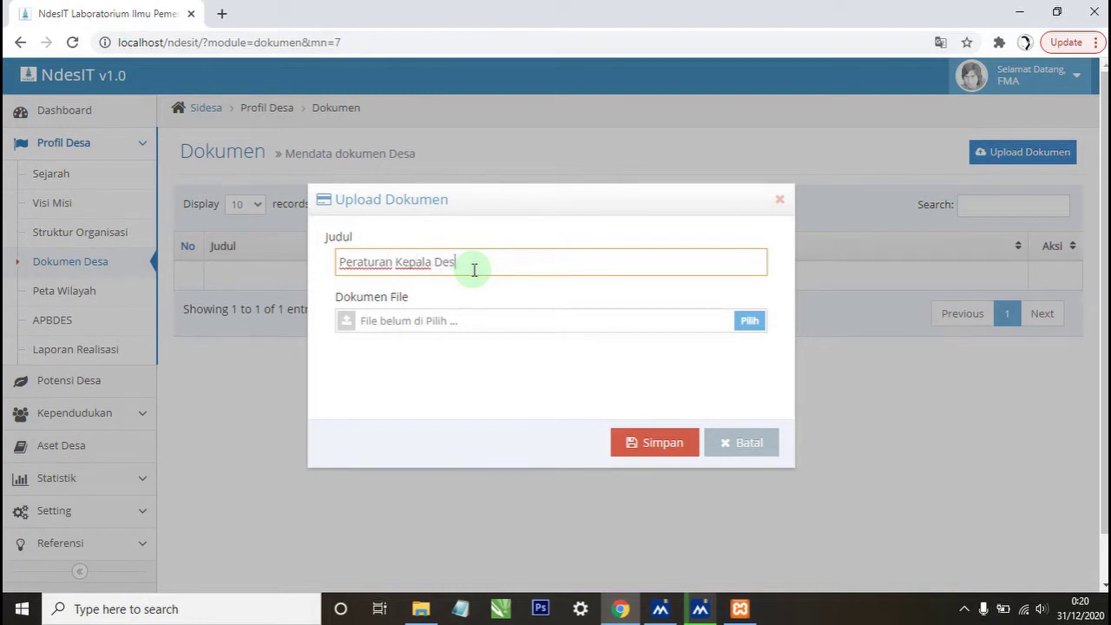
pyautogui.write('a Landungsari')
# Attach the file Bahan Presentasi.docx from the FMA (D:) drive as the document file.
pyautogui.click(414, 327)
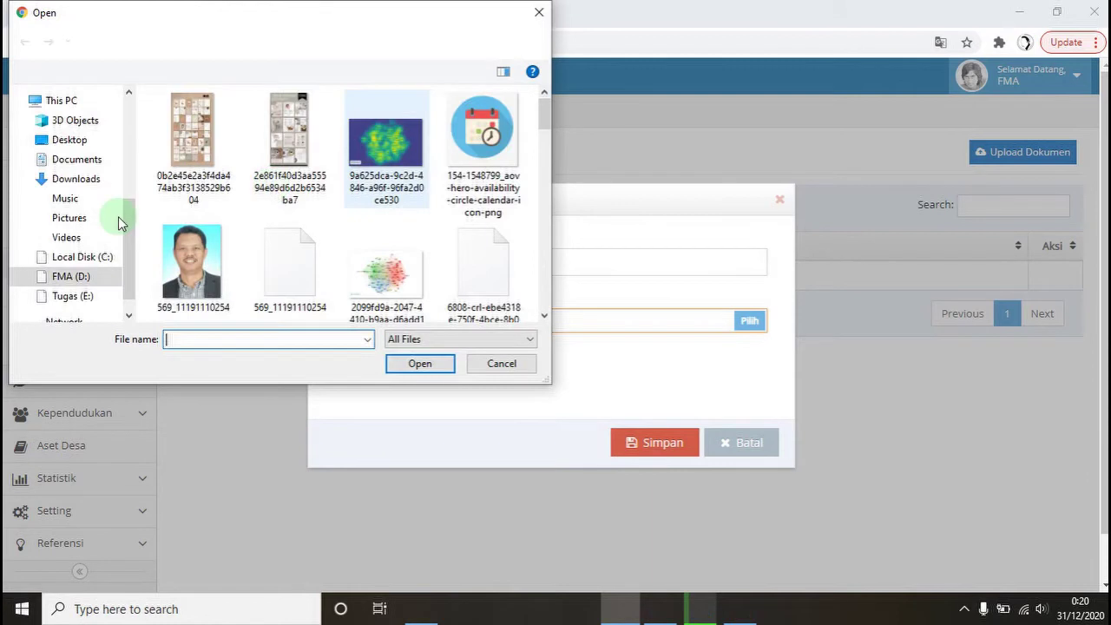
pyautogui.click(87, 160)
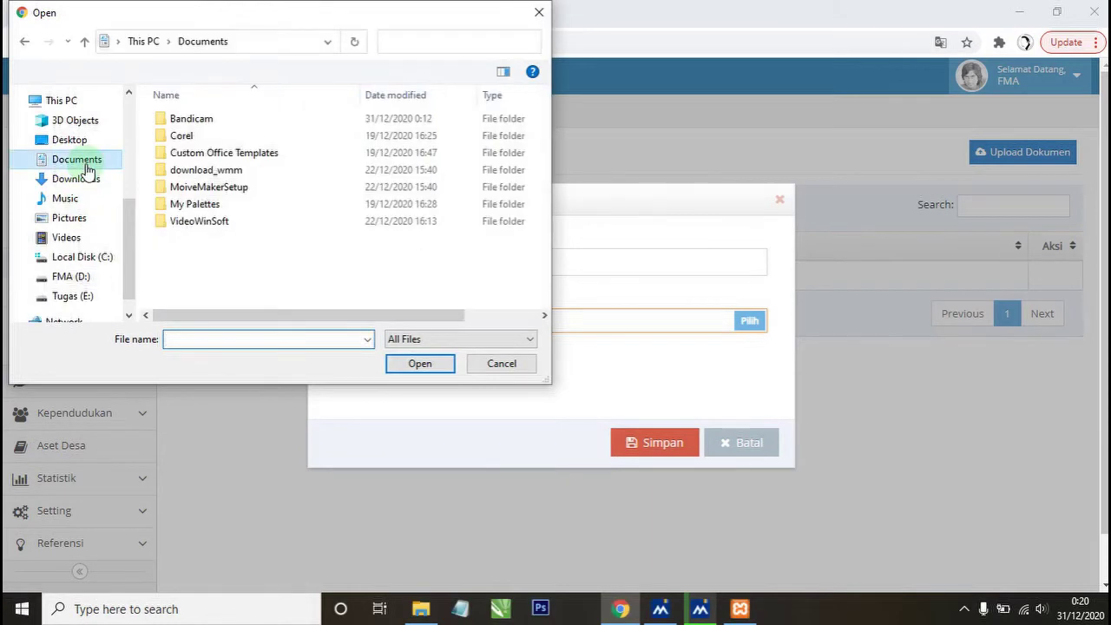
pyautogui.scroll(-1, 69, 251)
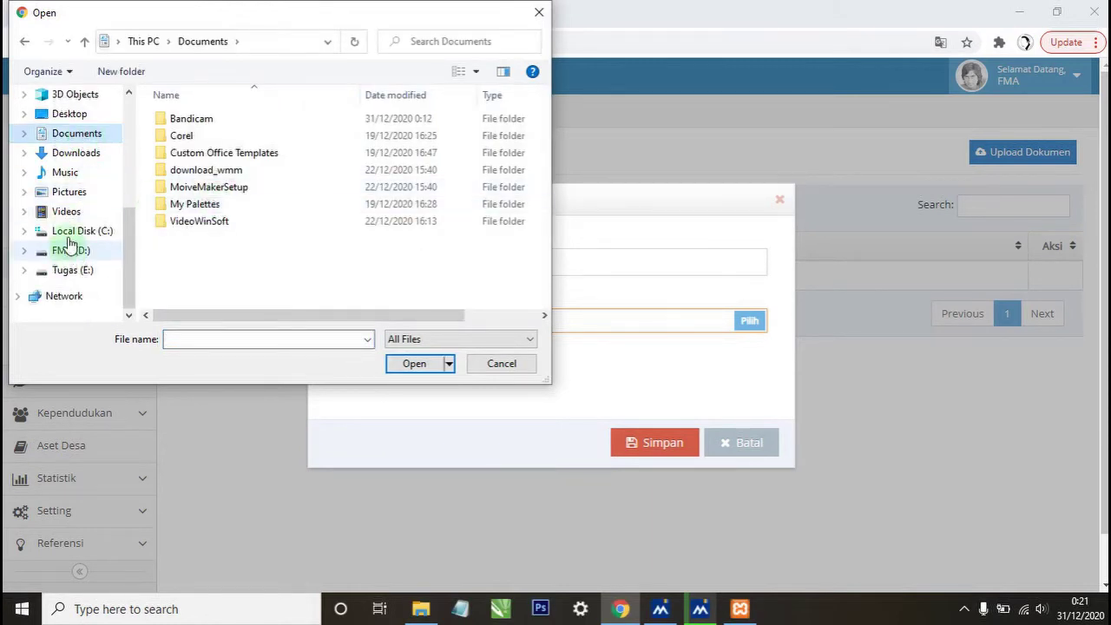
pyautogui.click(71, 250)
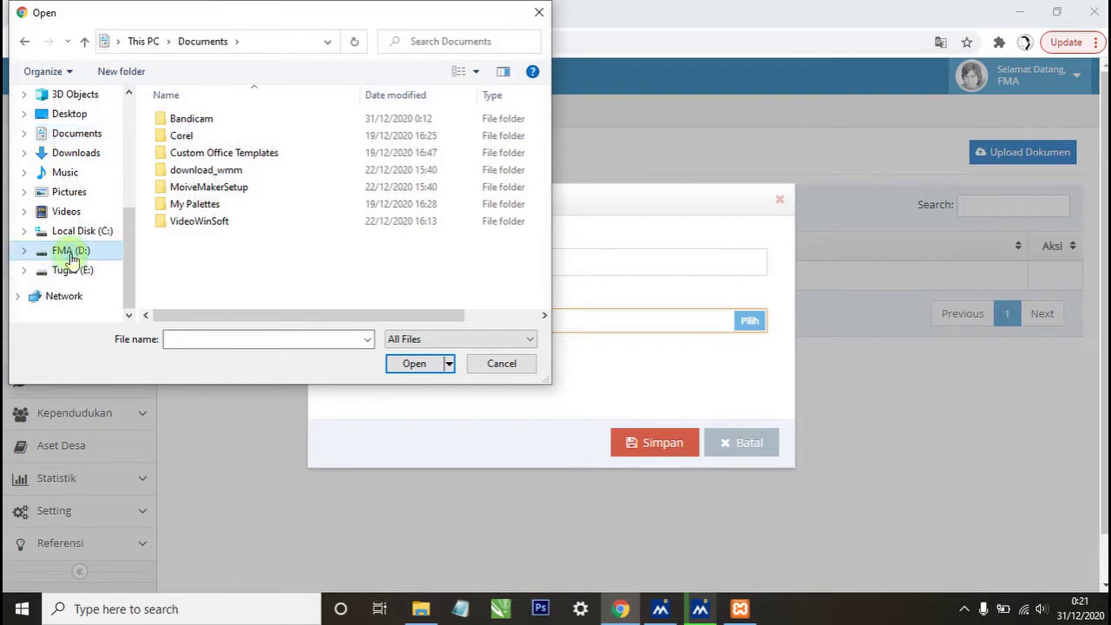
pyautogui.scroll(-4, 396, 260)
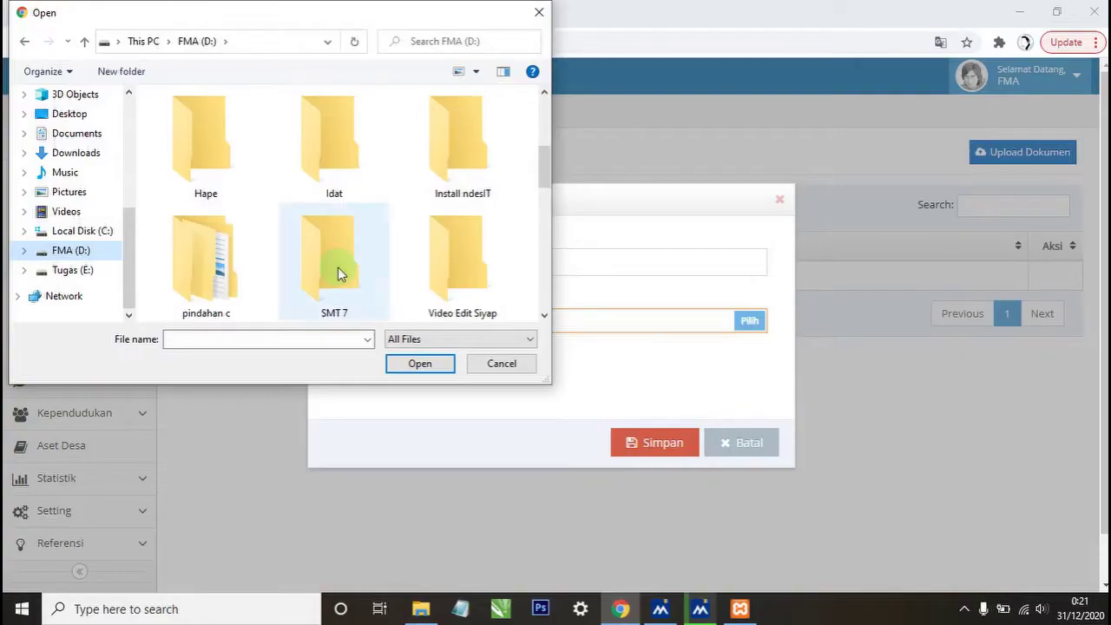
pyautogui.scroll(-1, 320, 264)
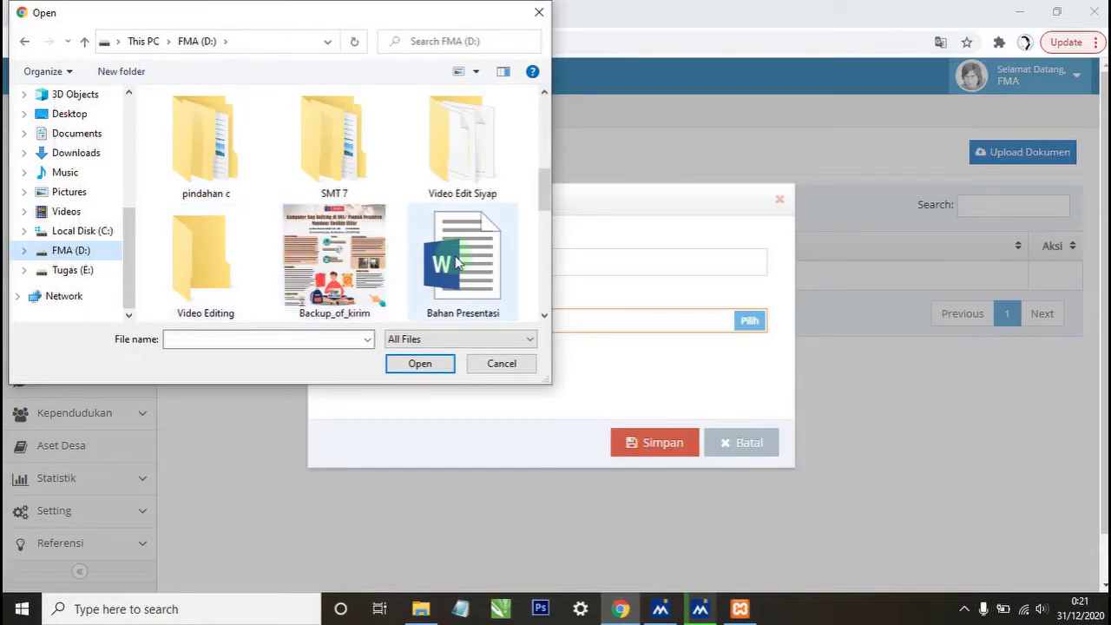
pyautogui.click(441, 317)
pyautogui.click(421, 363)
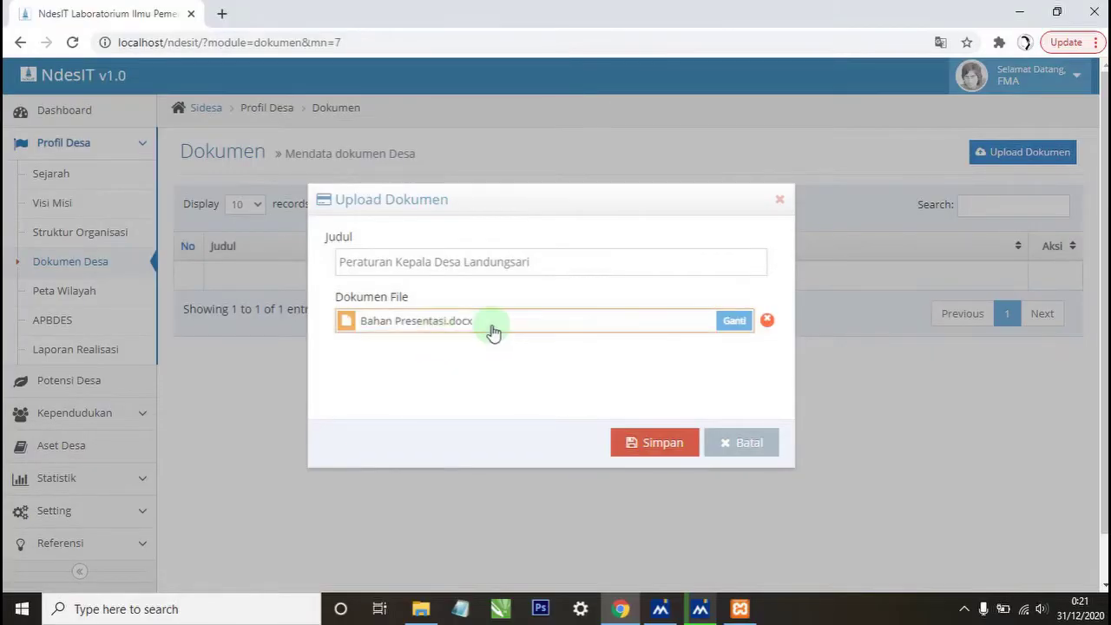
# Save the new document, accept the confirmation, and check its title and file name in the document list.
pyautogui.moveTo(542, 261); pyautogui.dragTo(251, 265)
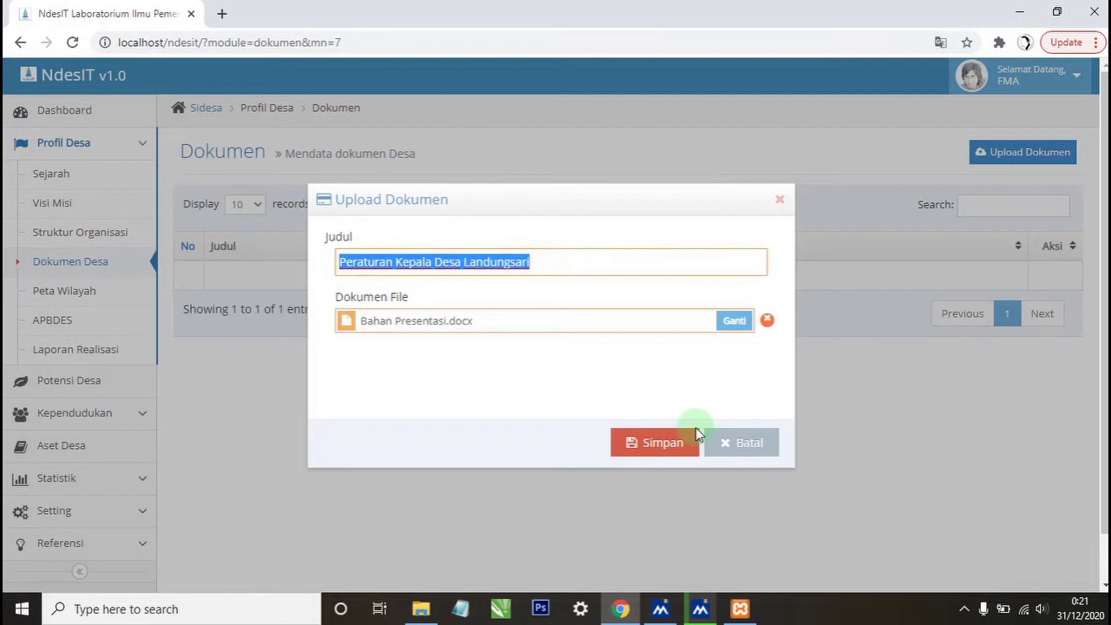
pyautogui.click(662, 443)
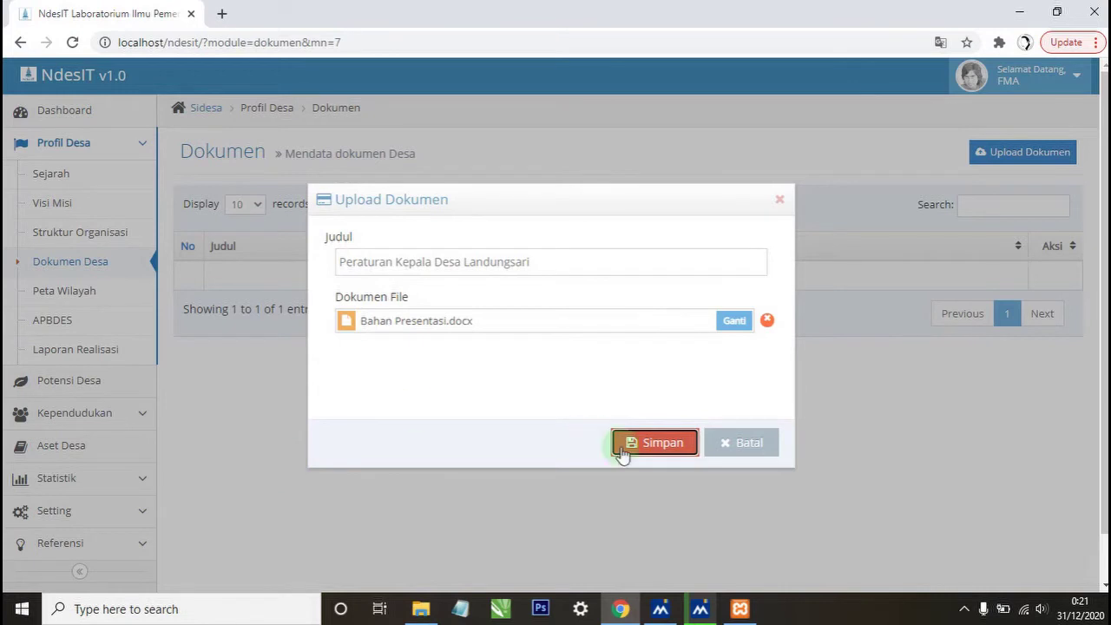
pyautogui.click(626, 446)
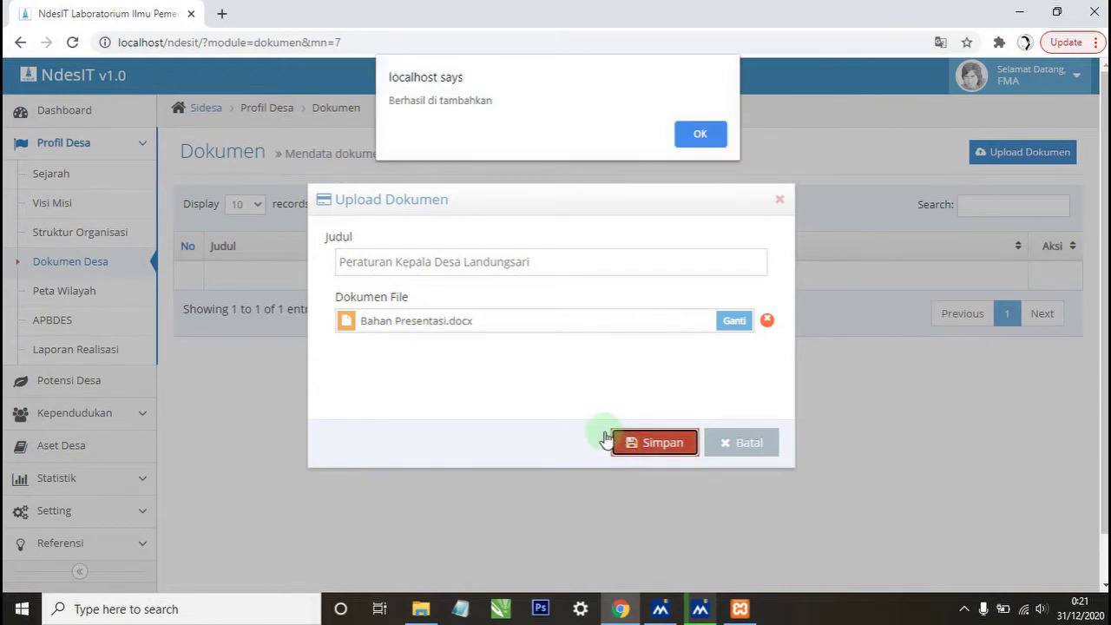
pyautogui.moveTo(394, 101); pyautogui.dragTo(534, 107)
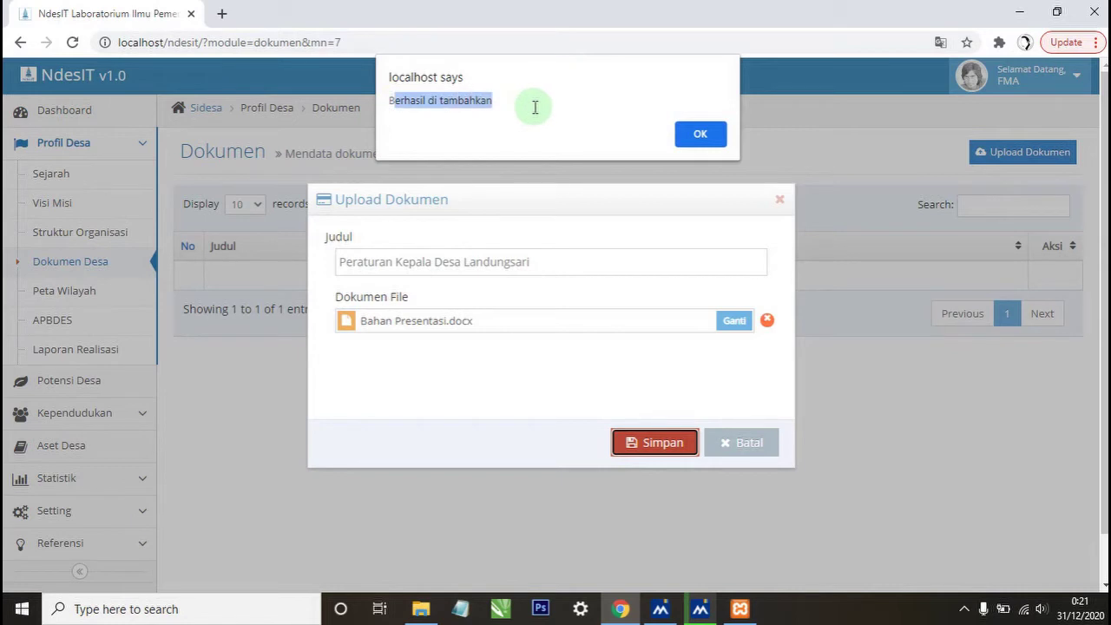
pyautogui.click(701, 135)
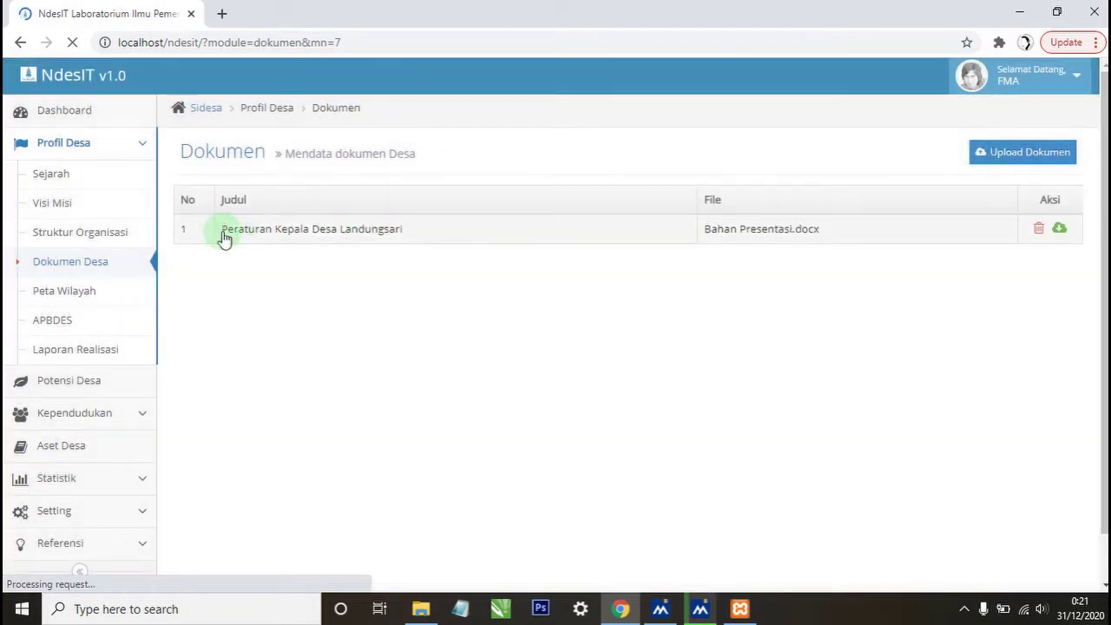
pyautogui.moveTo(208, 278); pyautogui.dragTo(409, 285)
pyautogui.moveTo(706, 278); pyautogui.dragTo(829, 280)
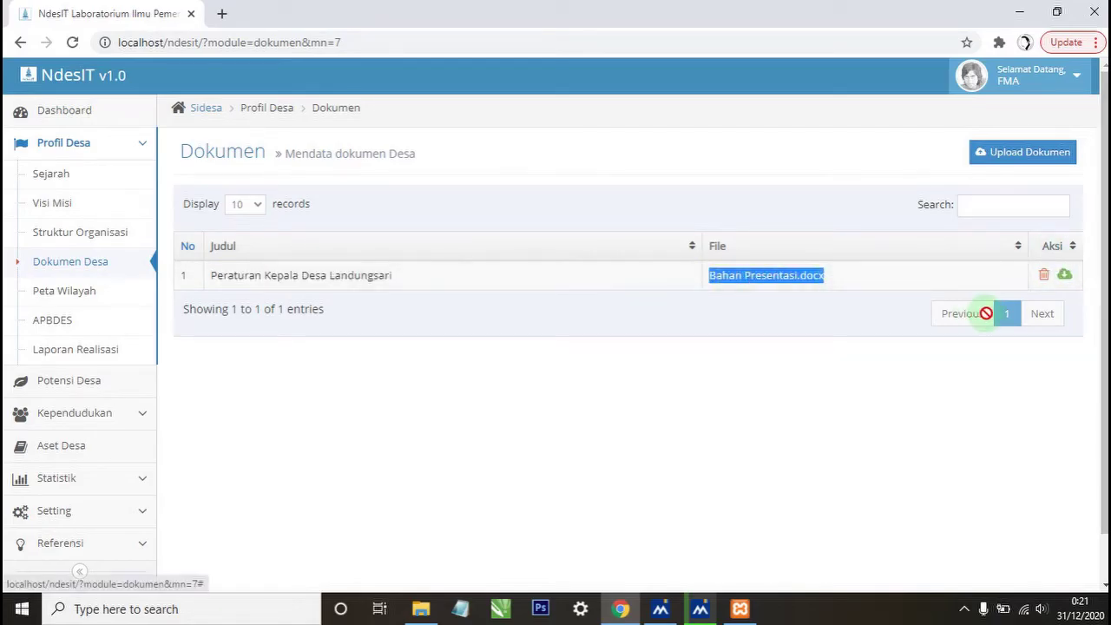
# Delete the Peraturan Kepala Desa Landungsari document and dismiss the browser's translation prompt.
pyautogui.click(1045, 276)
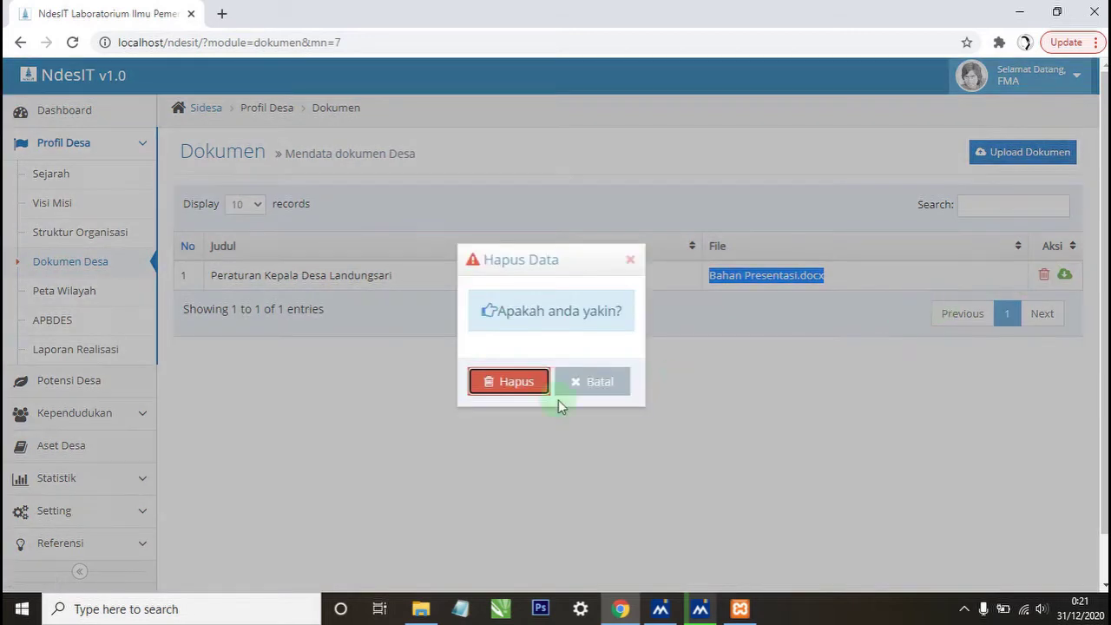
pyautogui.click(490, 384)
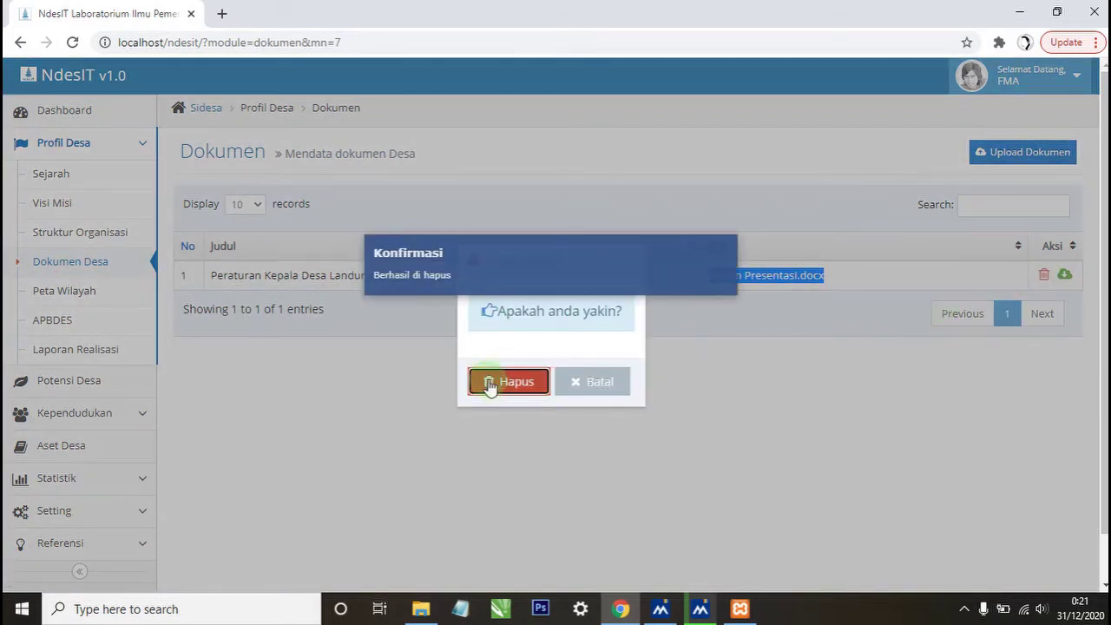
pyautogui.click(491, 386)
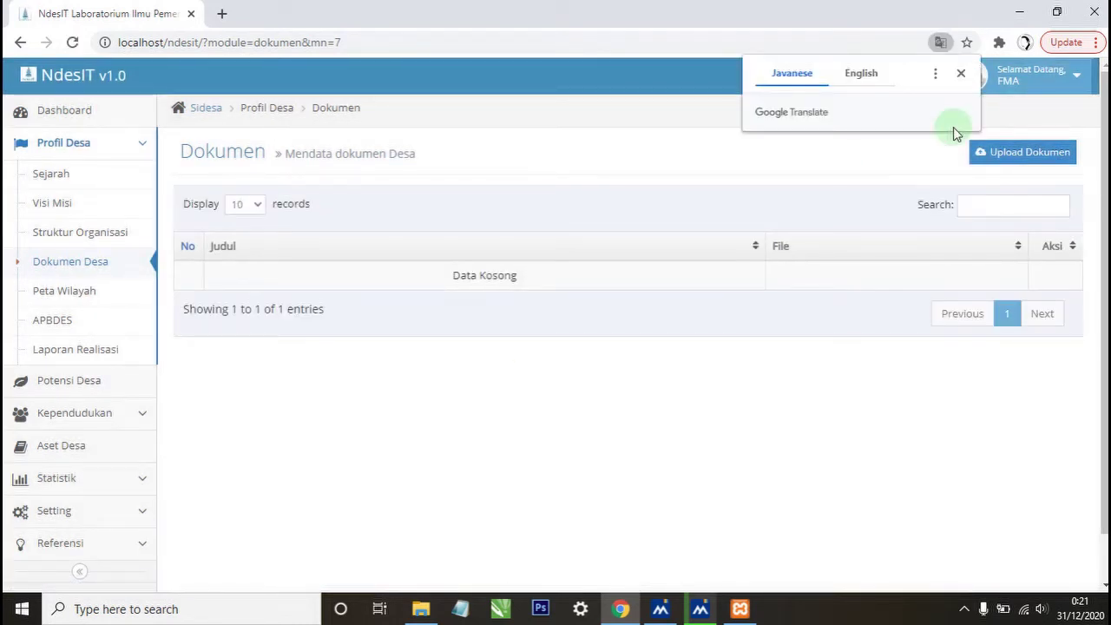
pyautogui.click(961, 73)
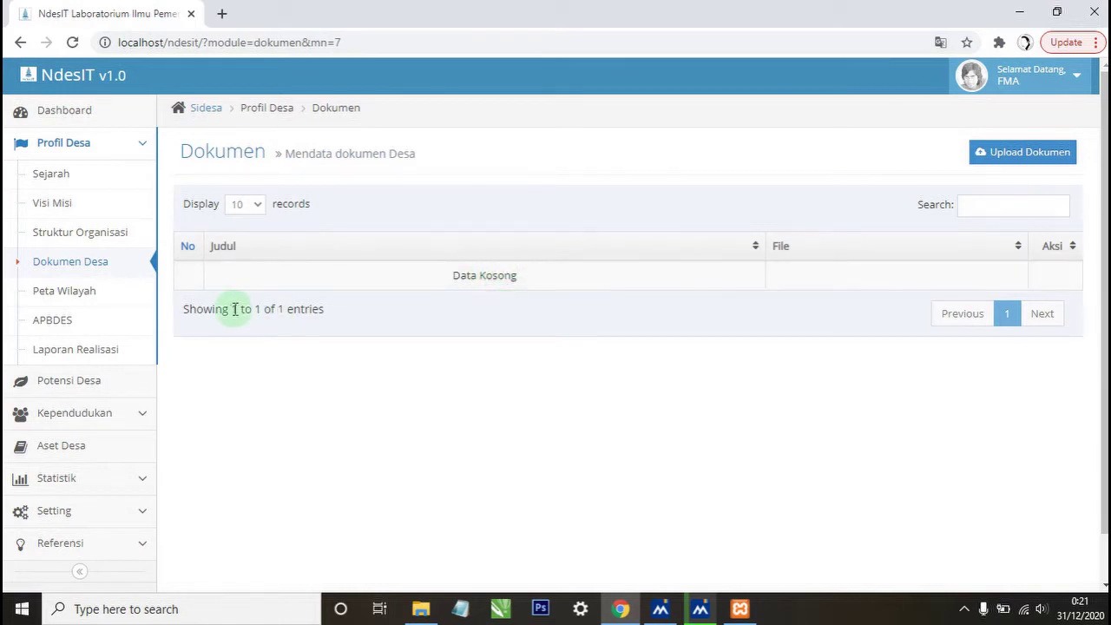
# Open the Peta Wilayah page and examine the village map and the Ganti Peta field below it.
pyautogui.click(88, 292)
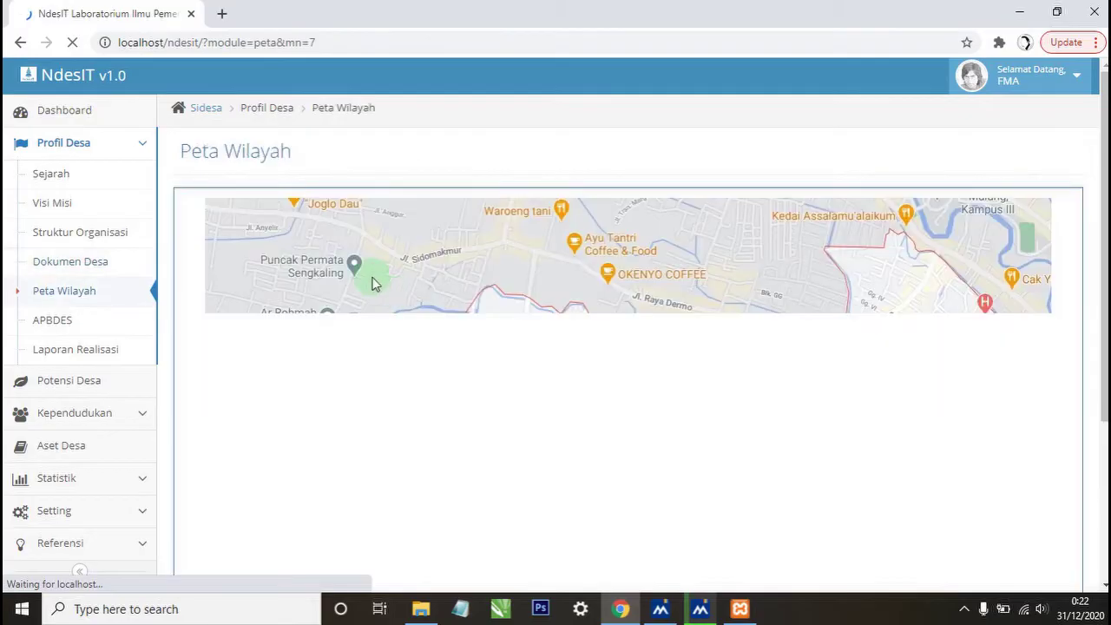
pyautogui.scroll(-3, 322, 288)
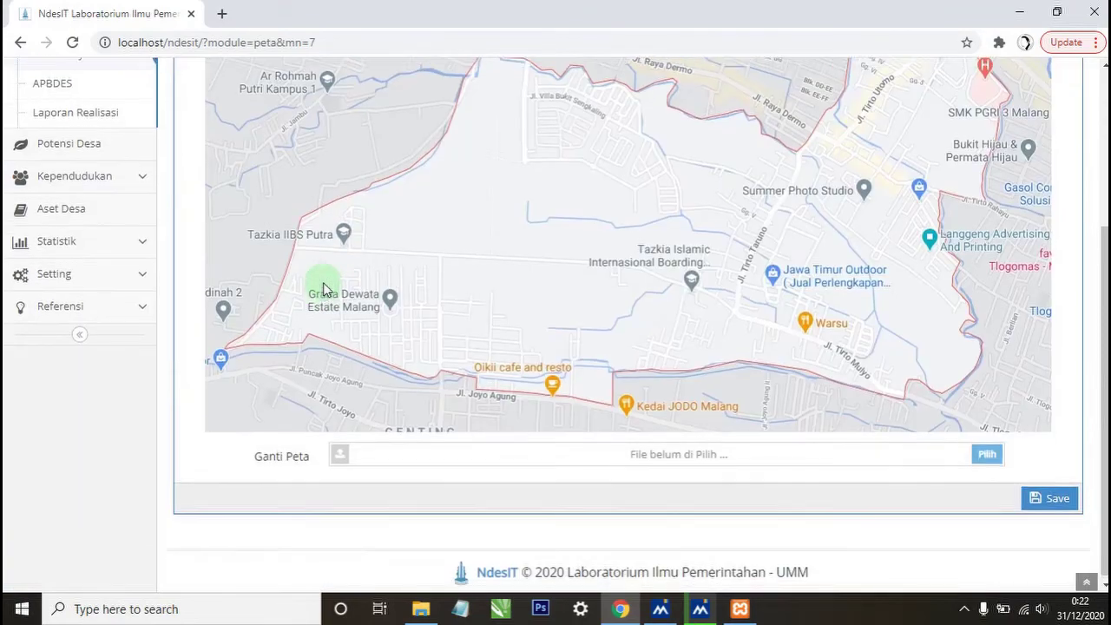
pyautogui.scroll(2, 323, 288)
pyautogui.scroll(-2, 323, 282)
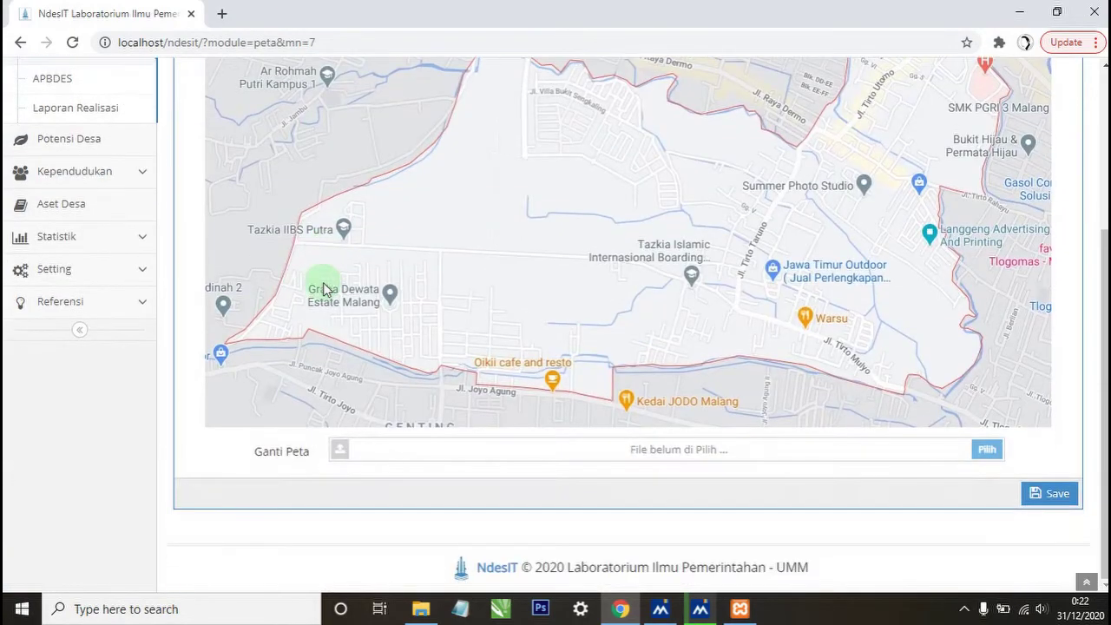
pyautogui.scroll(3, 181, 369)
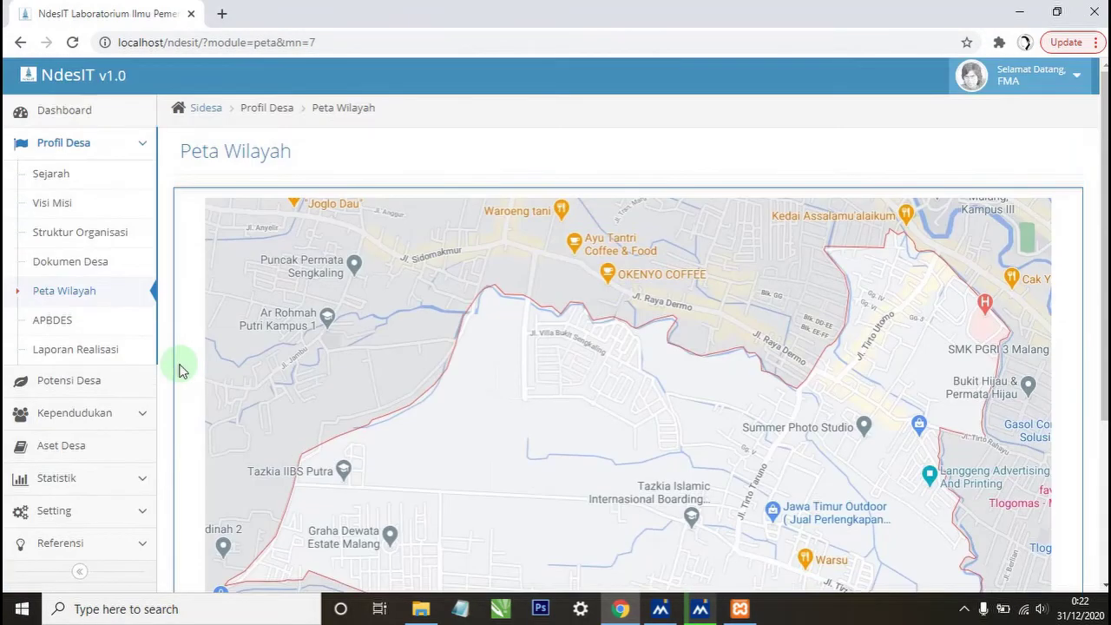
pyautogui.scroll(-2, 180, 369)
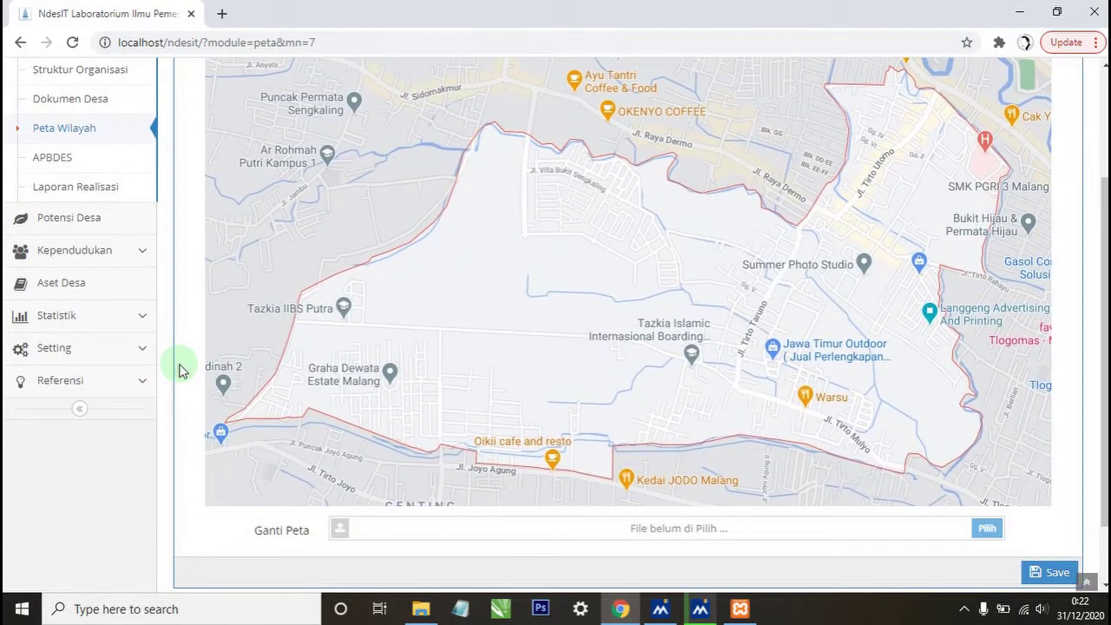
pyautogui.scroll(-1, 180, 369)
# Open the file selection for a replacement map, cancel it, and look over the current village map again.
pyautogui.click(701, 456)
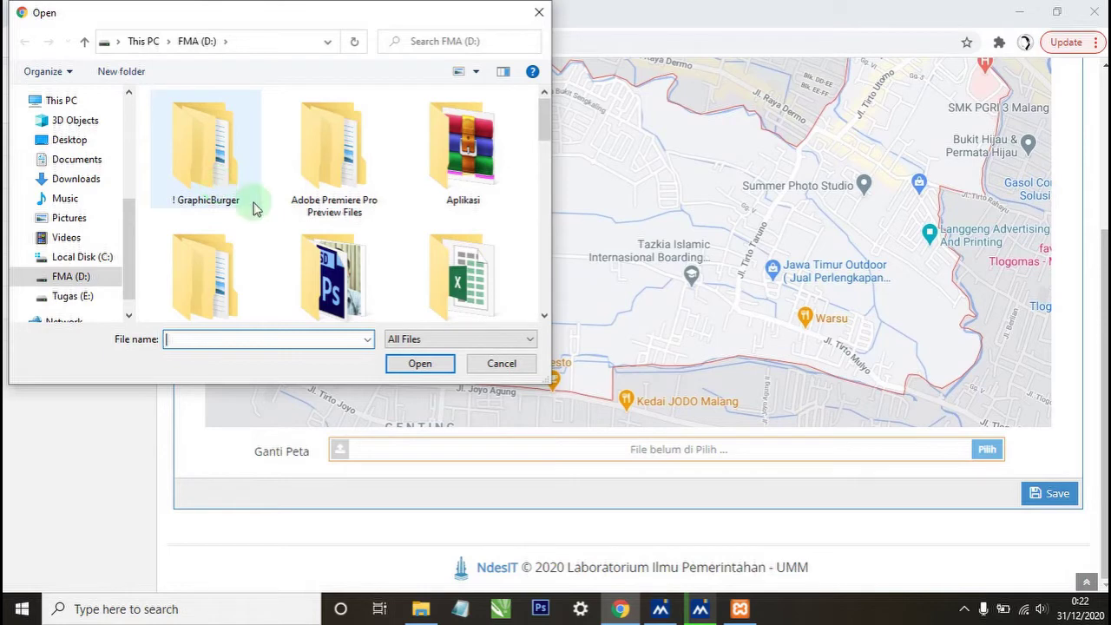
pyautogui.click(514, 368)
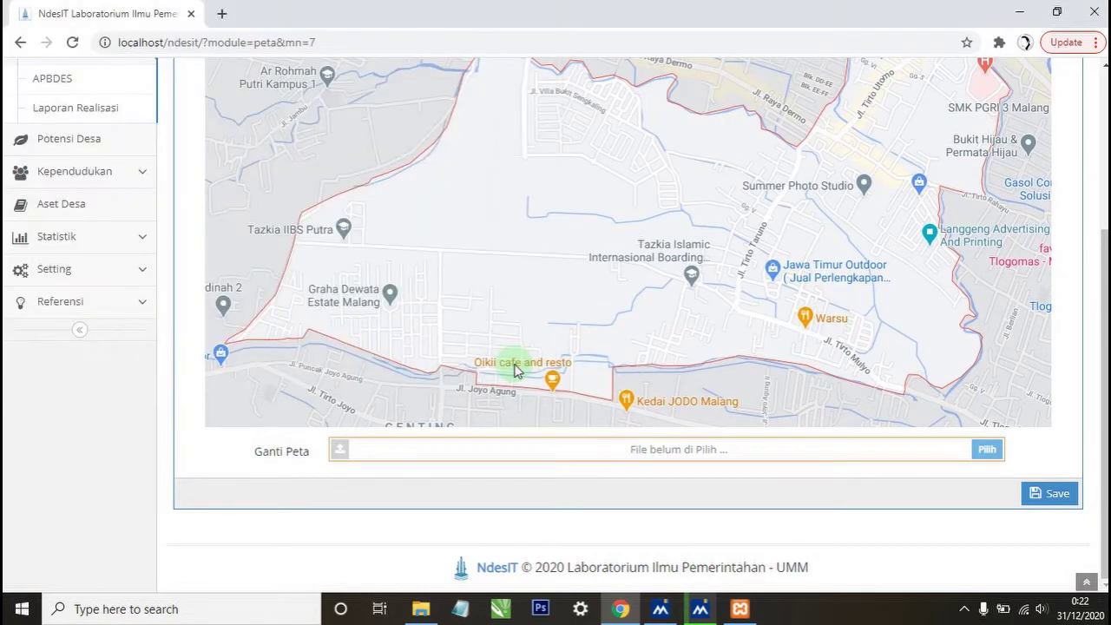
pyautogui.scroll(3, 237, 402)
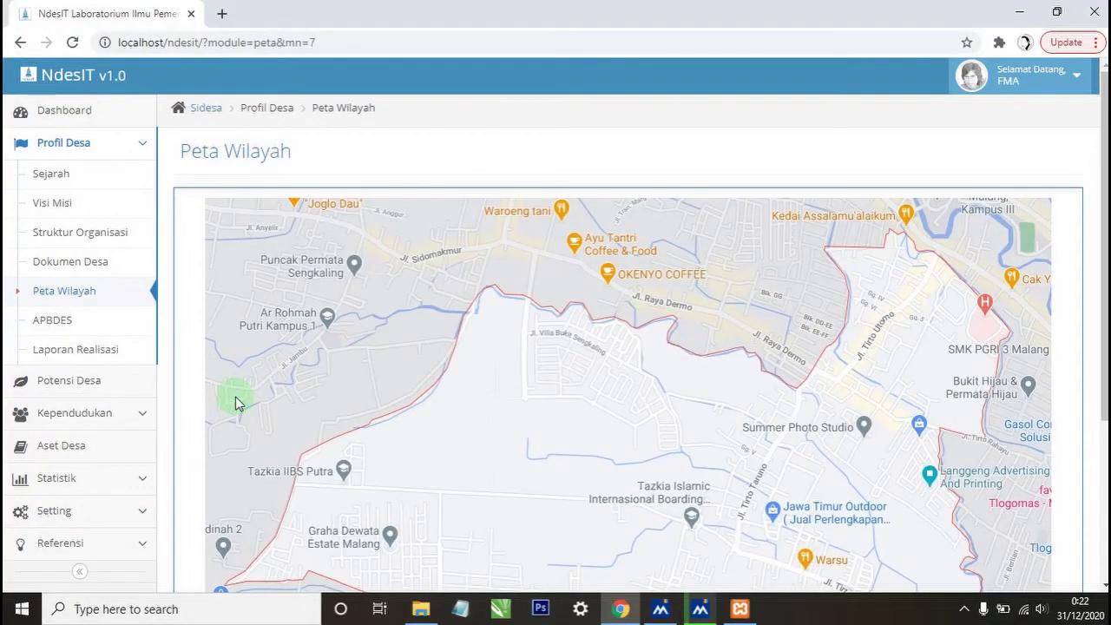
pyautogui.scroll(-1, 237, 402)
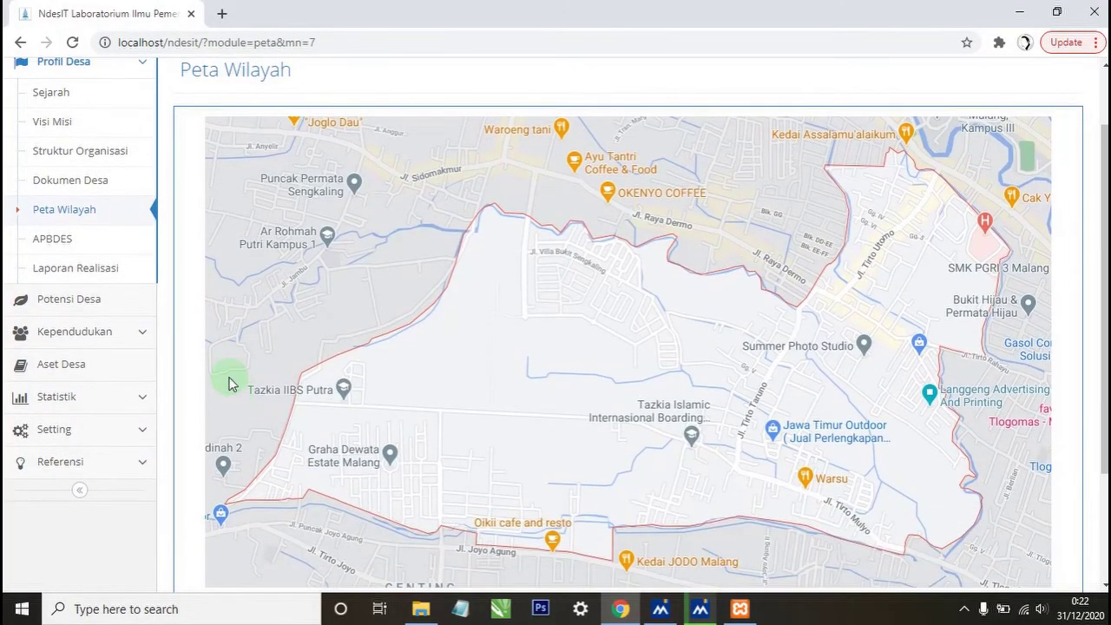
pyautogui.scroll(-2, 233, 386)
pyautogui.scroll(3, 230, 385)
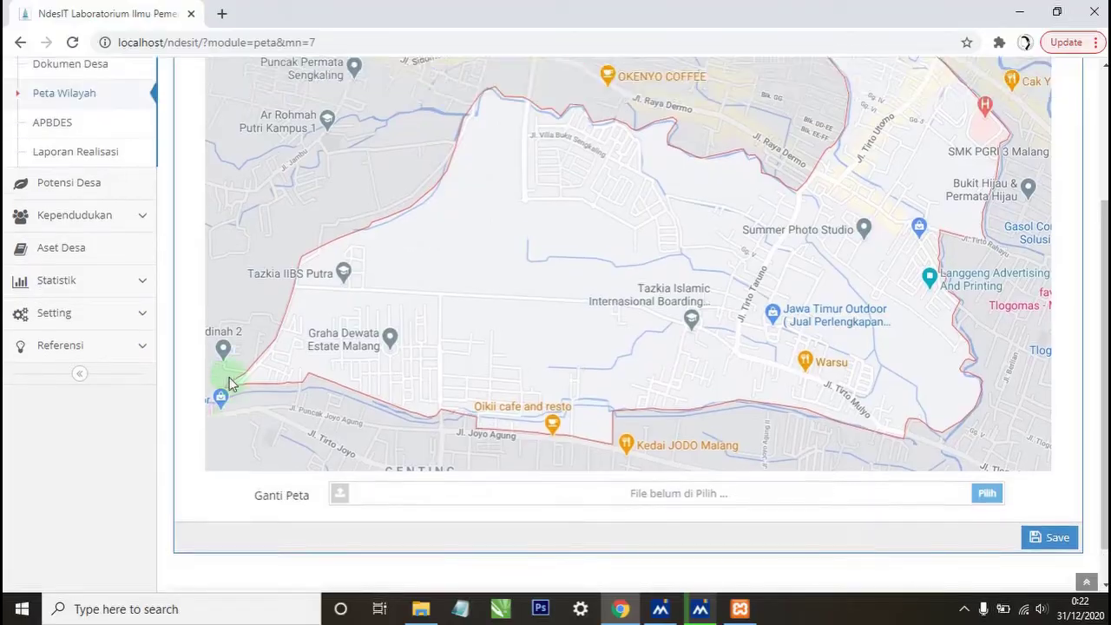
# Open Google Maps at maps.google.com in a new browser tab.
pyautogui.click(221, 14)
pyautogui.write('maps.google.com')
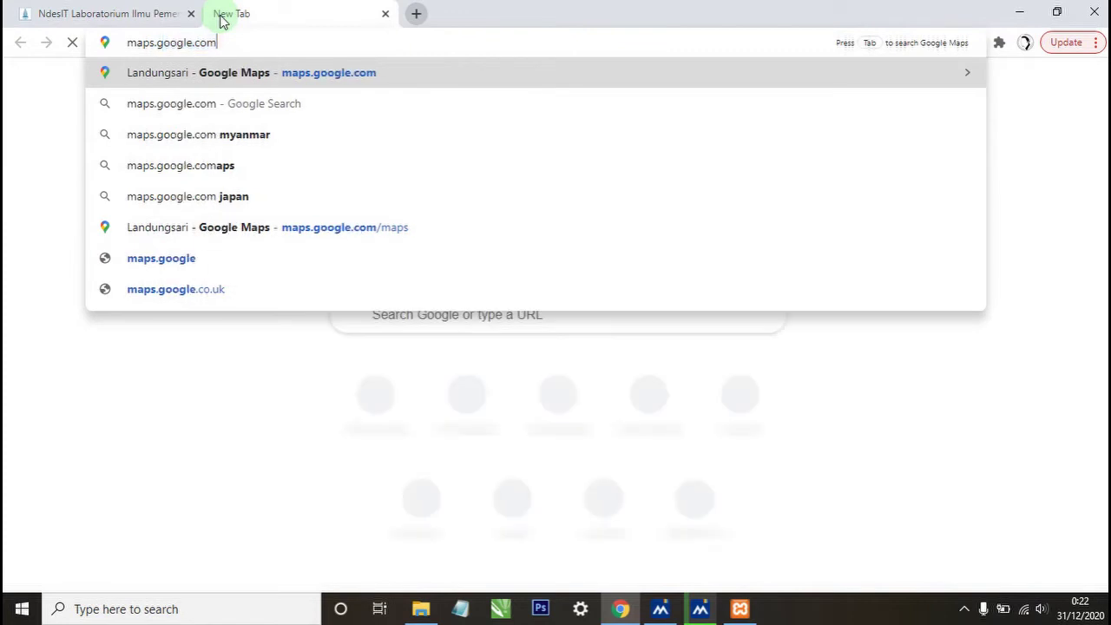
pyautogui.press('Return')
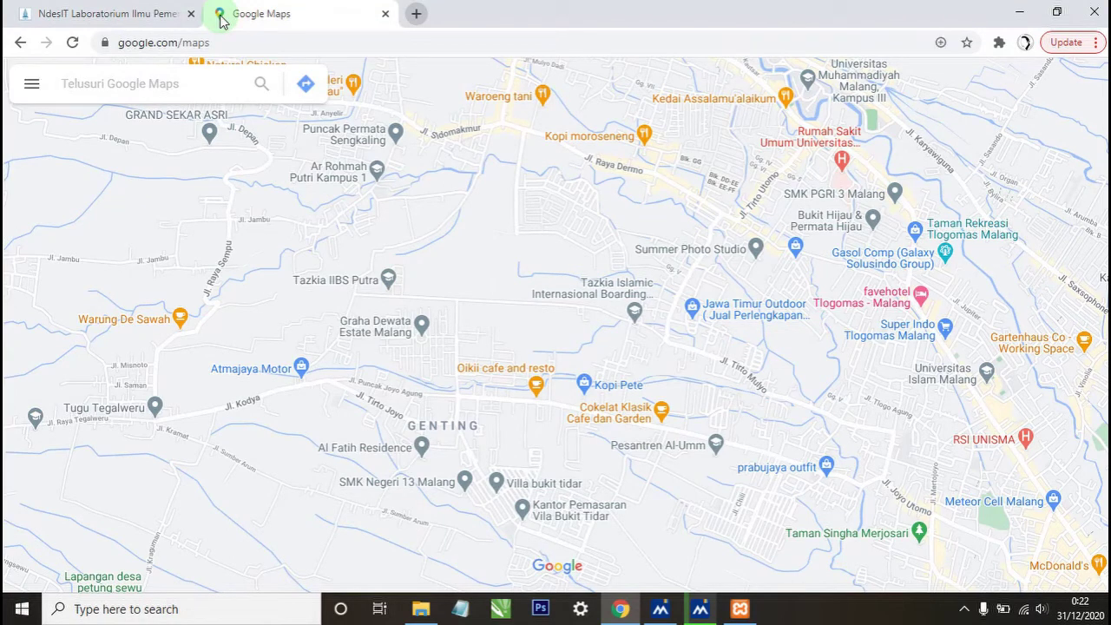
# Search the map for Desa Landungsari, hide the place details and enlarge the map around the whole village boundary.
pyautogui.click(100, 91)
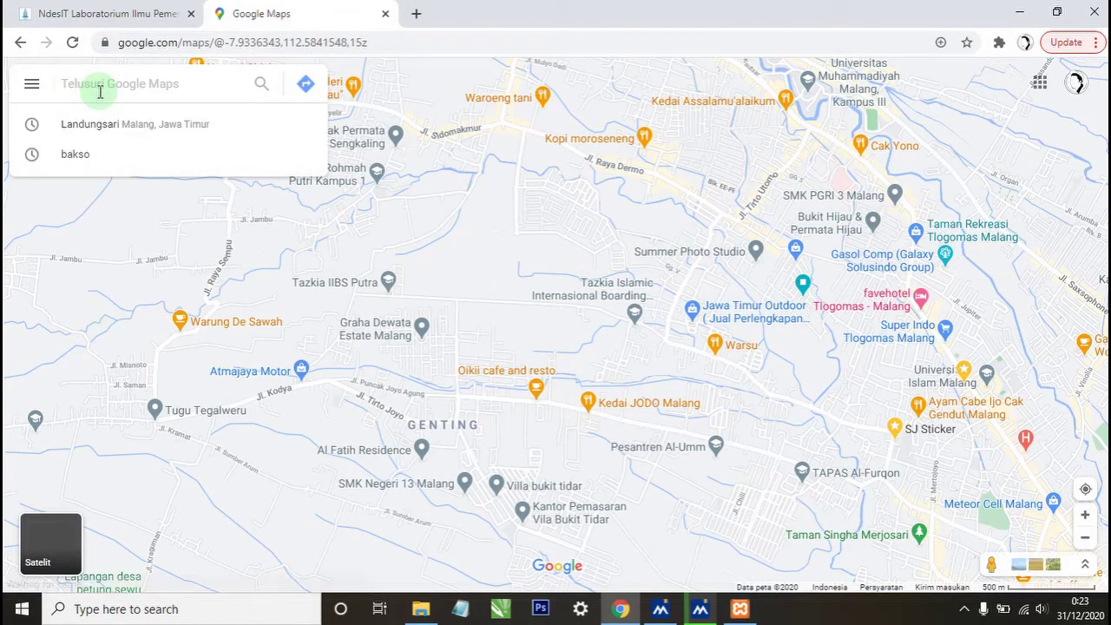
pyautogui.write('Desa L')
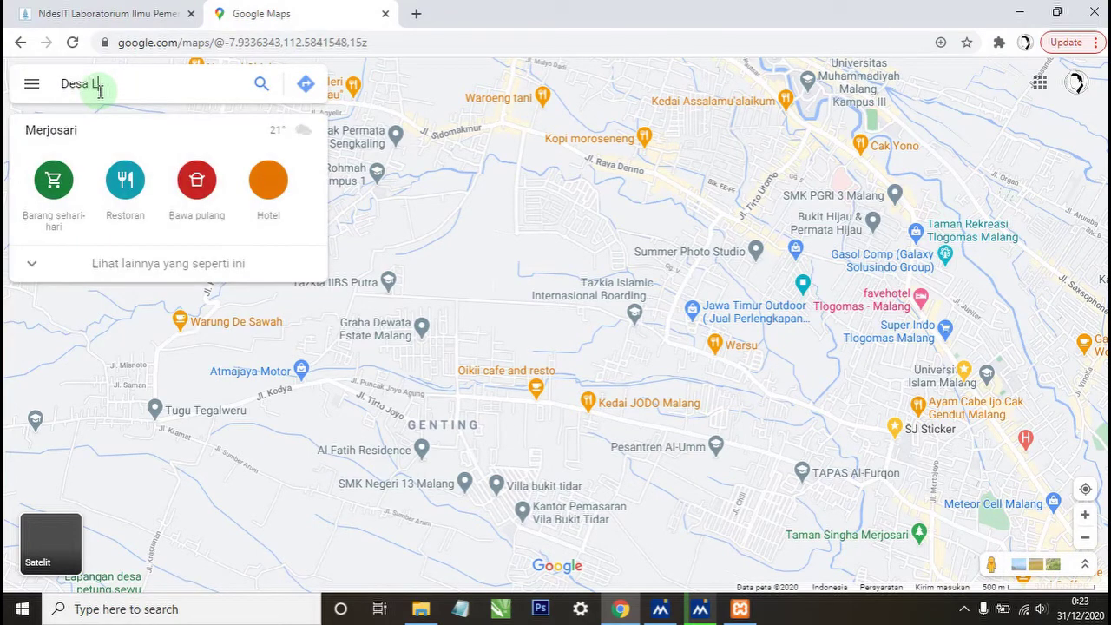
pyautogui.write('andungsari')
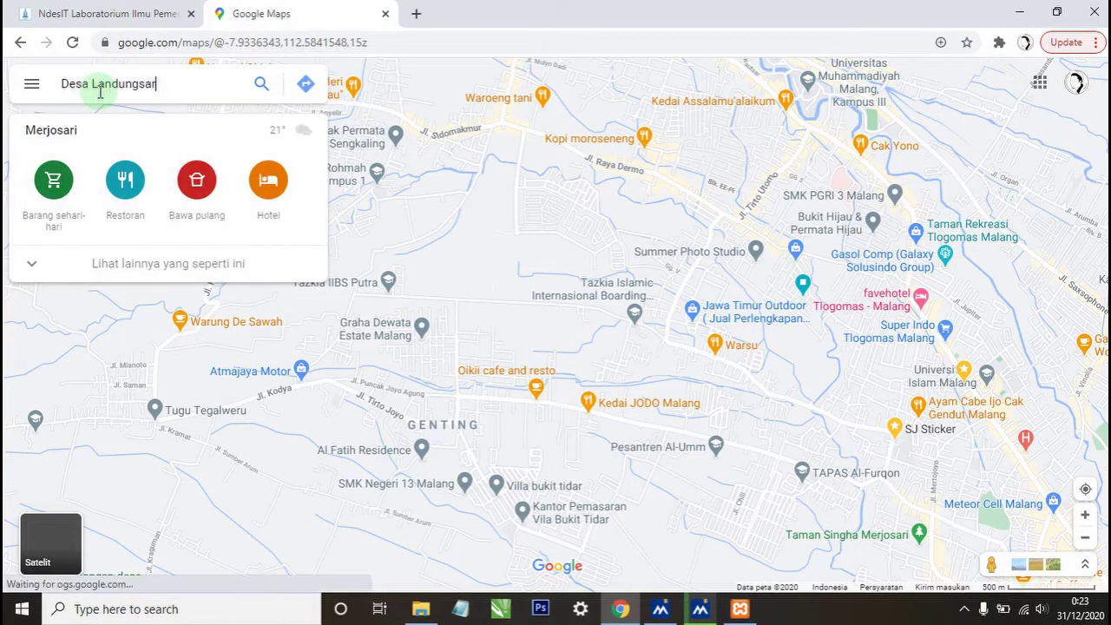
pyautogui.click(259, 88)
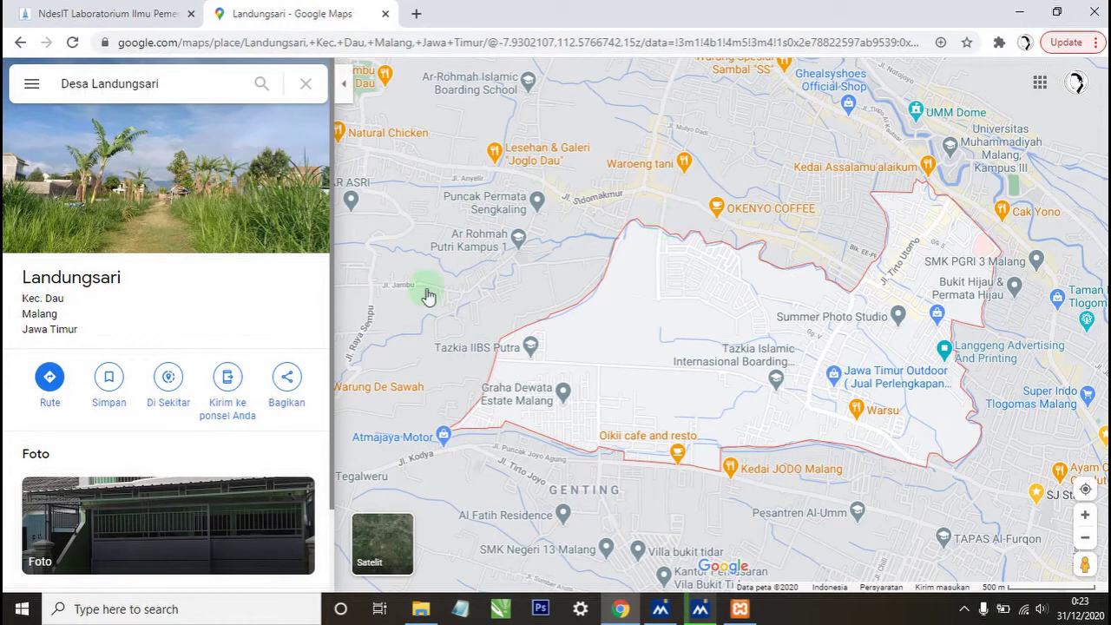
pyautogui.click(337, 87)
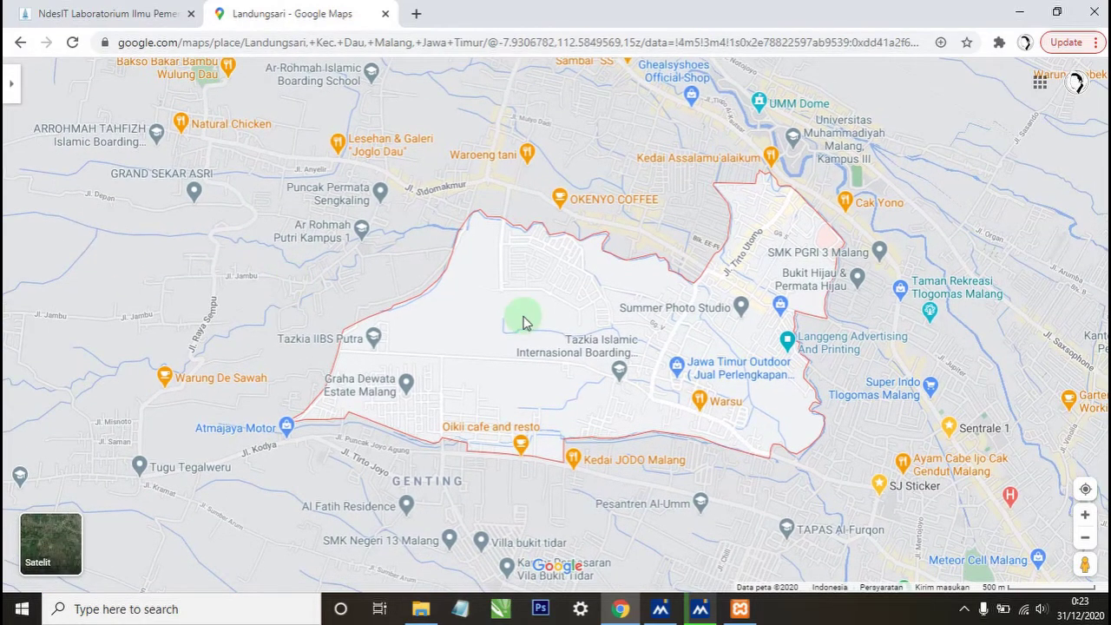
pyautogui.scroll(2, 593, 290)
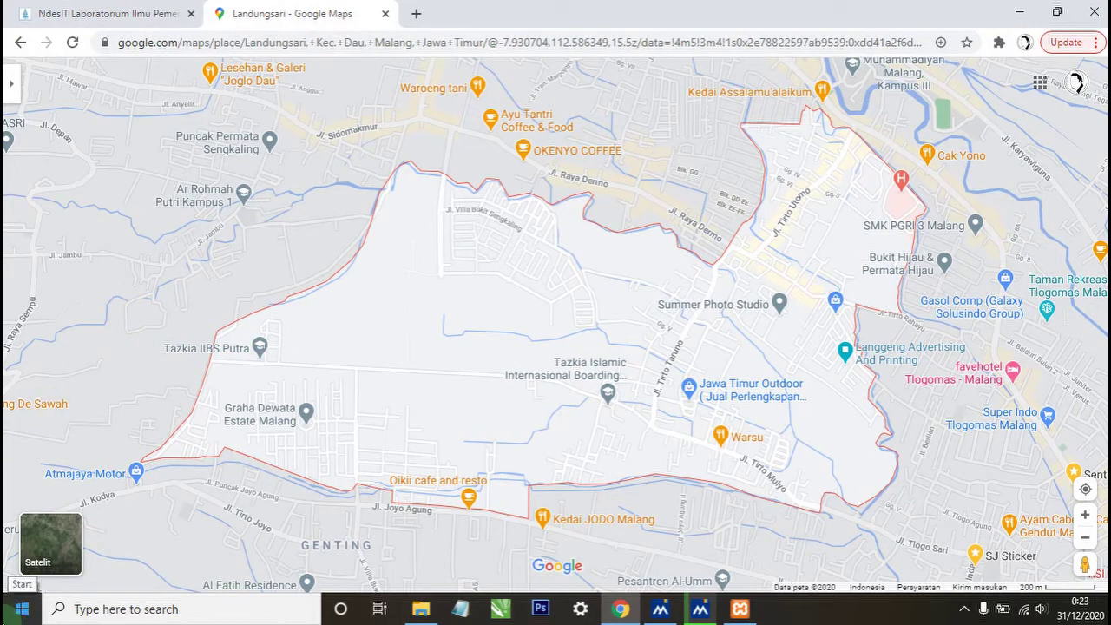
# Switch to Paint and paste the captured screenshot of the Landungsari map into the blank canvas.
pyautogui.click(21, 608)
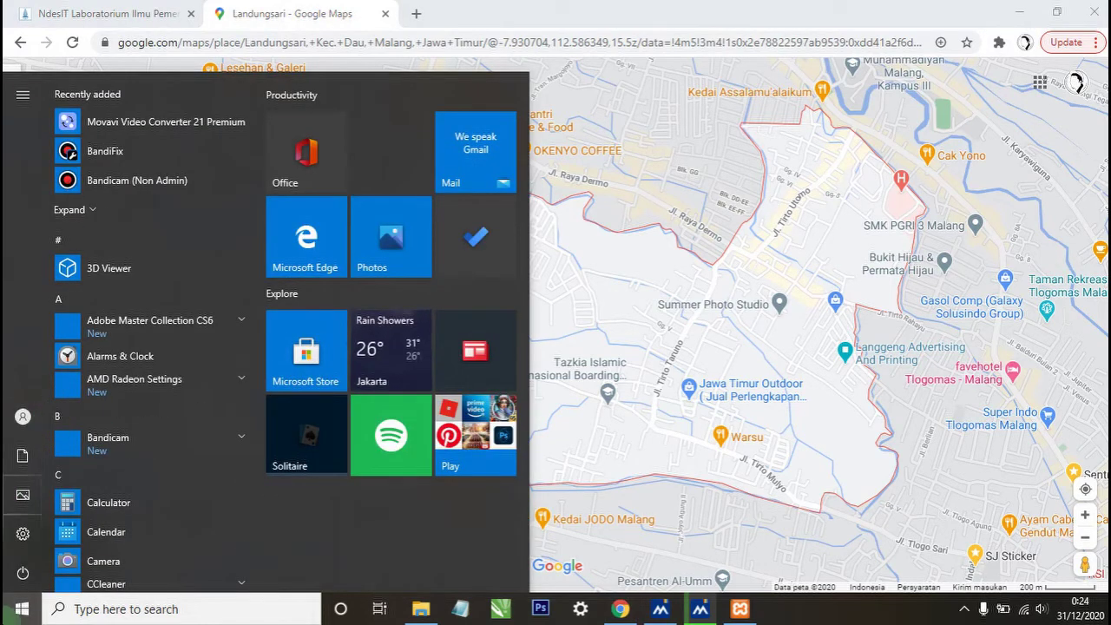
pyautogui.click(21, 608)
pyautogui.click(21, 607)
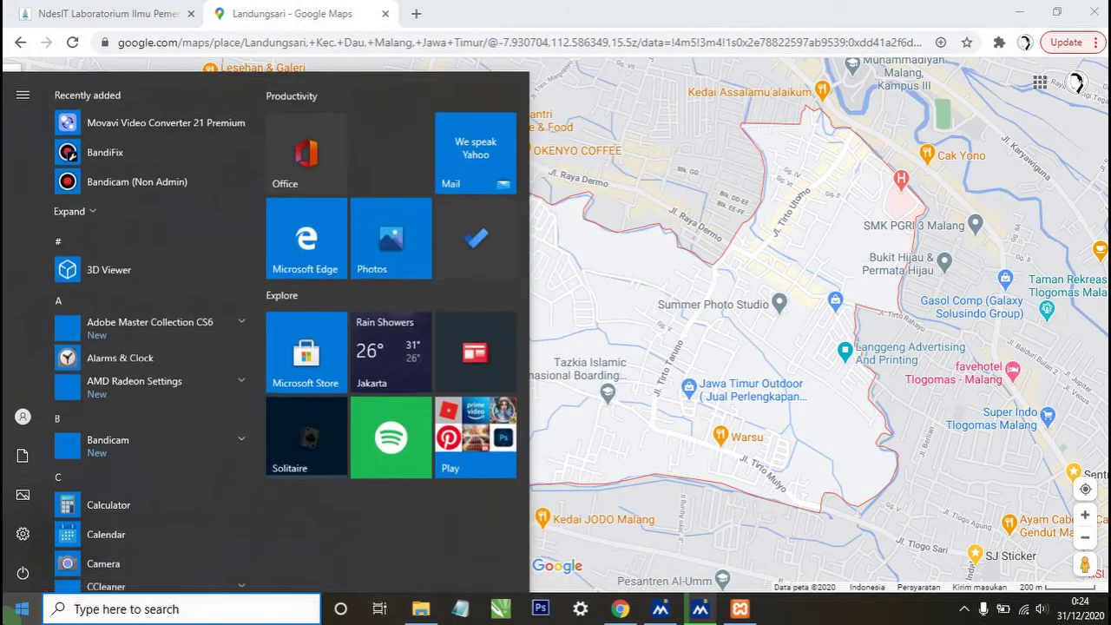
pyautogui.write('pa')
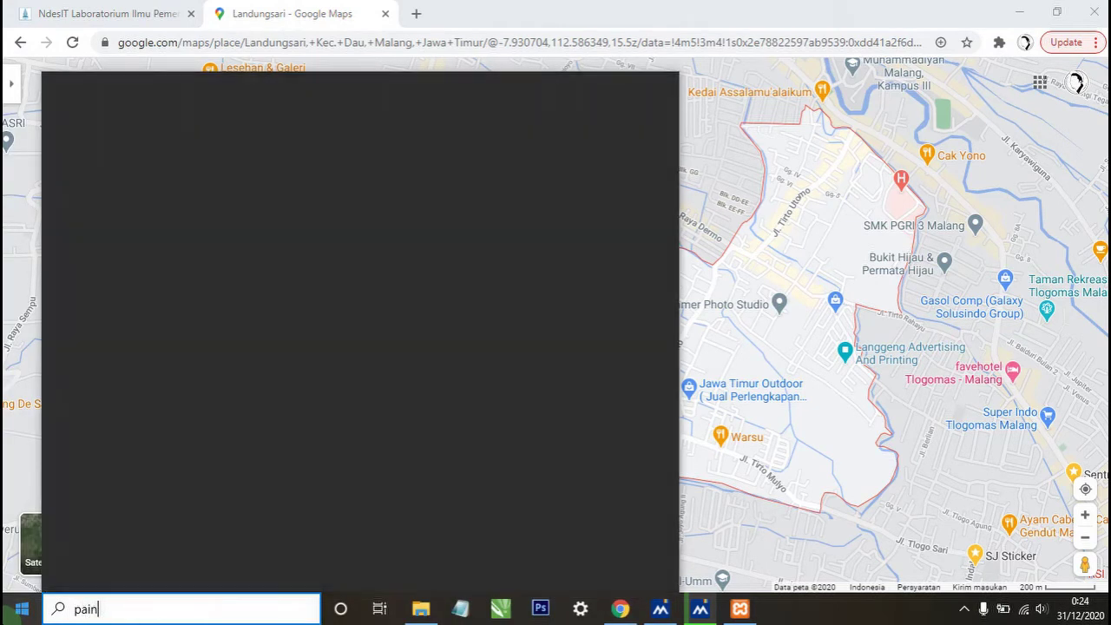
pyautogui.write('int')
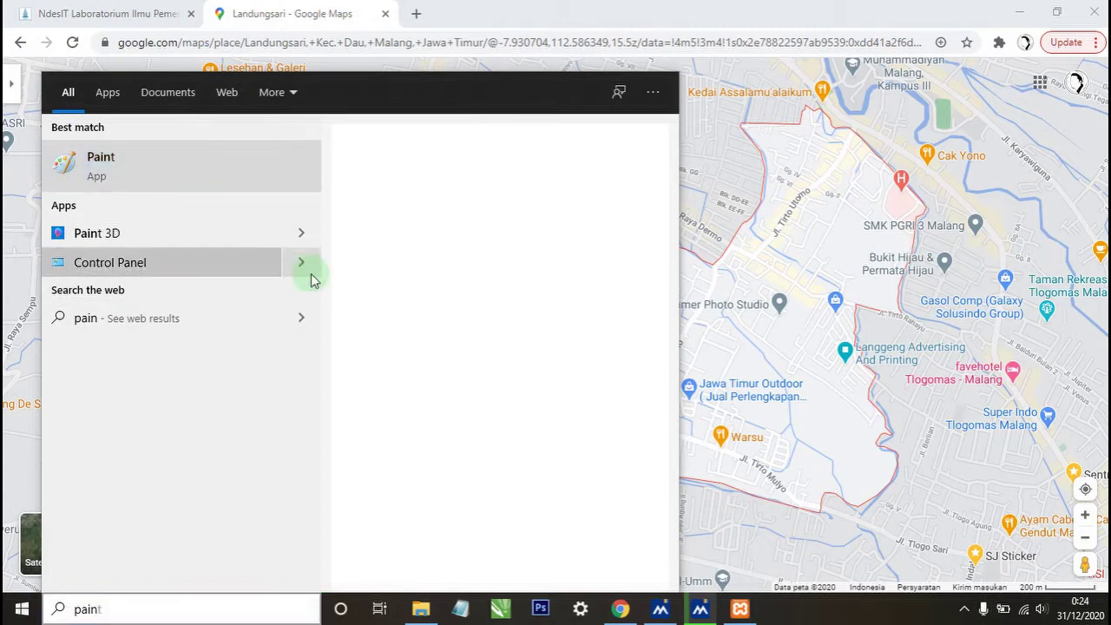
pyautogui.press('Escape')
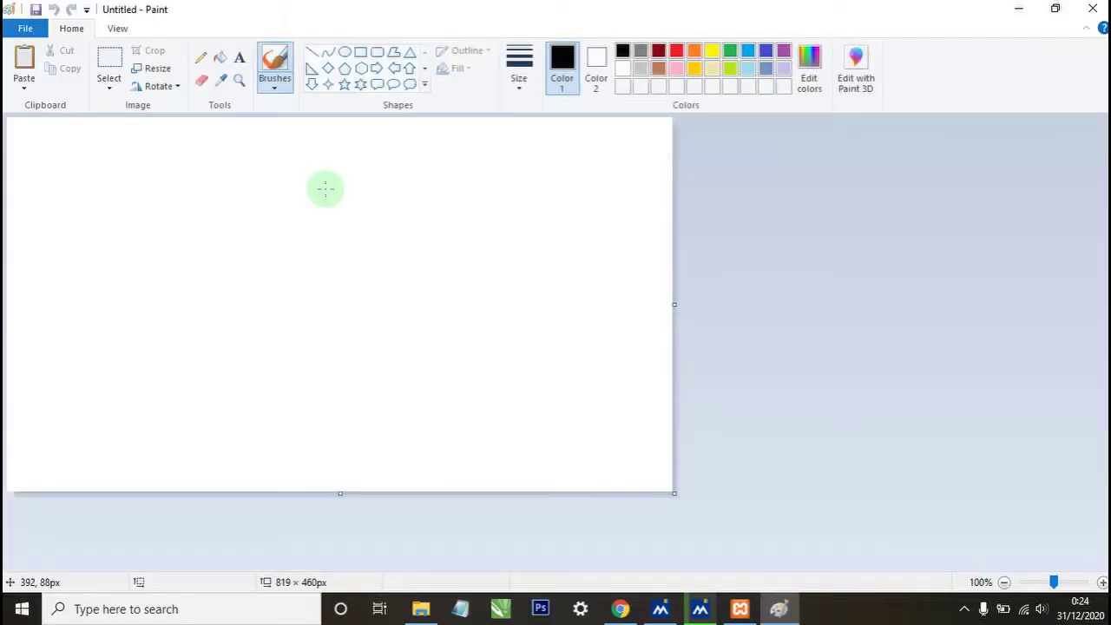
pyautogui.hotkey('ctrl', 'v')
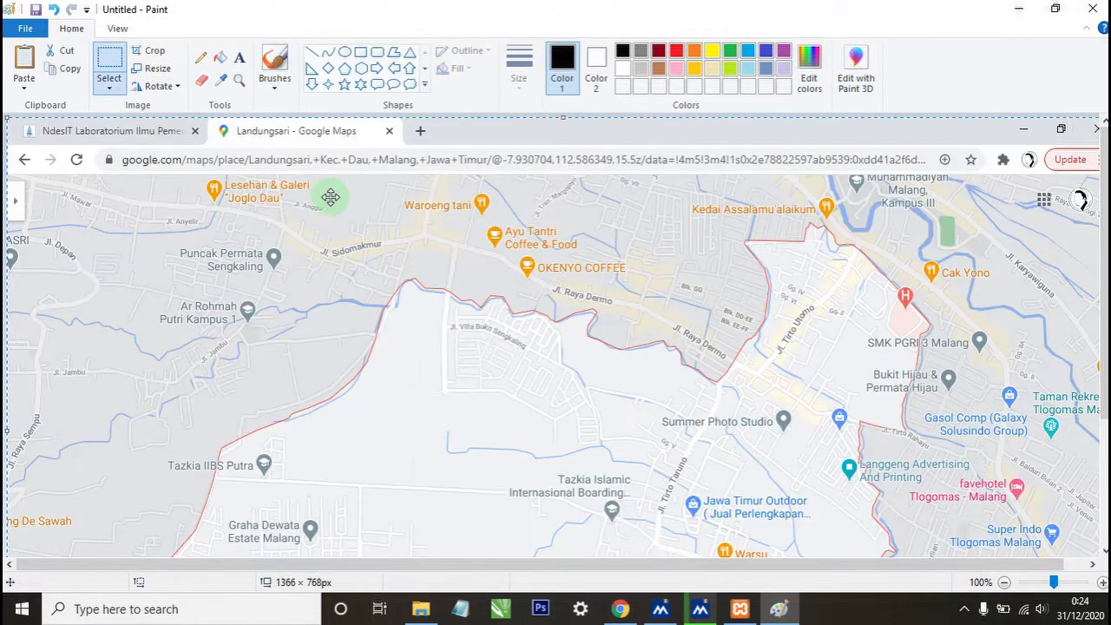
# Crop the pasted screenshot to the map area around the village boundary, about 1071 × 599 px.
pyautogui.click(1004, 582)
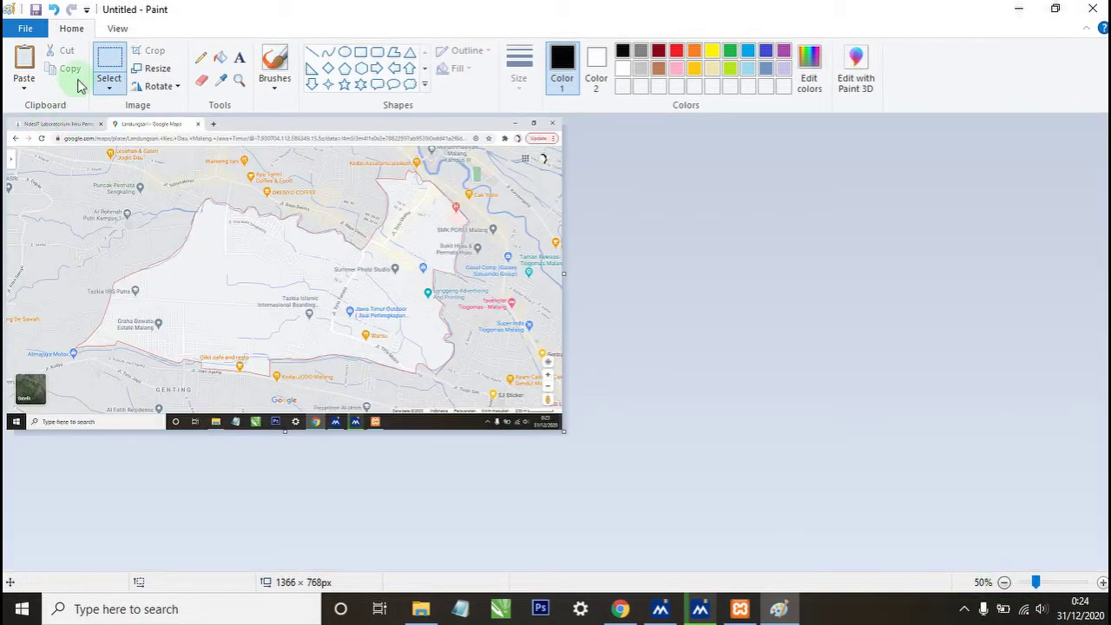
pyautogui.click(102, 67)
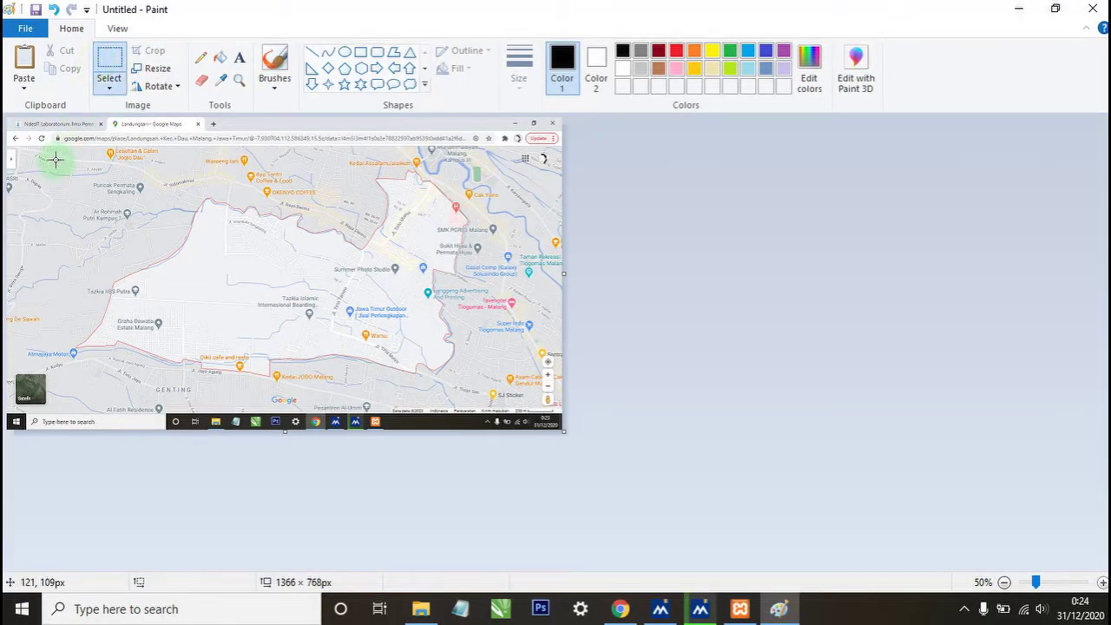
pyautogui.moveTo(52, 151)
pyautogui.mouseDown()
pyautogui.moveTo(113, 307)
pyautogui.moveTo(335, 396)
pyautogui.moveTo(471, 384)
pyautogui.moveTo(487, 393)
pyautogui.mouseUp()
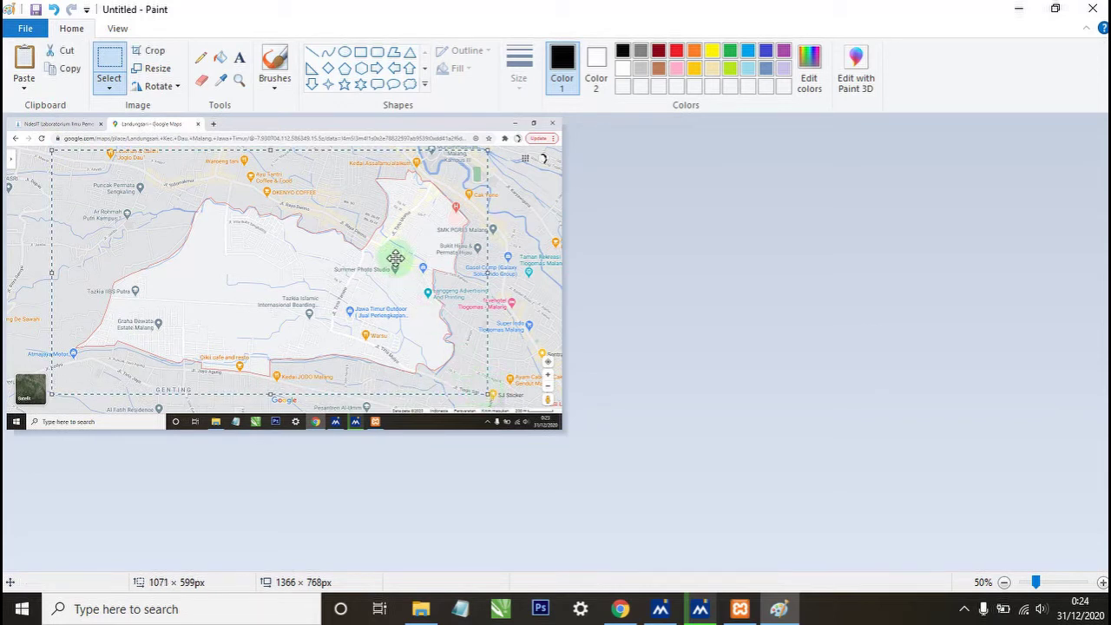
pyautogui.click(150, 50)
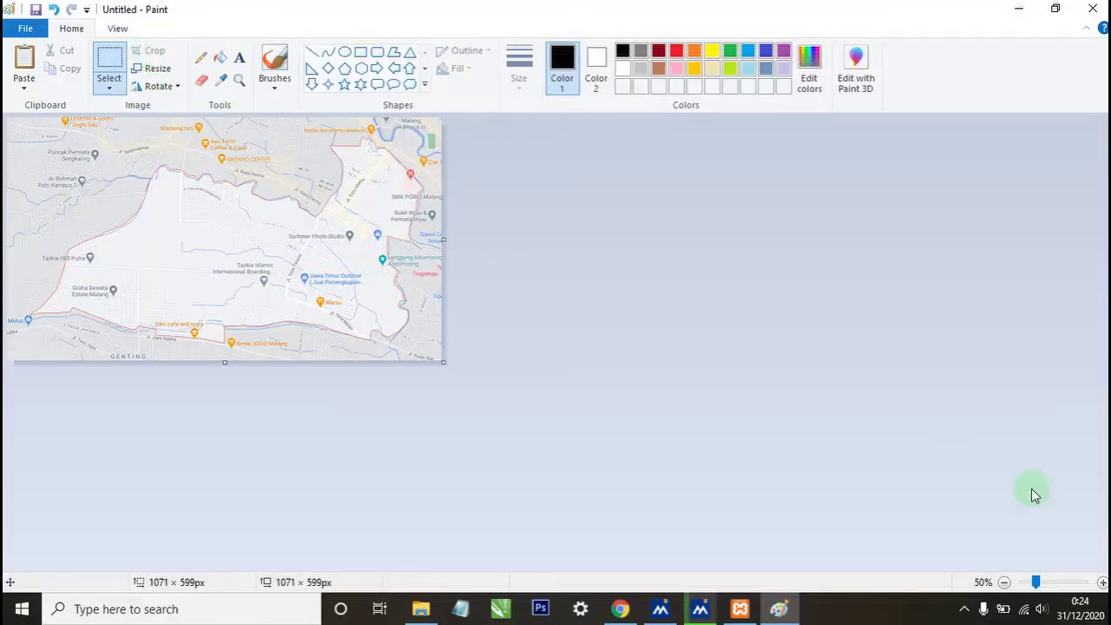
pyautogui.click(1101, 581)
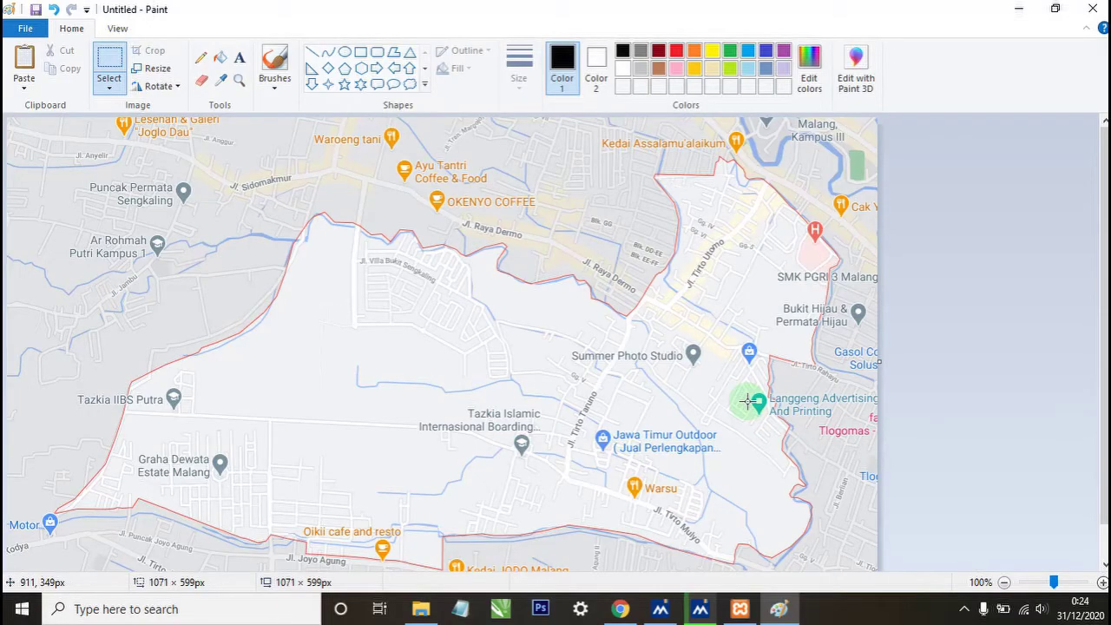
pyautogui.click(748, 400)
# Save the cropped map in Pictures as a JPEG named Peta Desa Landungsari and close Paint.
pyautogui.hotkey('ctrl', 's')
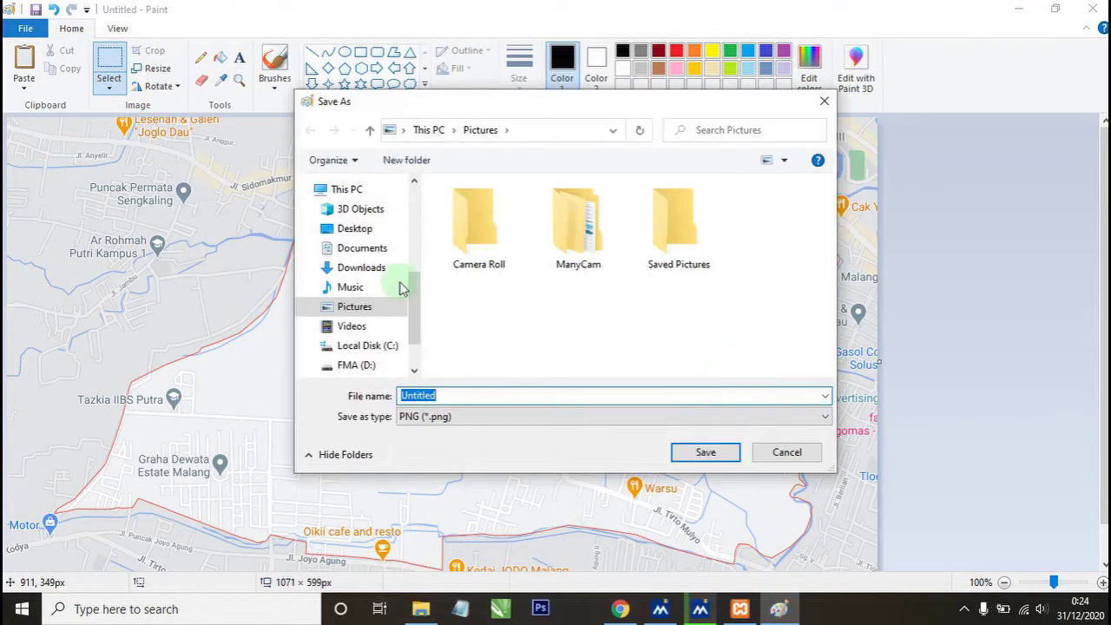
pyautogui.click(490, 417)
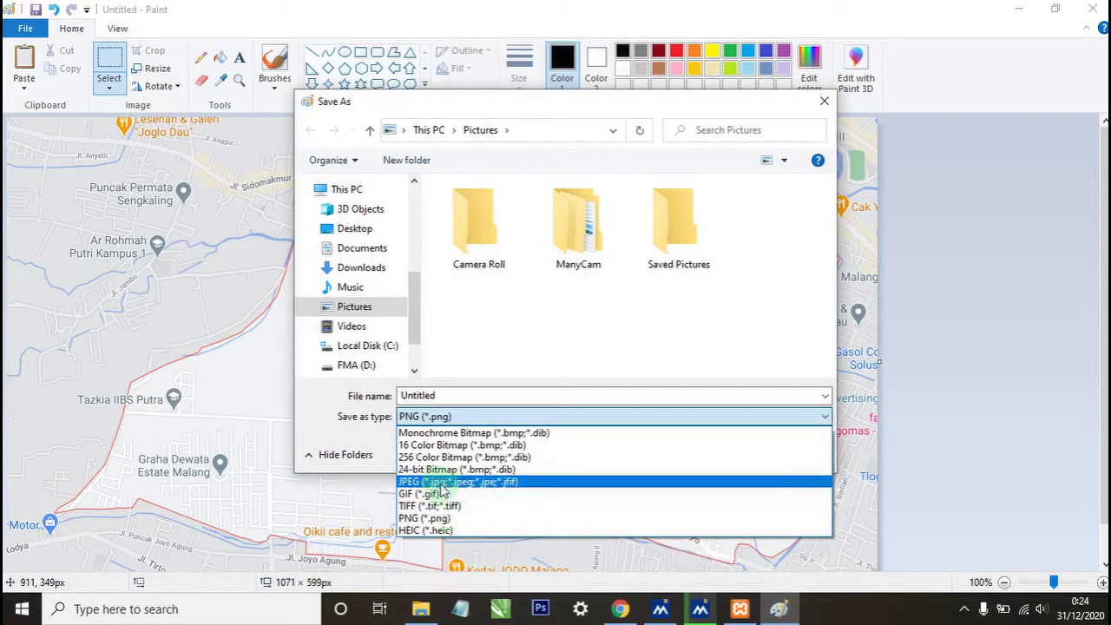
pyautogui.click(443, 481)
pyautogui.click(442, 391)
pyautogui.doubleClick(445, 391)
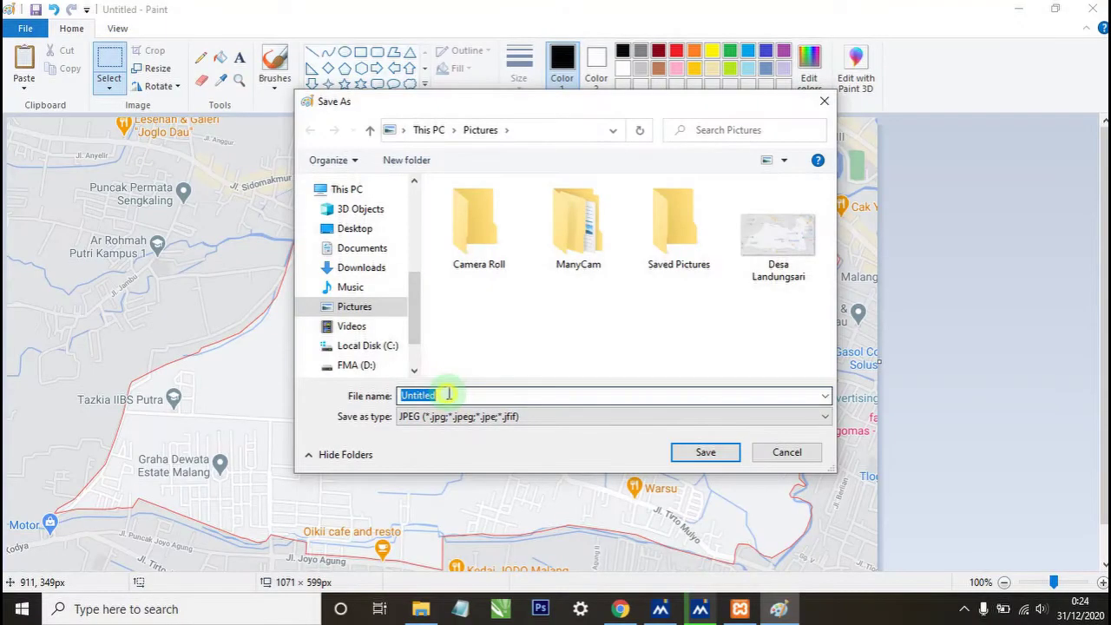
pyautogui.write('Peta Desa Landungsari')
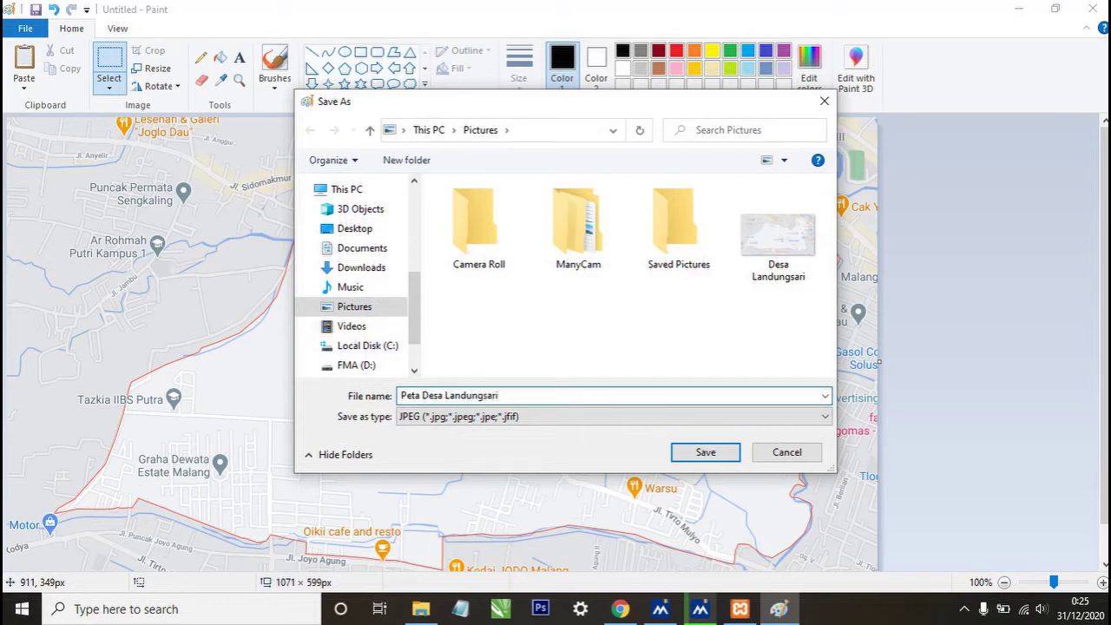
pyautogui.click(720, 457)
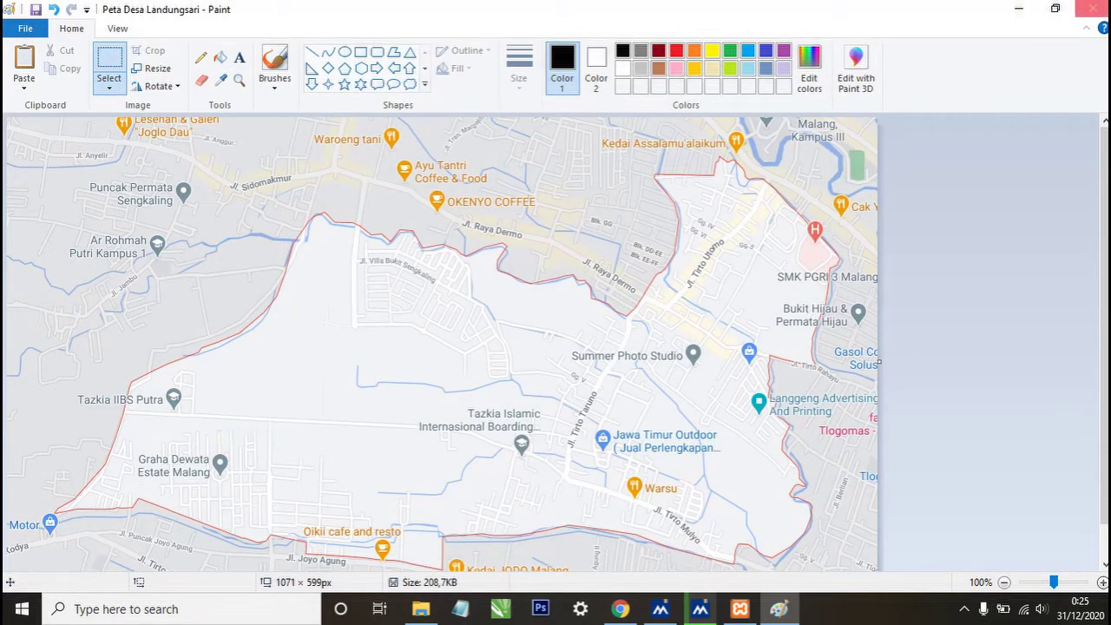
pyautogui.click(1092, 8)
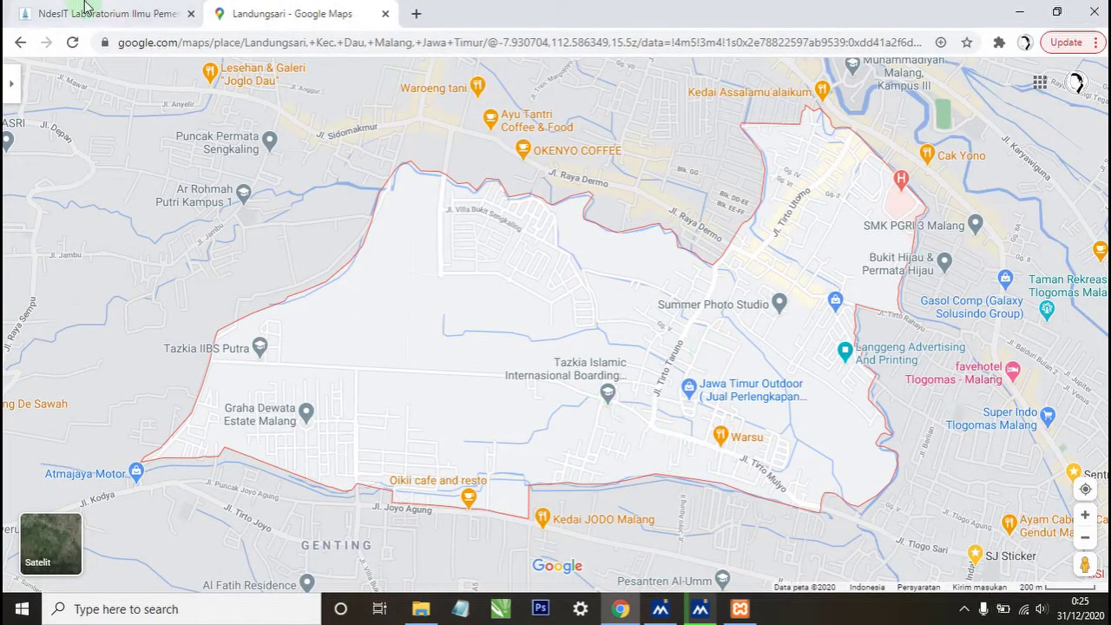
# Return to the NdesIT Peta Wilayah page and choose Peta Desa Landungsari from Pictures as the Ganti Peta file.
pyautogui.click(84, 5)
pyautogui.scroll(-3, 454, 220)
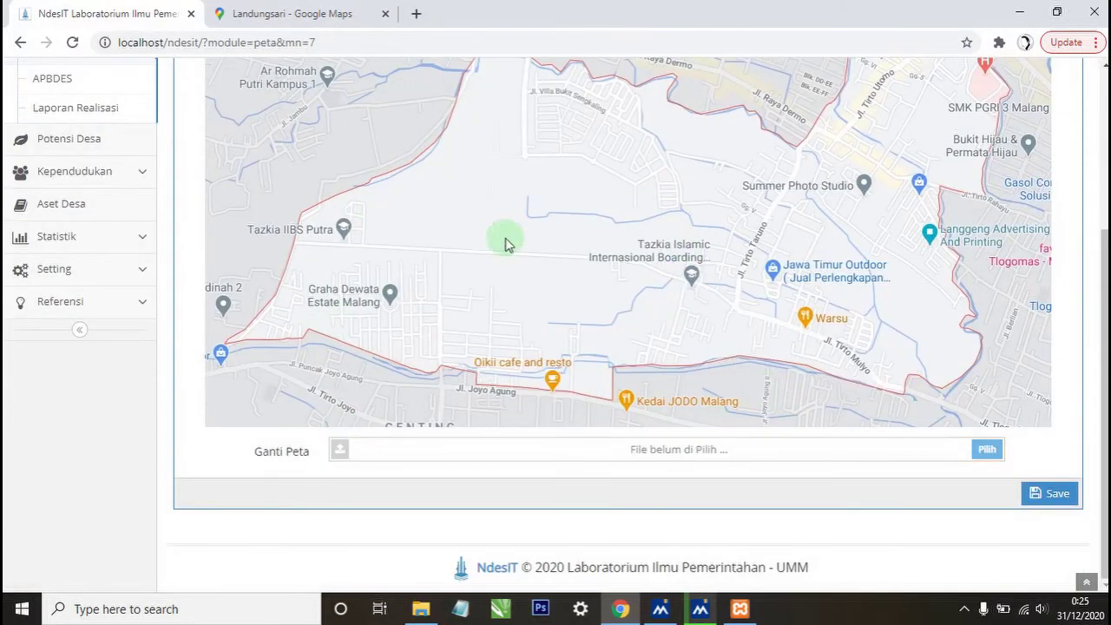
pyautogui.click(412, 449)
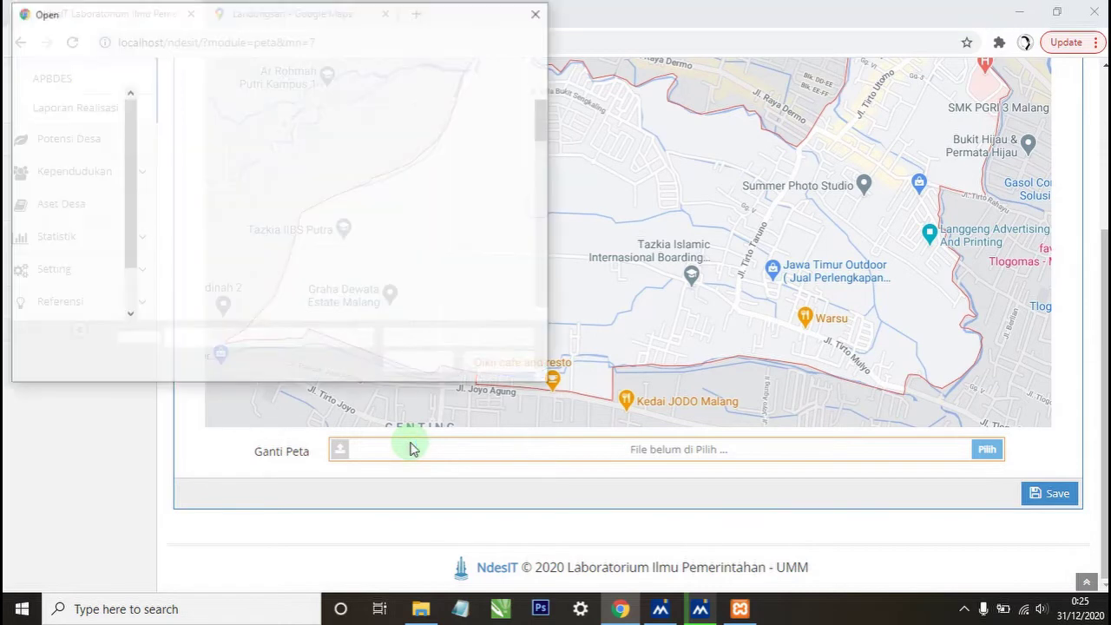
pyautogui.click(87, 220)
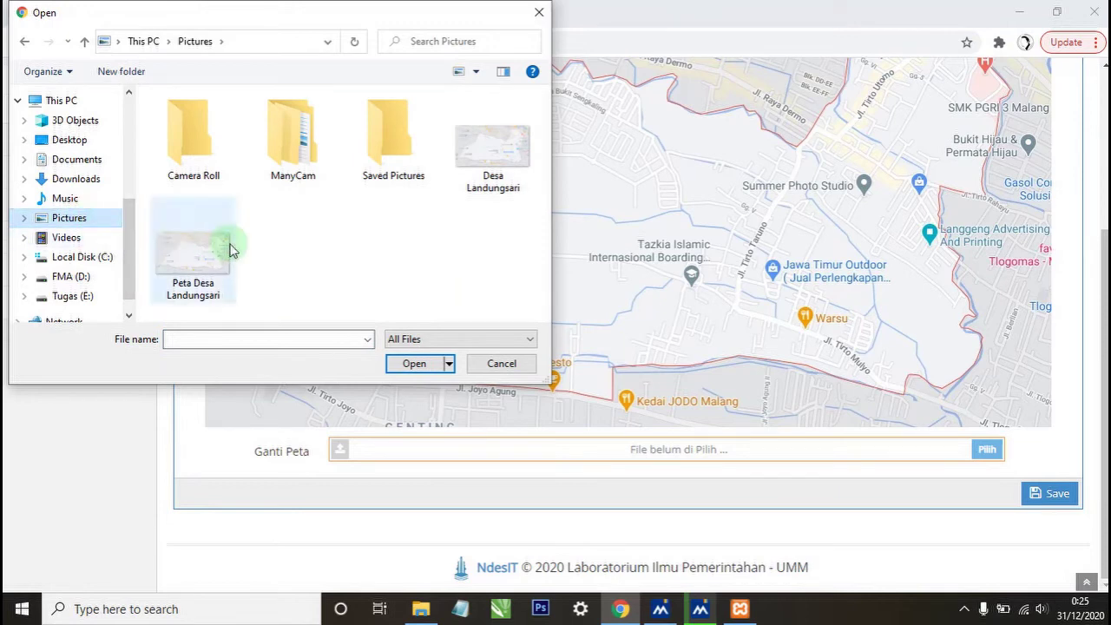
pyautogui.click(198, 259)
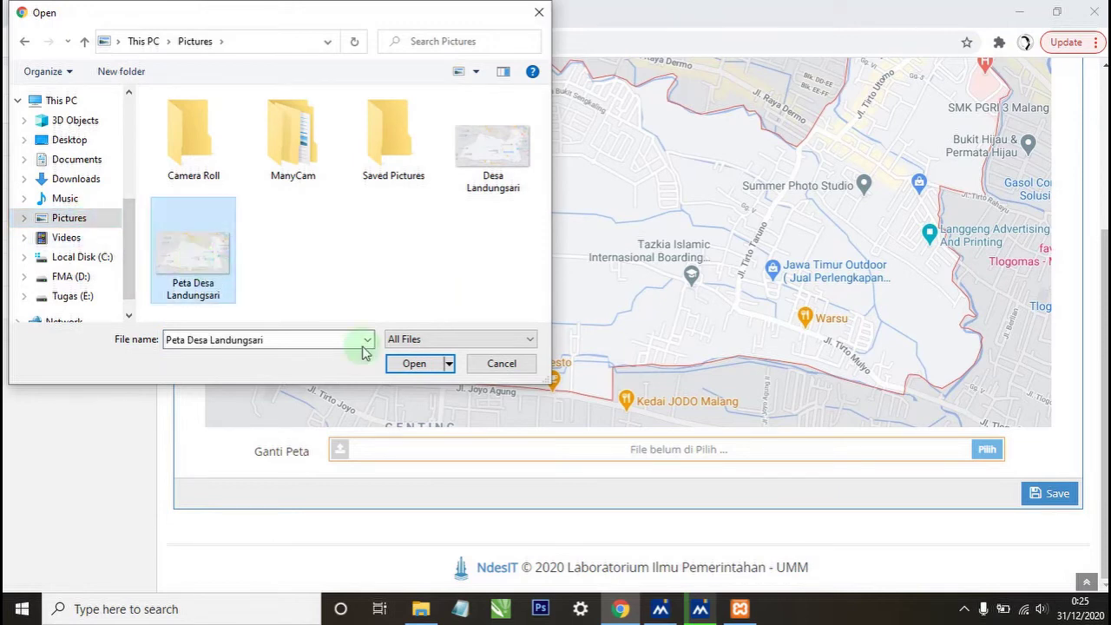
pyautogui.click(404, 365)
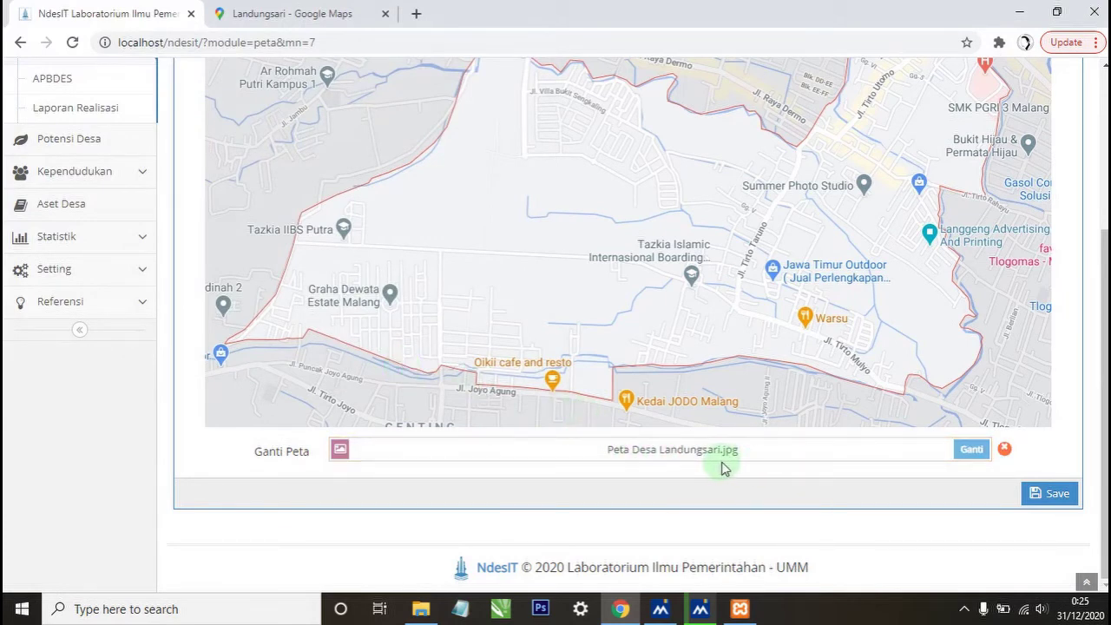
# Look over the current map and the chosen Ganti Peta file, and save the replacement village map.
pyautogui.scroll(1, 729, 469)
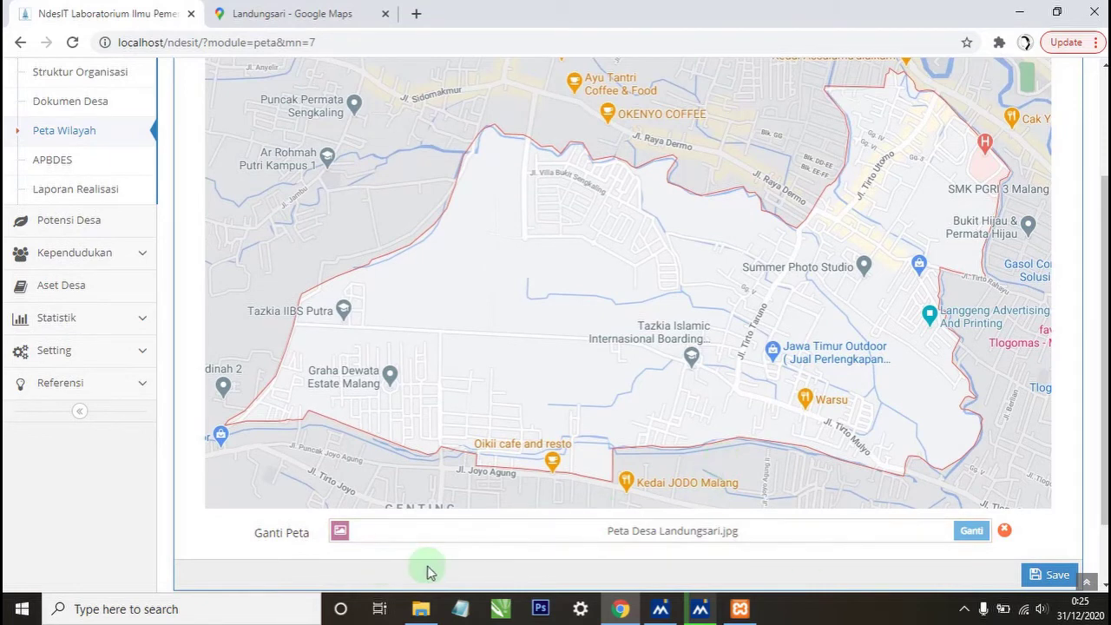
pyautogui.click(972, 532)
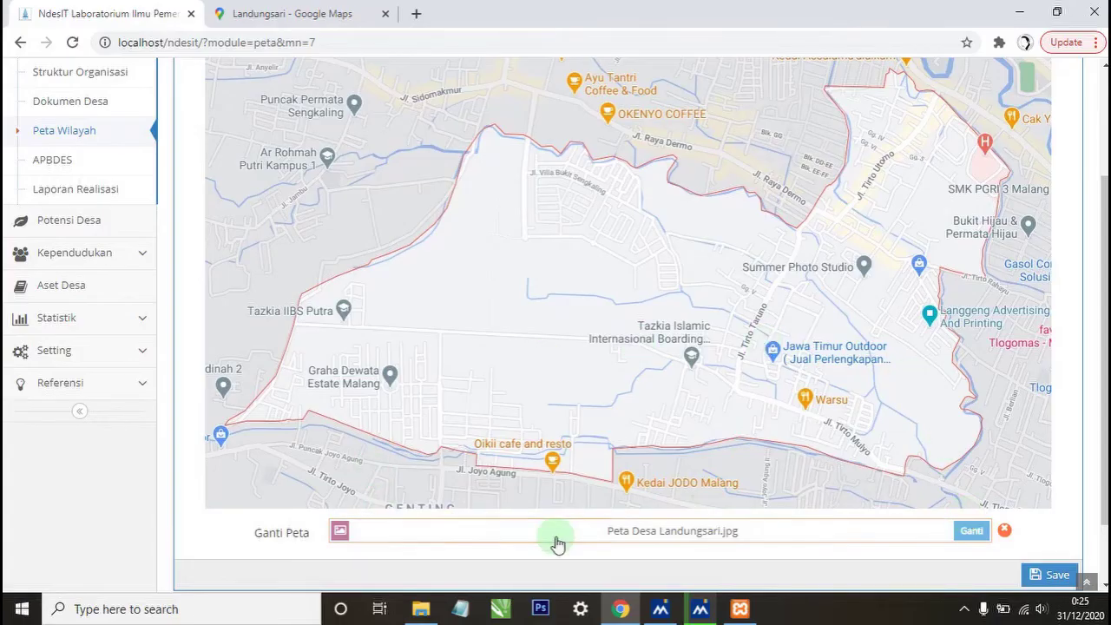
pyautogui.scroll(-1, 866, 484)
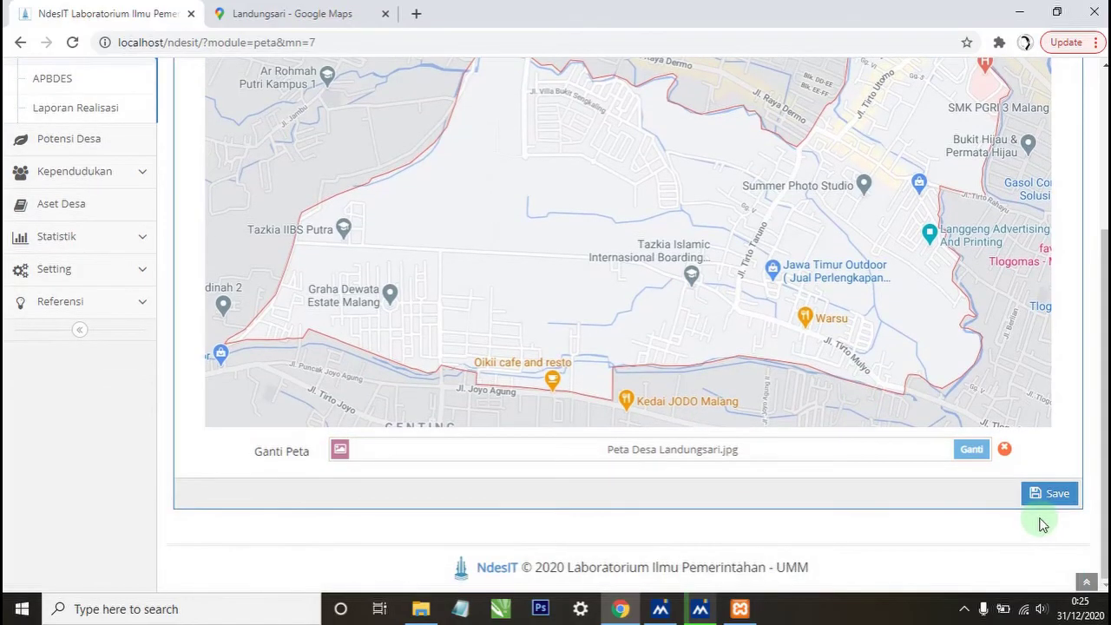
pyautogui.scroll(3, 559, 356)
pyautogui.scroll(-2, 496, 342)
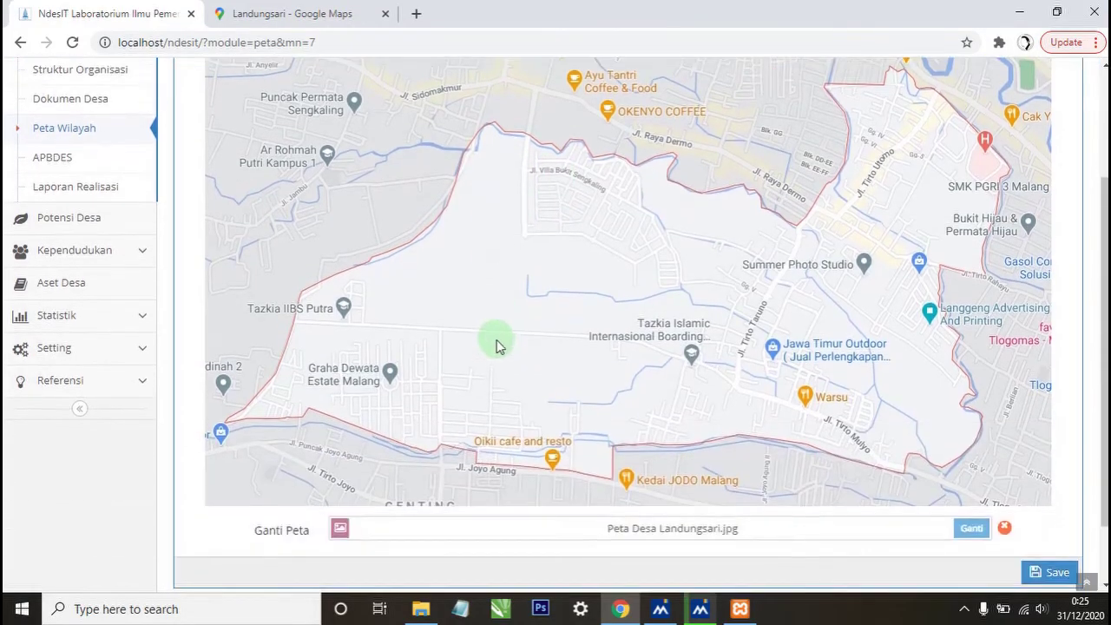
pyautogui.click(1040, 575)
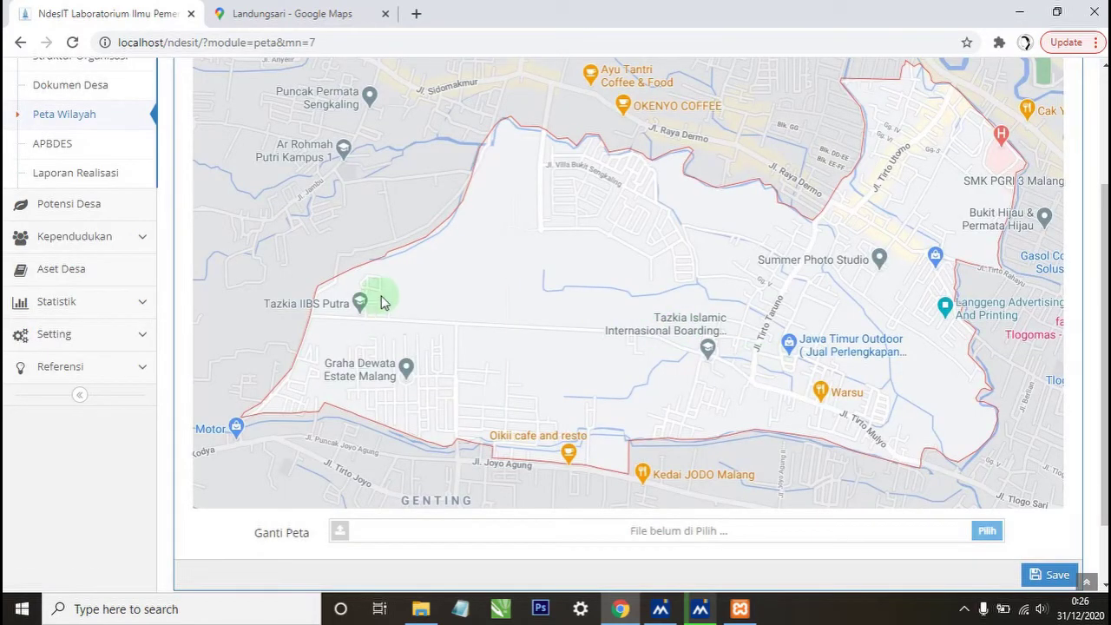
# On the APBDES page, fill in a document upload titled APBDes Desa Landungsari Tahun 2015 and close the form without saving.
pyautogui.click(104, 141)
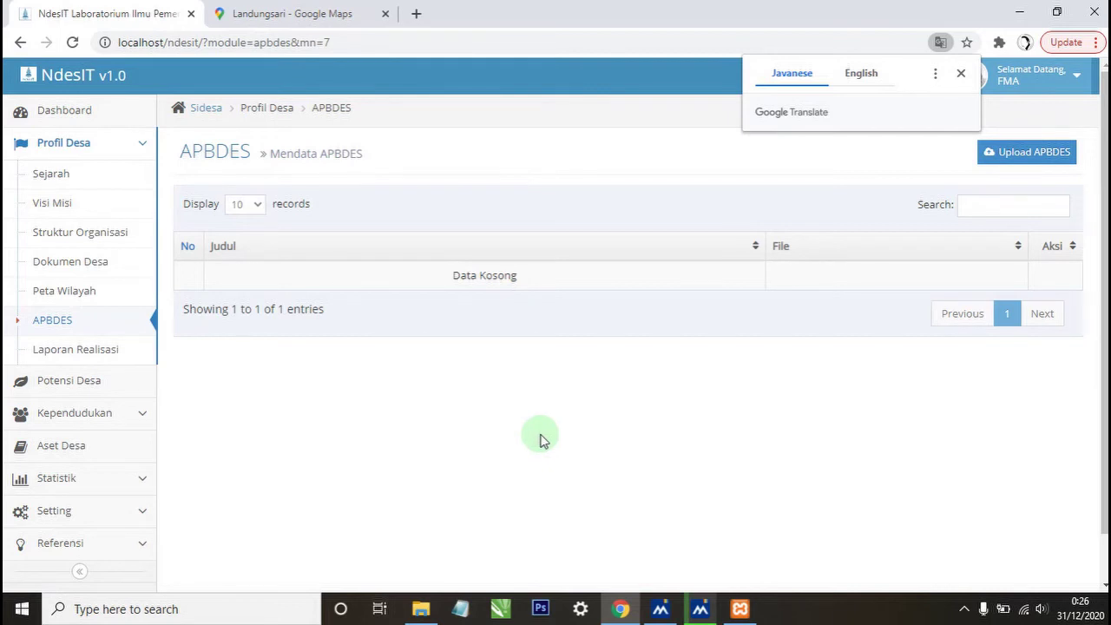
pyautogui.click(961, 74)
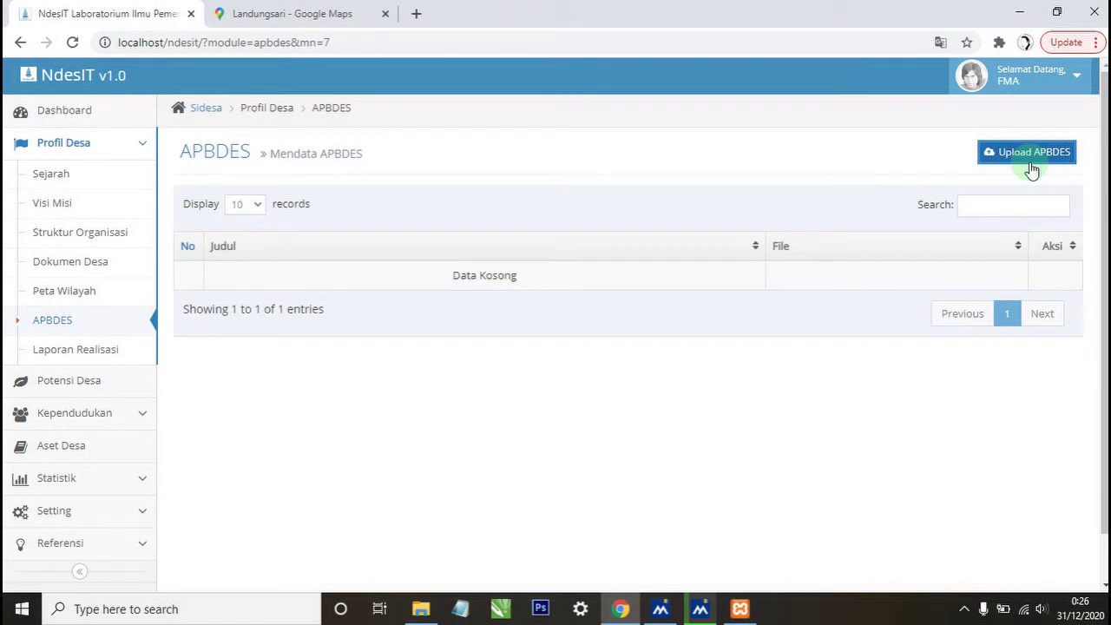
pyautogui.click(1031, 170)
pyautogui.click(462, 259)
pyautogui.write('AP')
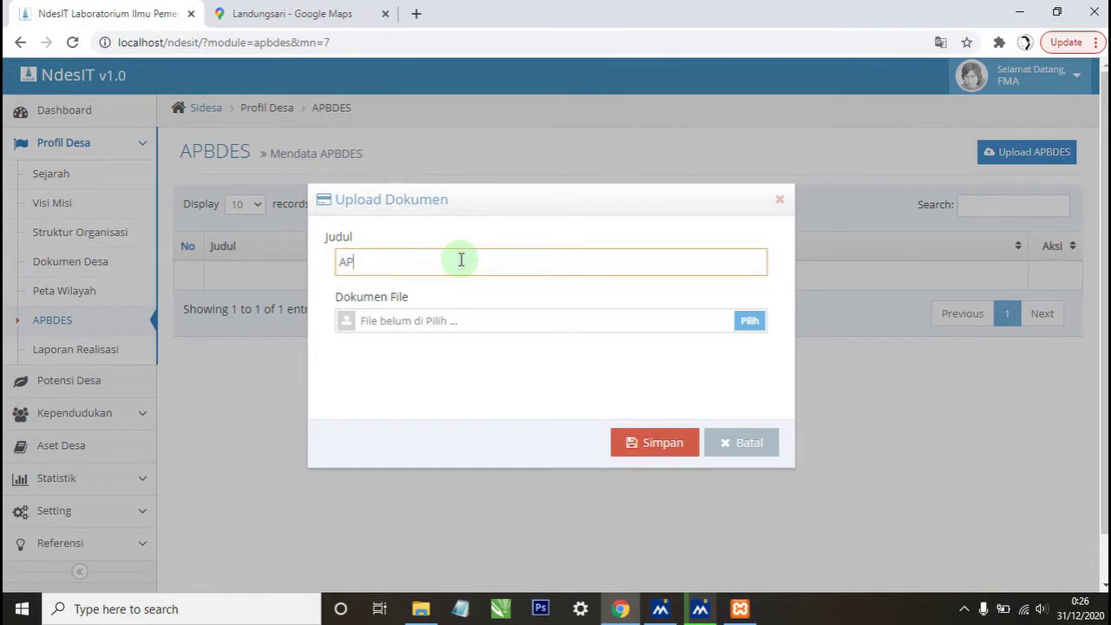
pyautogui.write('BDes Desa Landungsar')
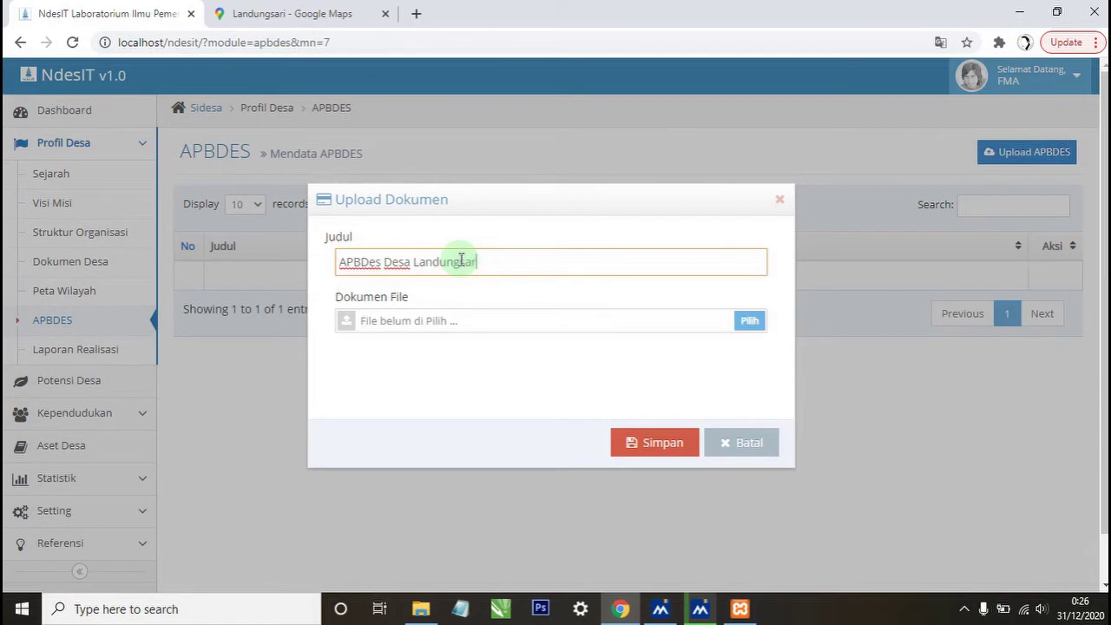
pyautogui.write('i Tahun 2015')
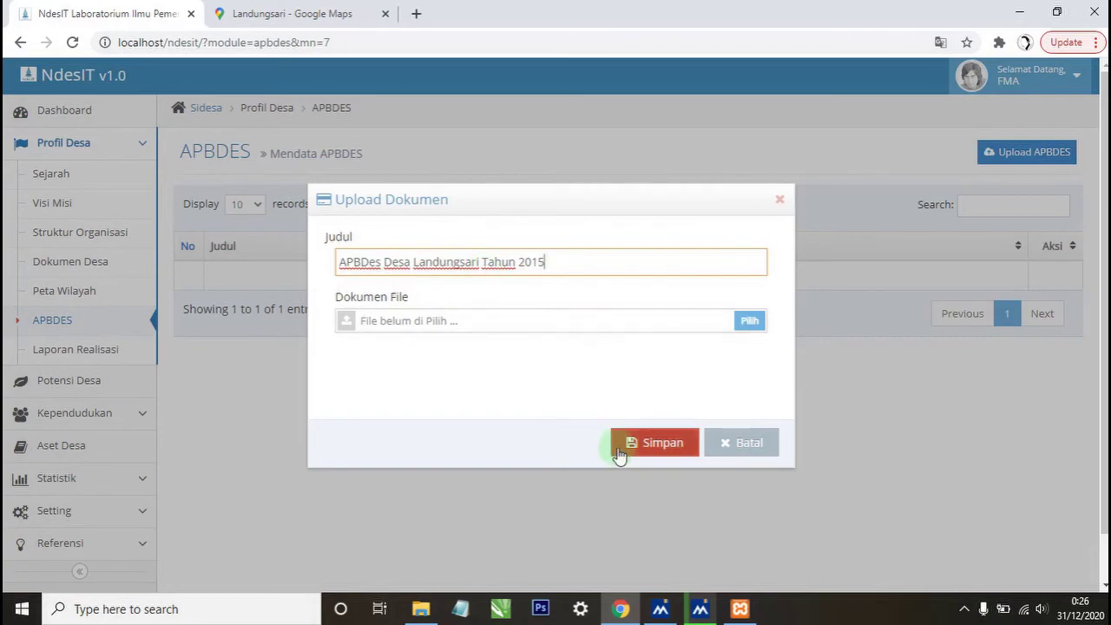
pyautogui.click(347, 326)
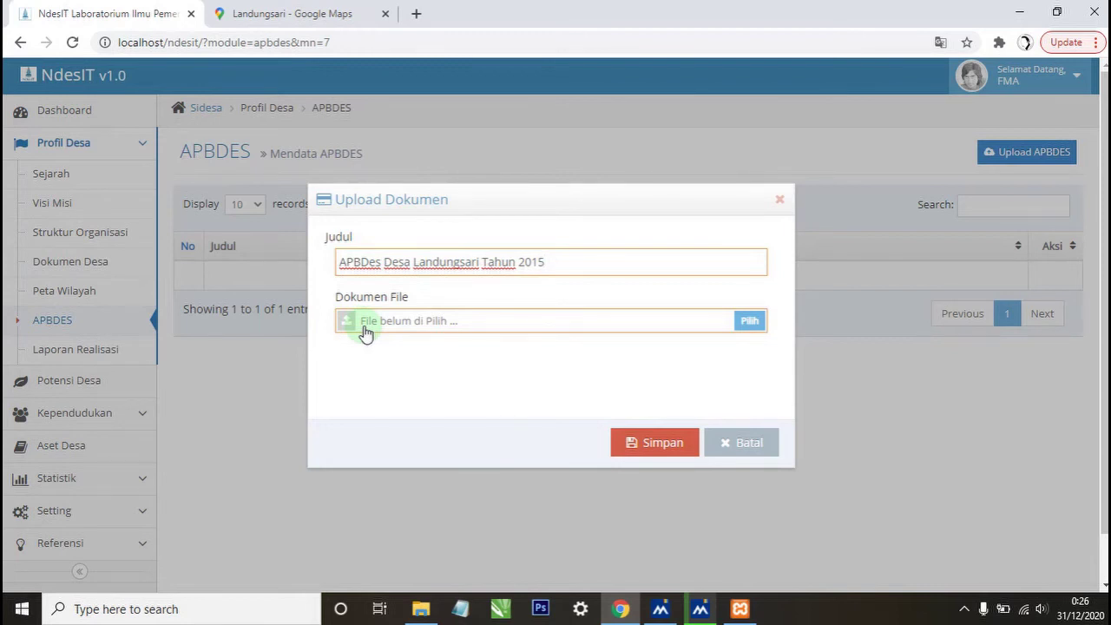
pyautogui.click(779, 200)
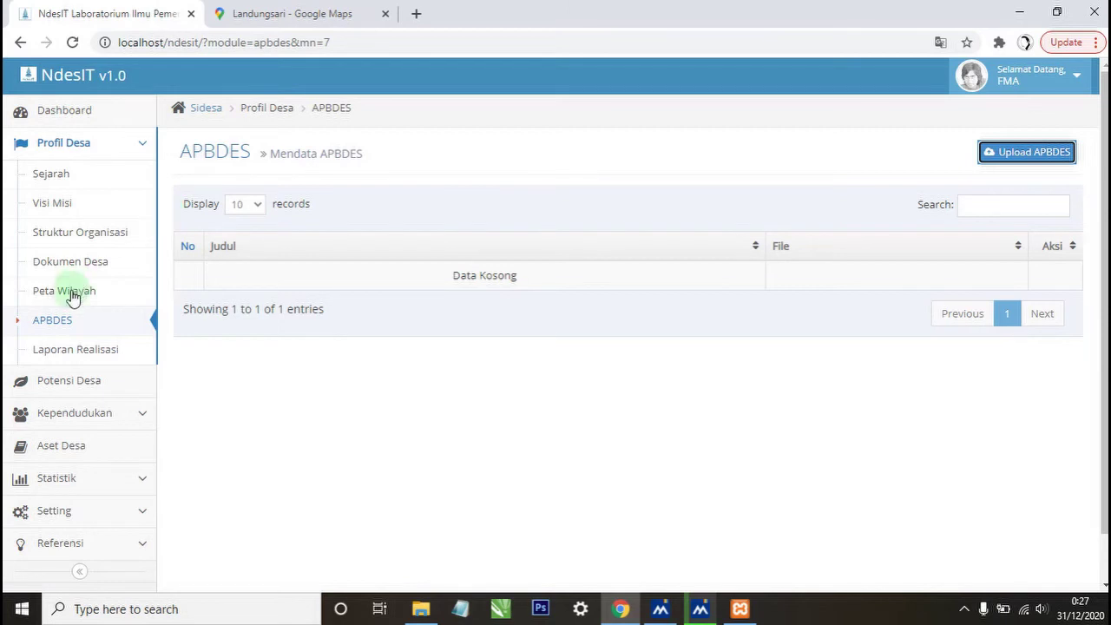
# Delete the Realisasi APBDes Landungsari Tahun 2015 entry from the Laporan Realisasi list.
pyautogui.click(45, 360)
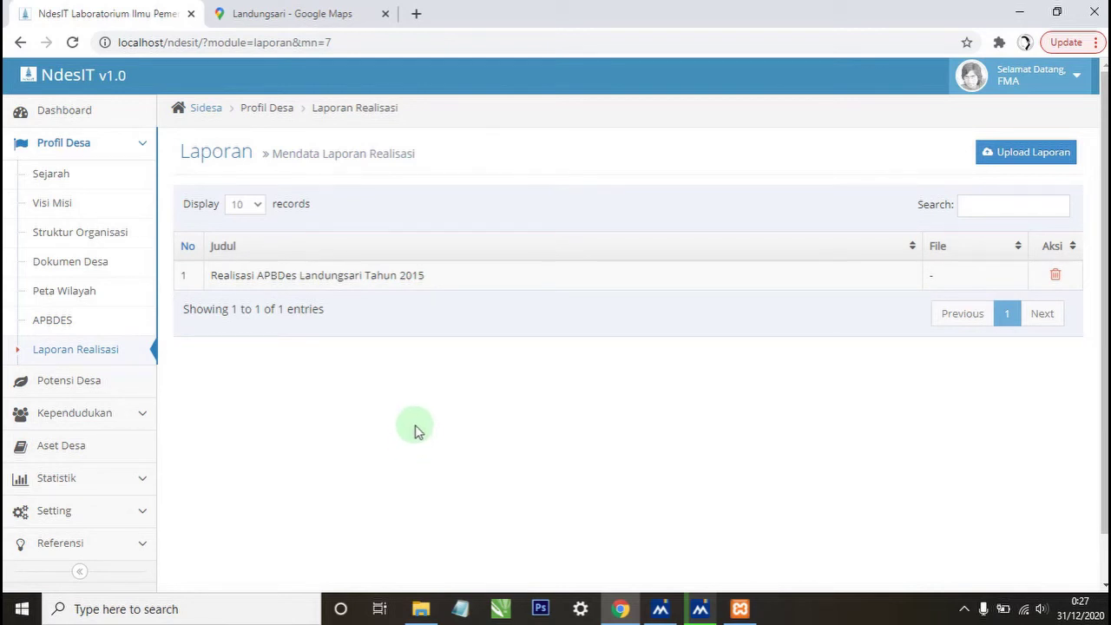
pyautogui.click(1056, 278)
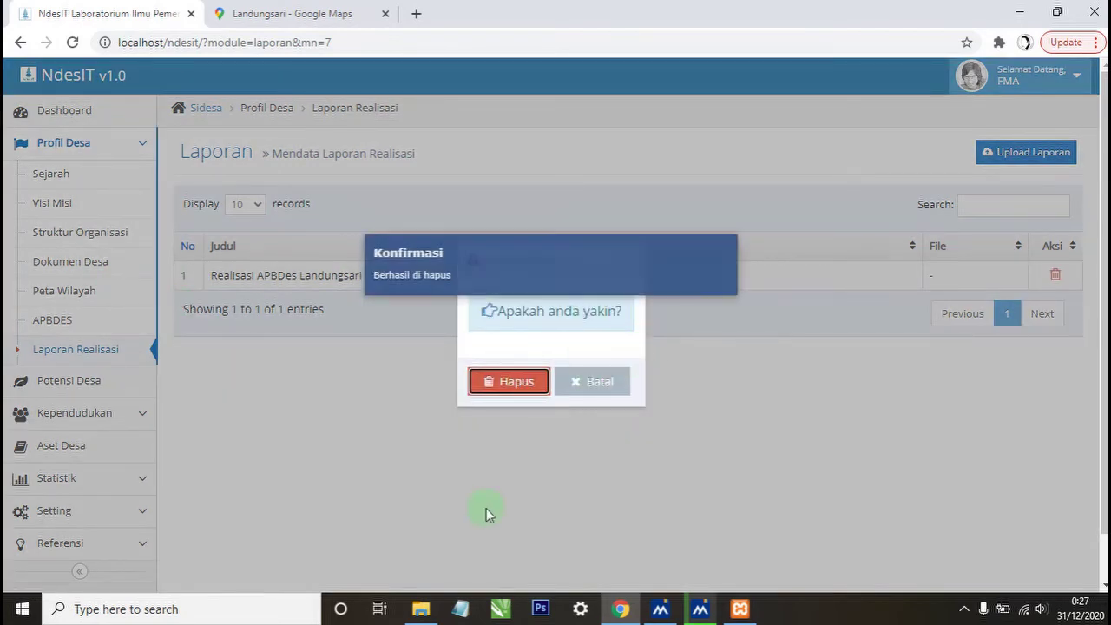
pyautogui.click(508, 391)
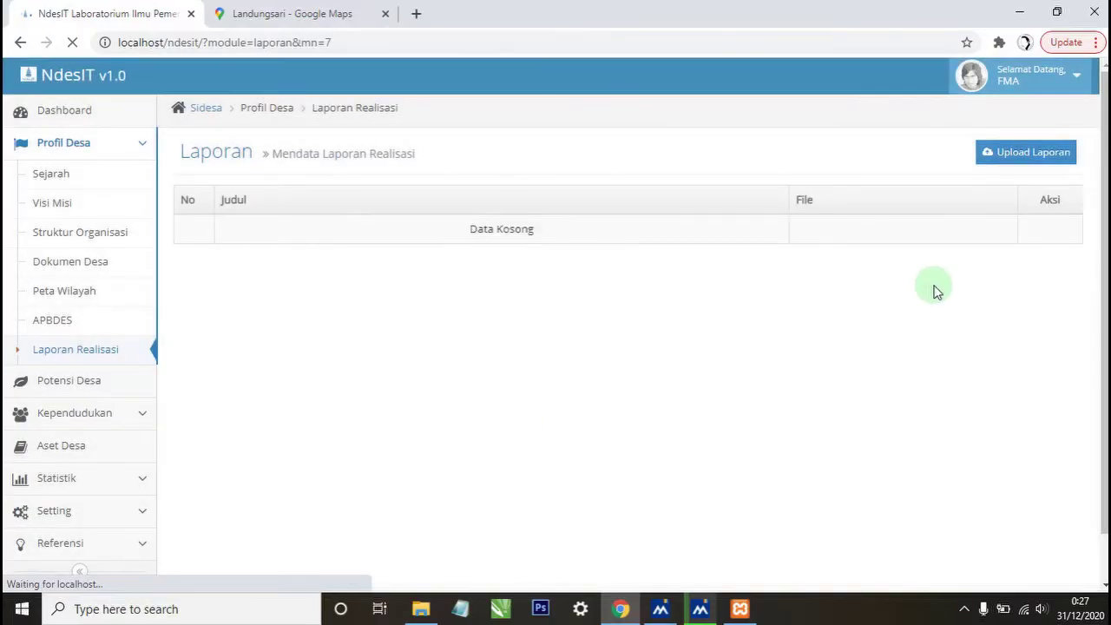
# Add a Laporan Realisasi entry titled Realisasi APBDes Desa Landungsari Tahun 2015 without a file and save it.
pyautogui.click(1020, 165)
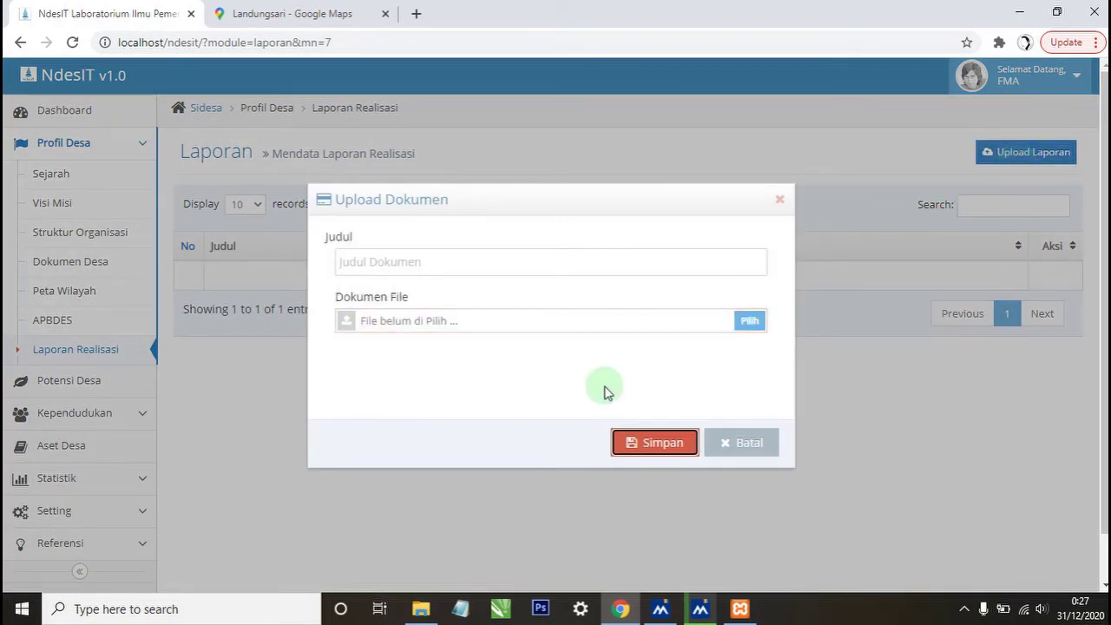
pyautogui.click(450, 262)
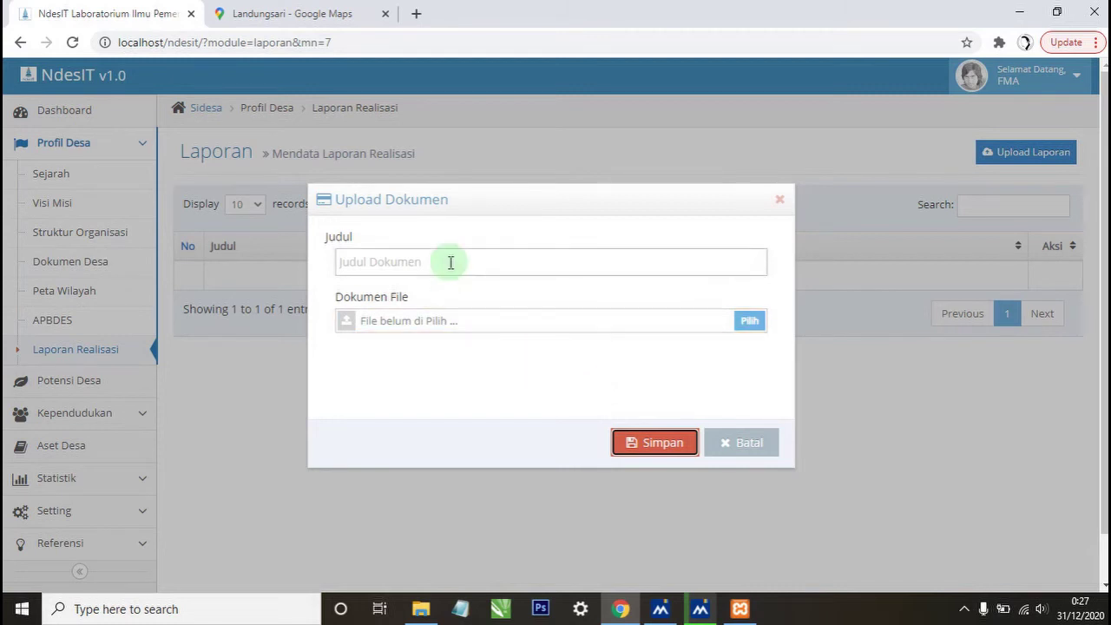
pyautogui.click(450, 262)
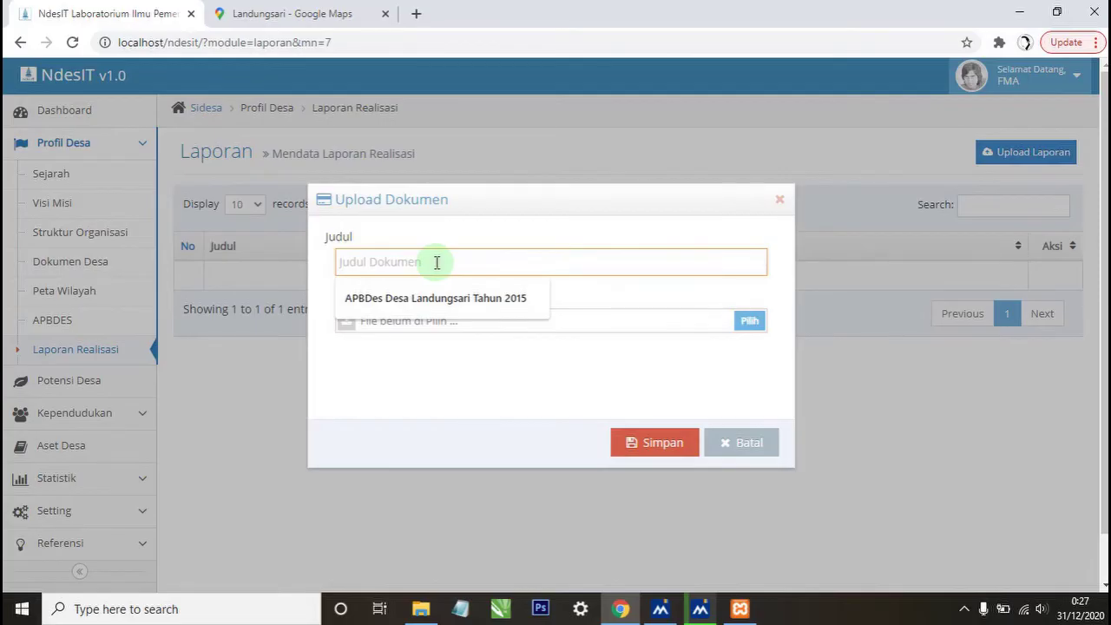
pyautogui.click(437, 297)
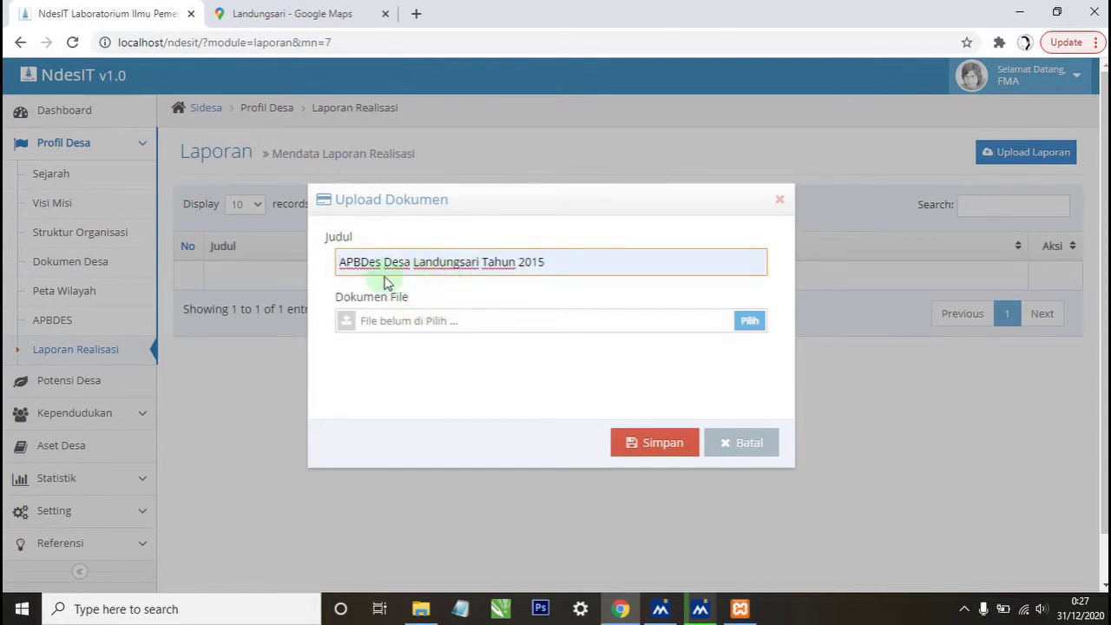
pyautogui.click(339, 262)
pyautogui.write('Realisasi')
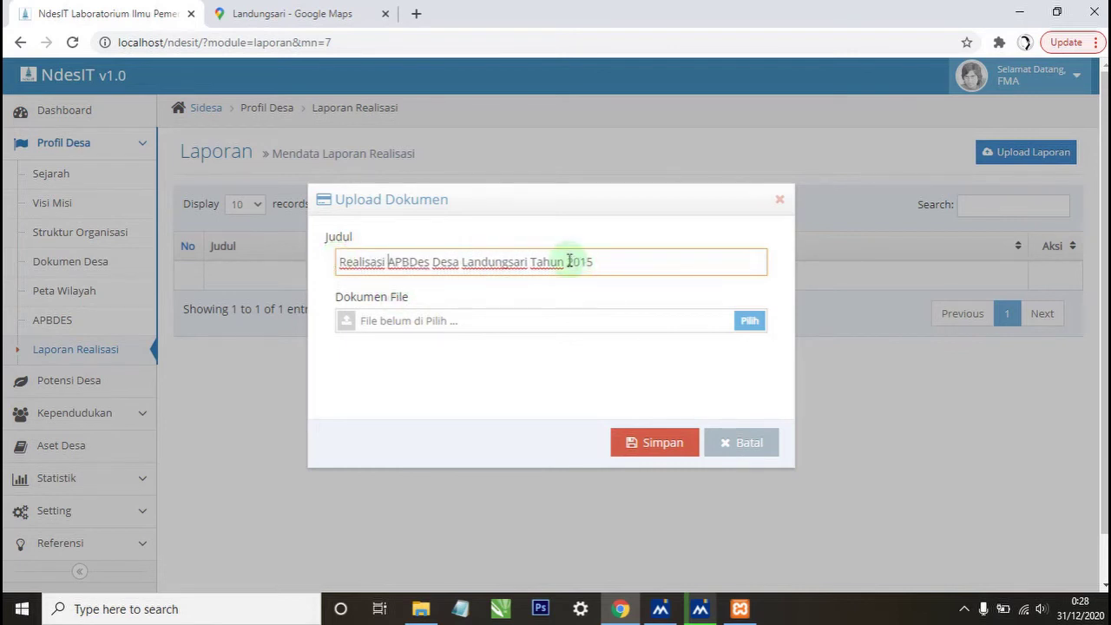
pyautogui.click(665, 441)
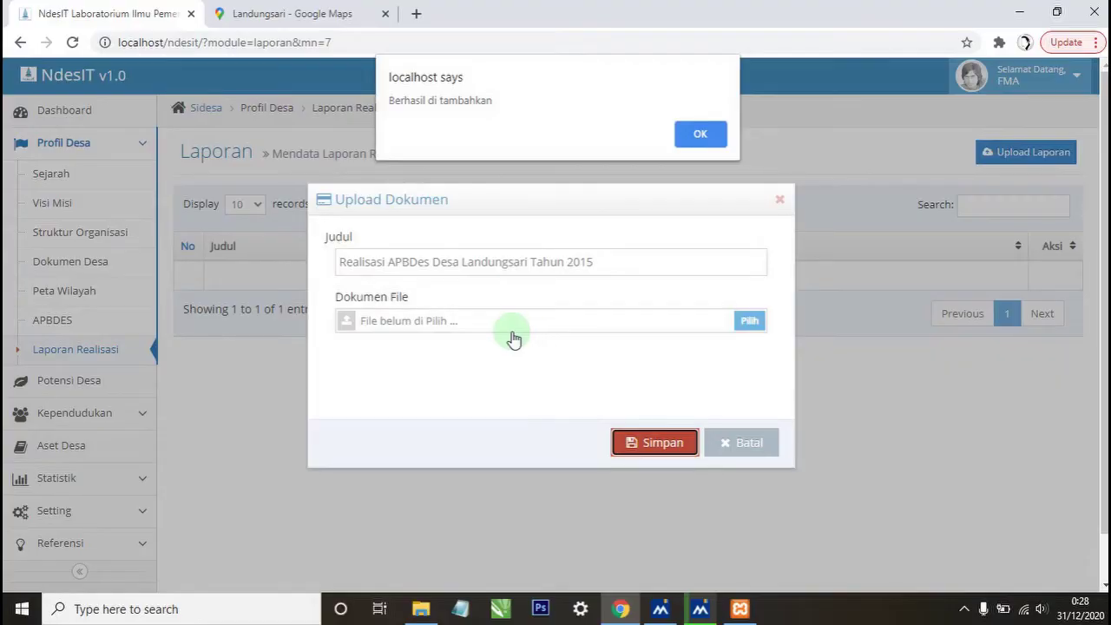
pyautogui.click(703, 133)
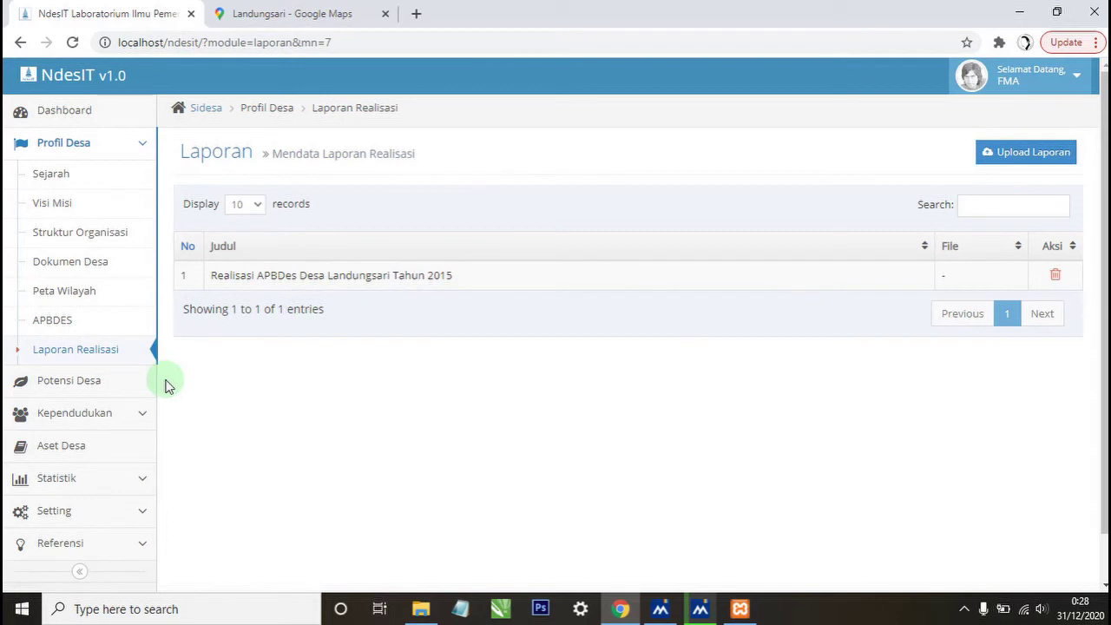
# Delete the Pasir Sungai, Tambang Batubara and Tambang Pasir entries from the Potensi Desa list.
pyautogui.click(118, 387)
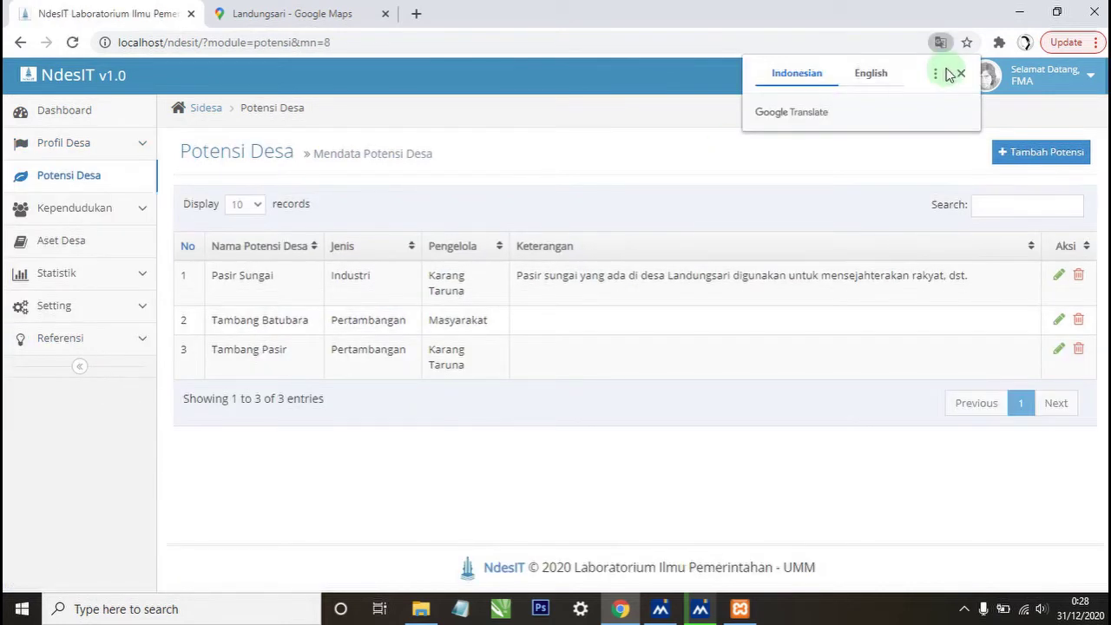
pyautogui.click(958, 74)
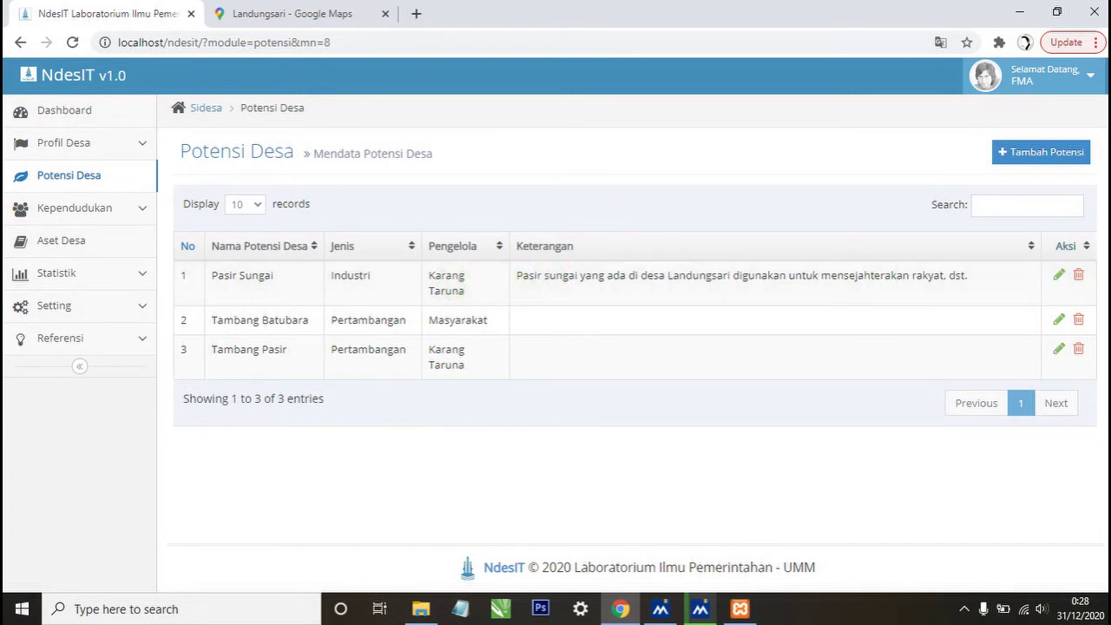
pyautogui.click(1079, 275)
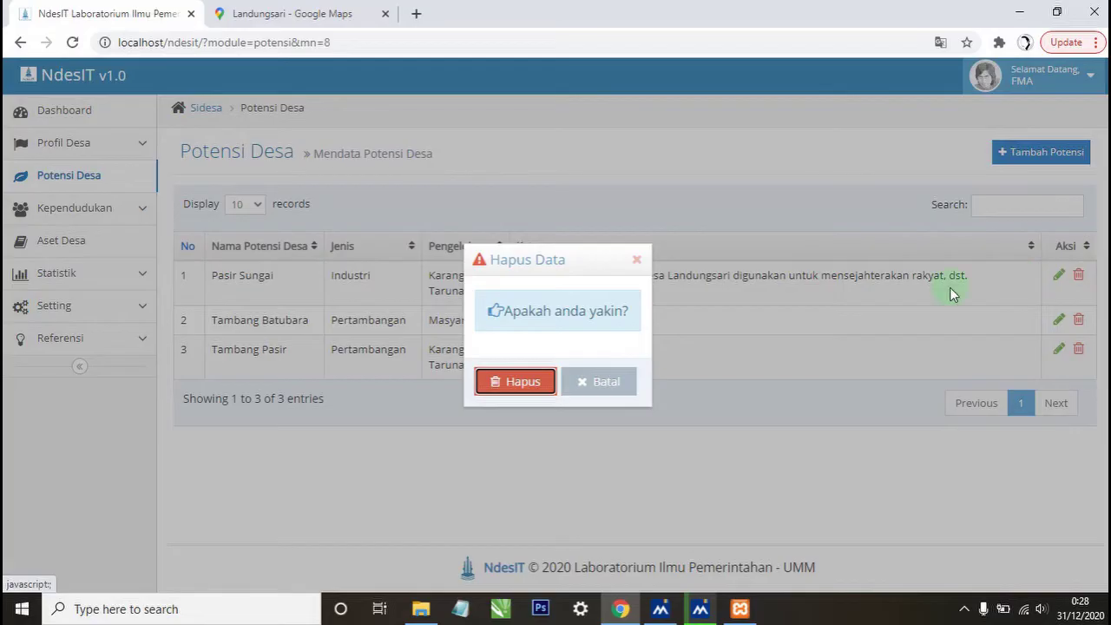
pyautogui.click(511, 386)
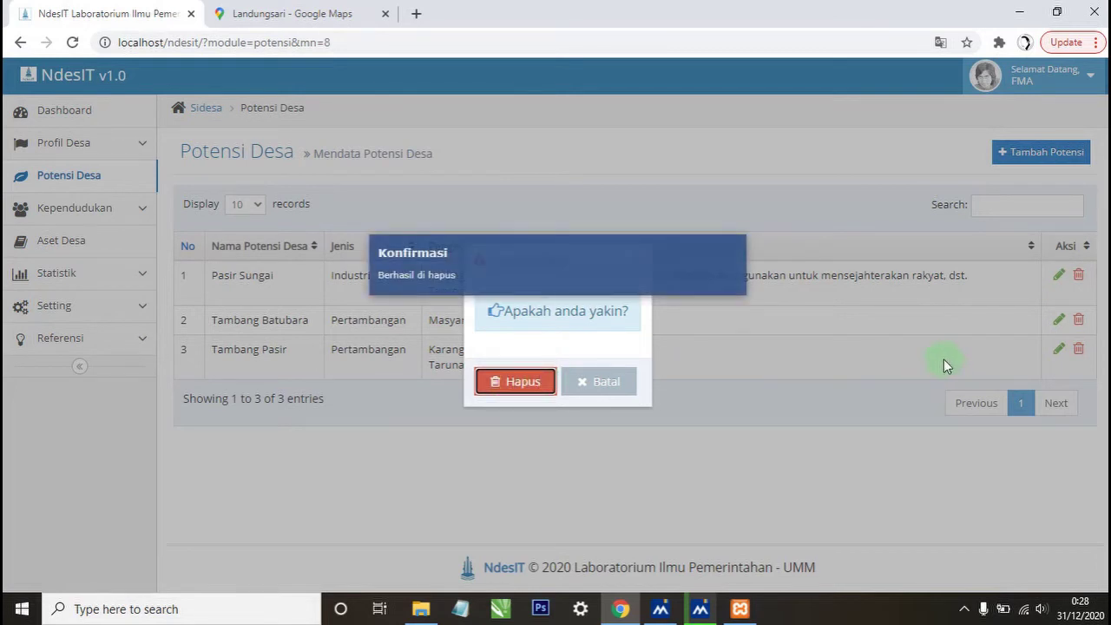
pyautogui.click(512, 383)
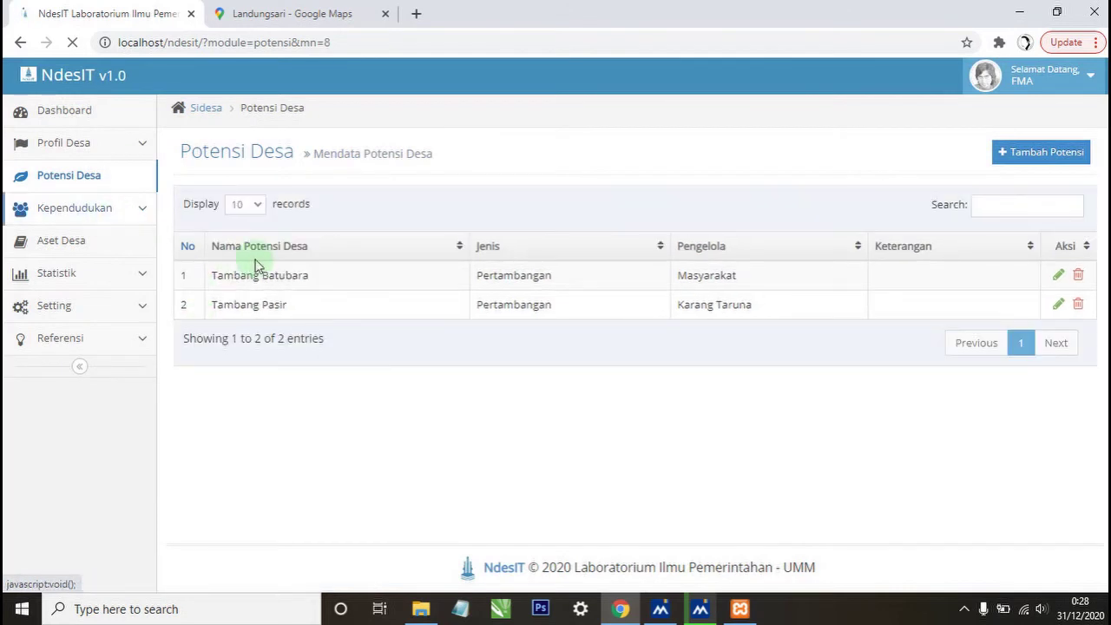
pyautogui.click(1078, 276)
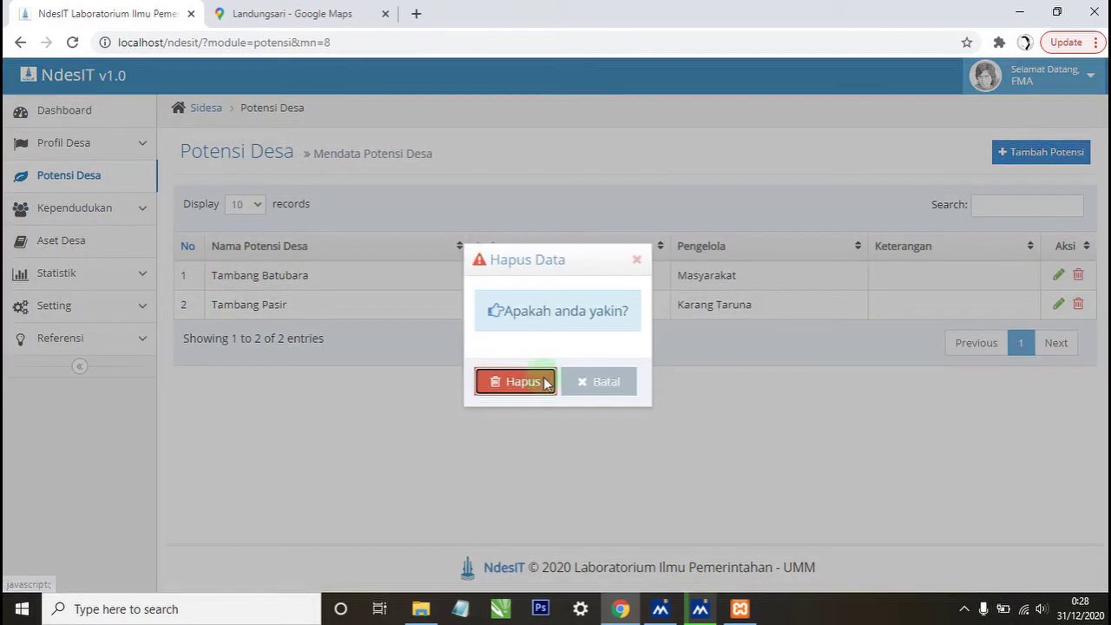
pyautogui.click(490, 381)
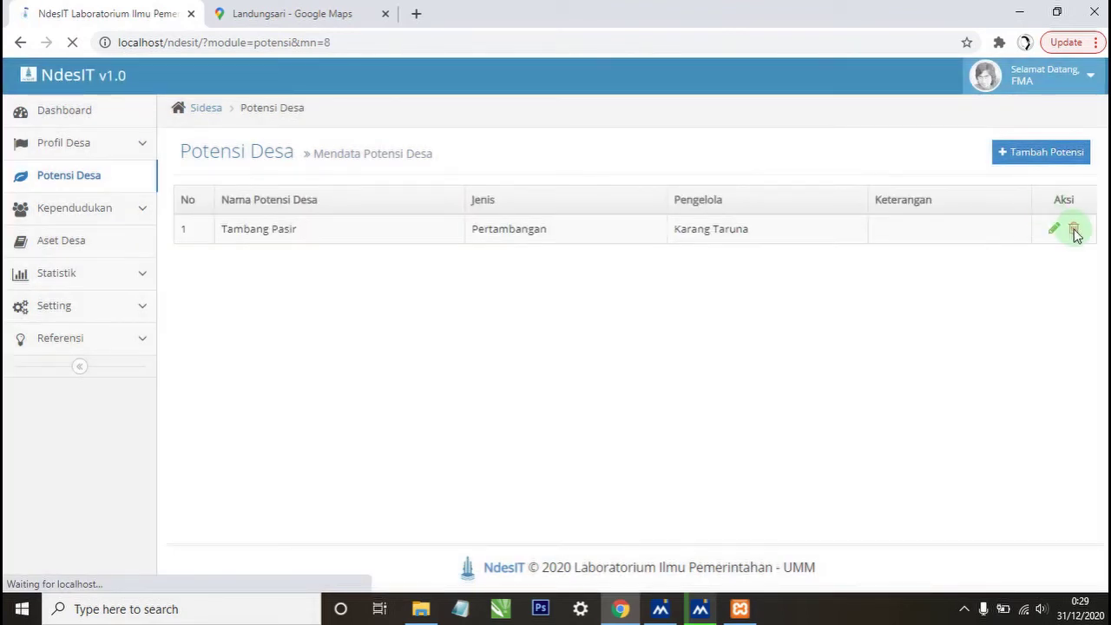
pyautogui.click(1079, 275)
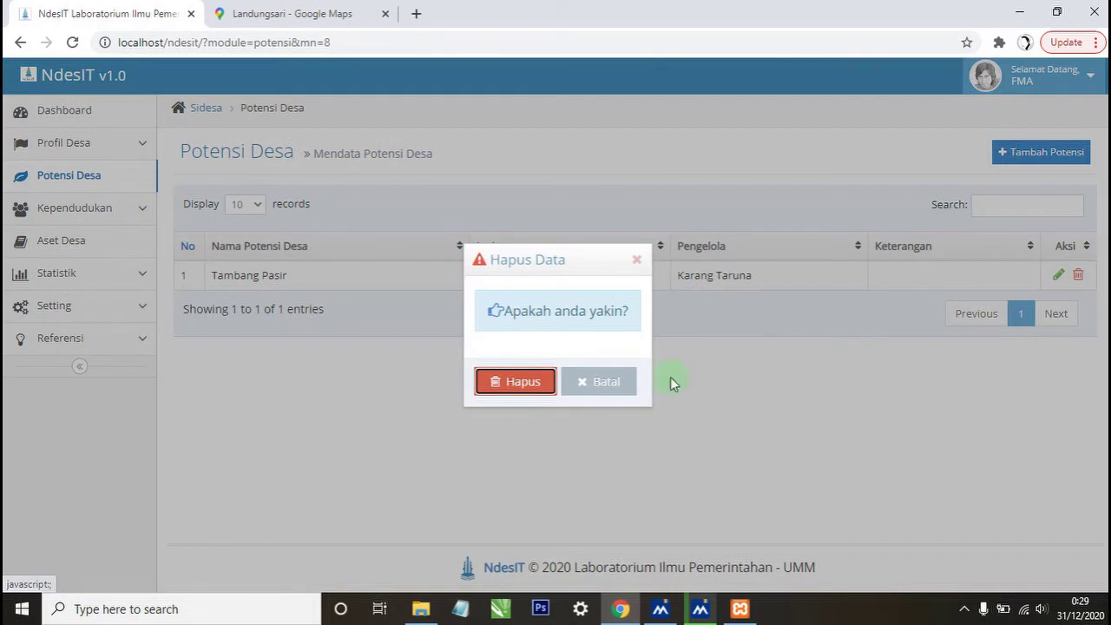
pyautogui.click(518, 387)
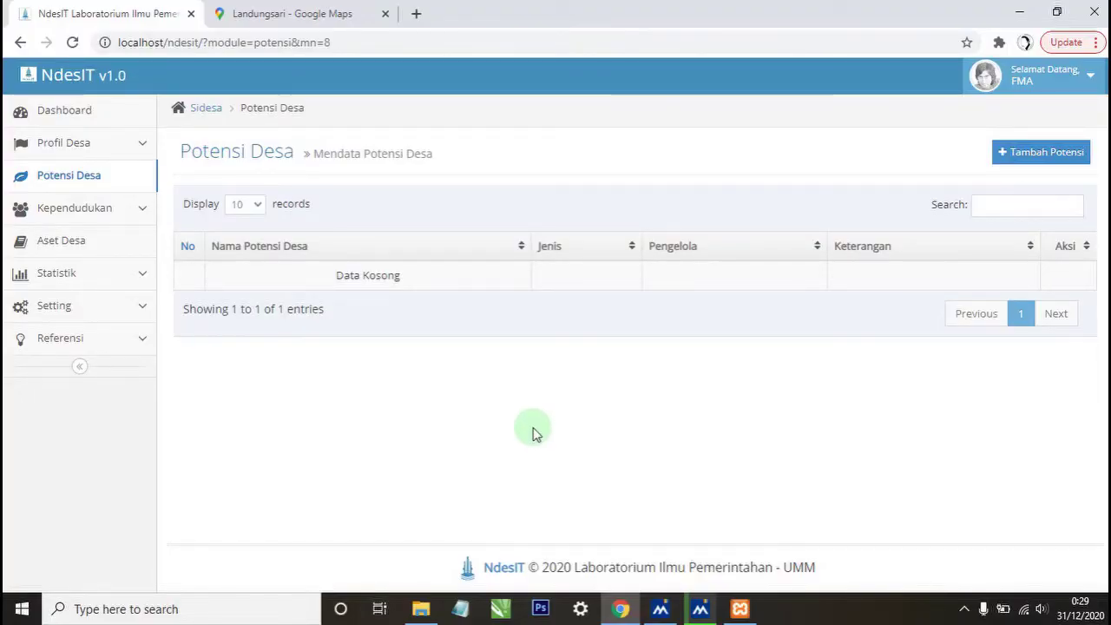
# Start a new Potensi Desa entry named Pasir Sungai with Jenis Pertambangan and Pengelola Karang Taruna.
pyautogui.click(1011, 154)
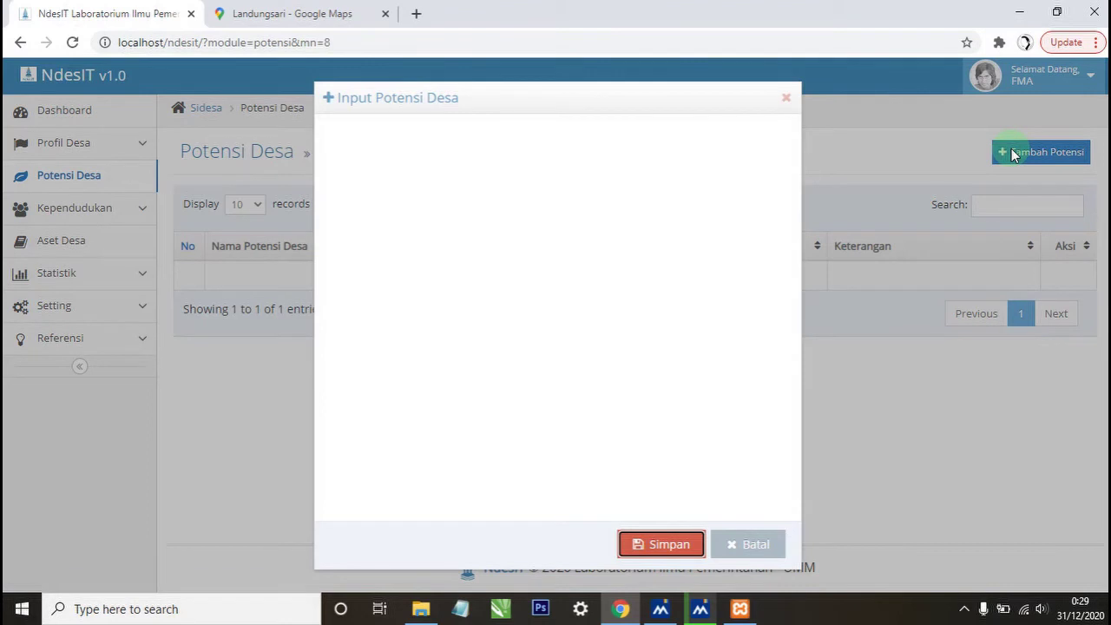
pyautogui.click(429, 158)
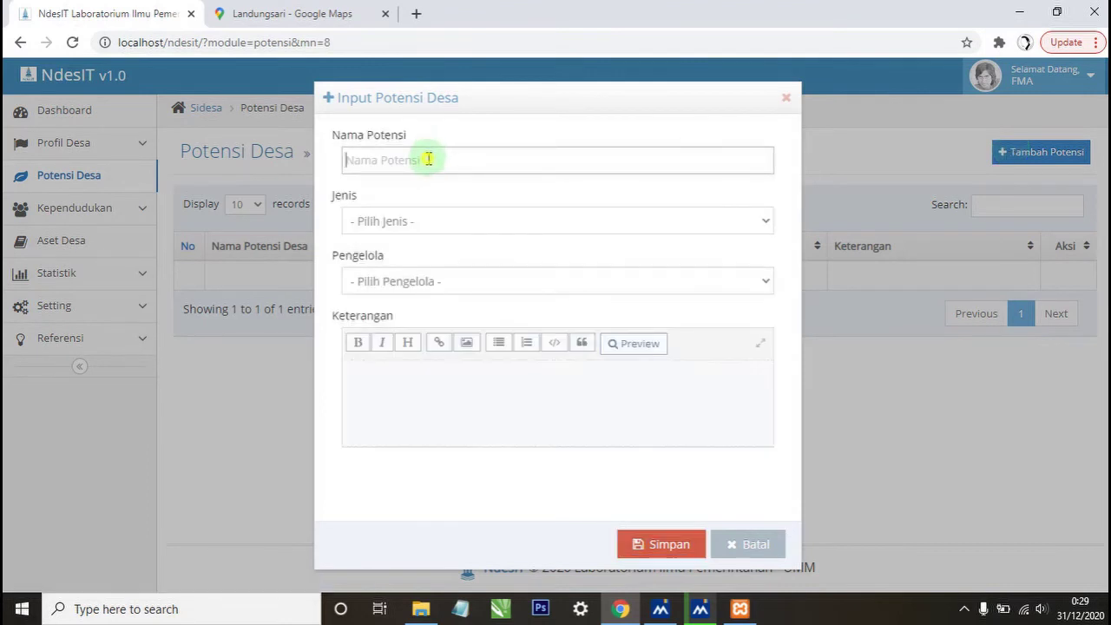
pyautogui.write('Pasir Sungai')
pyautogui.click(388, 225)
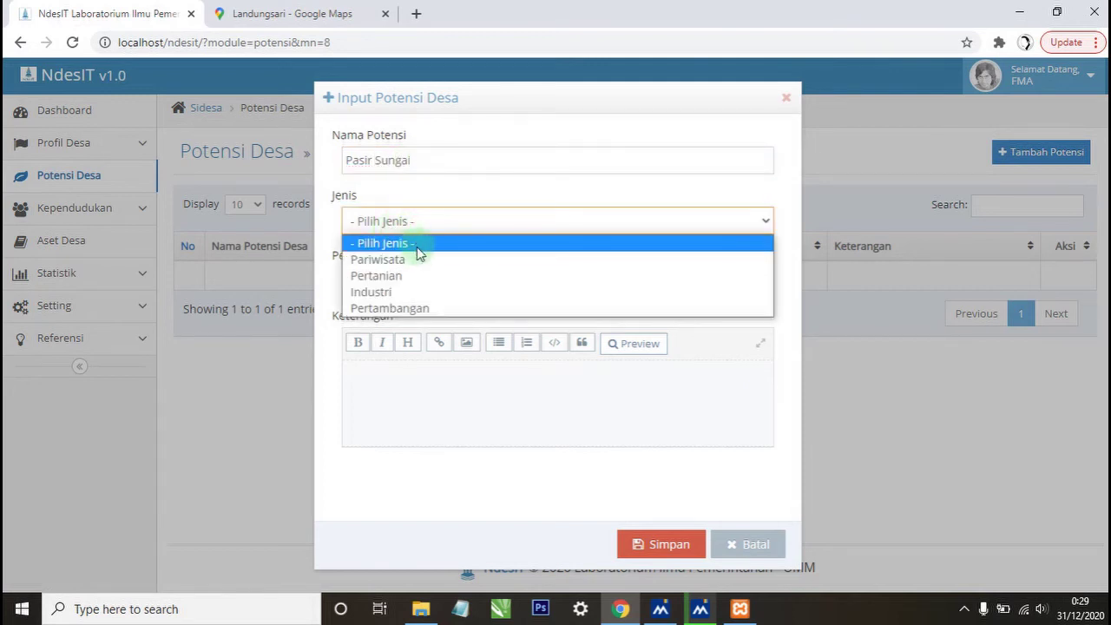
pyautogui.click(405, 308)
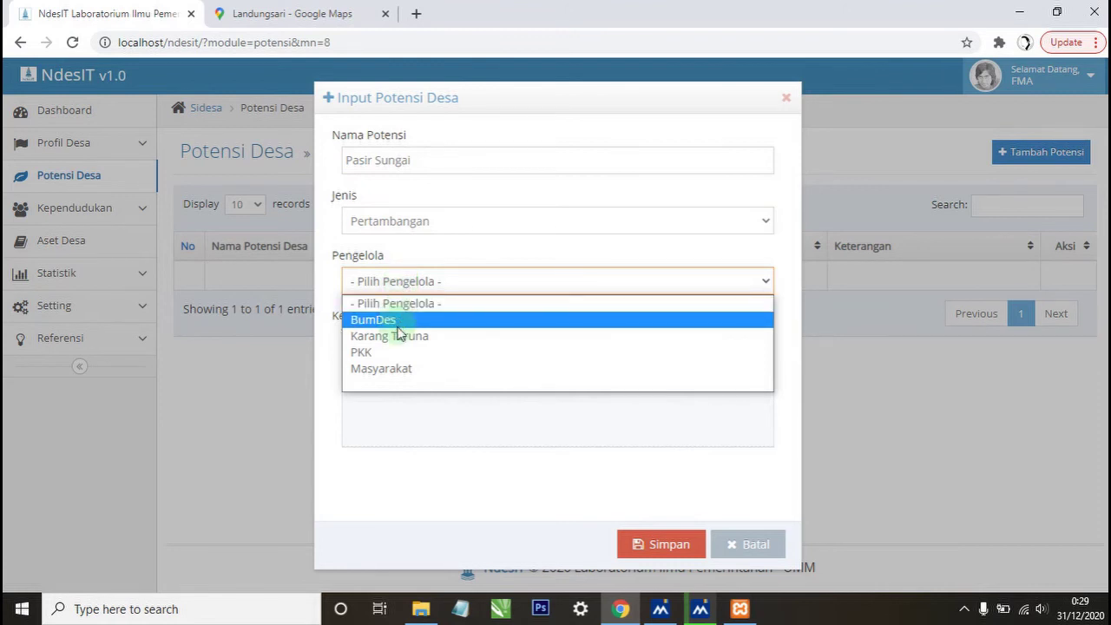
pyautogui.click(397, 336)
# Enter the Keterangan "Pasir sungai di desa Landungsari dapat menambah kesejahteraan masyarakat sekitar." and save the Pasir Sungai entry.
pyautogui.click(399, 370)
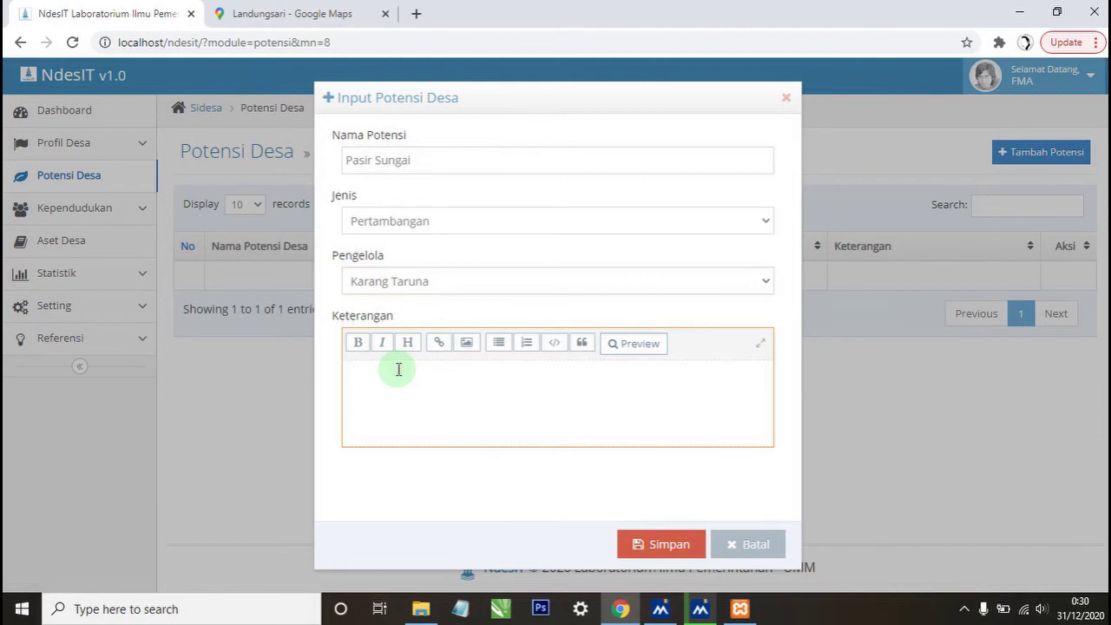
pyautogui.write('Pasir sungai di desa landung')
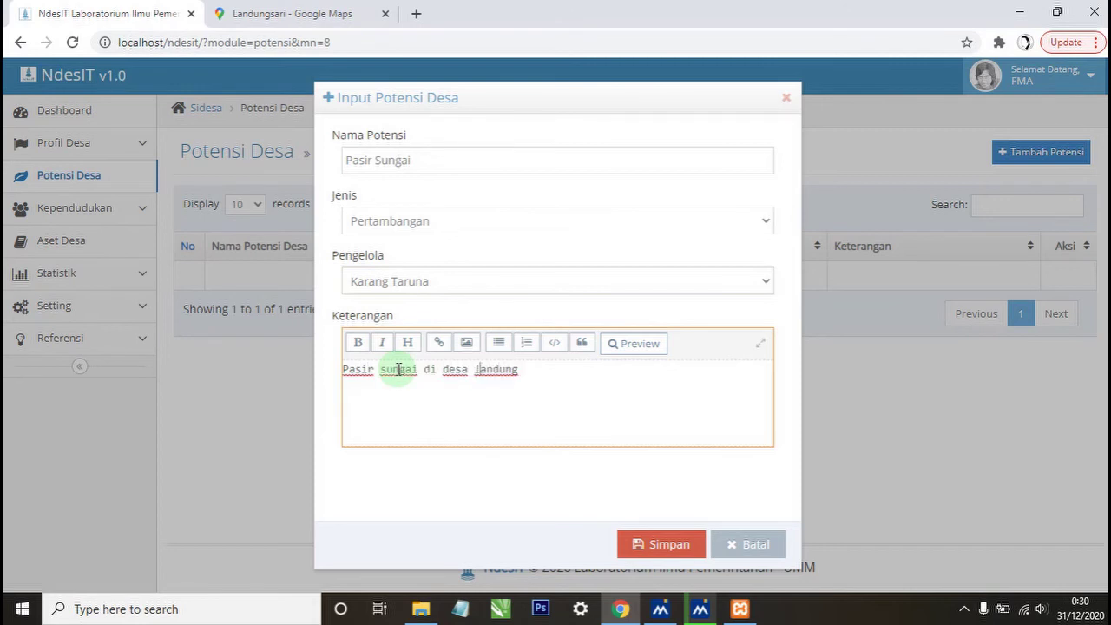
pyautogui.hotkey('ctrl', 'BackSpace')
pyautogui.write('Landungsari dapat memberi')
pyautogui.hotkey('ctrl', 'shift', 'Left')
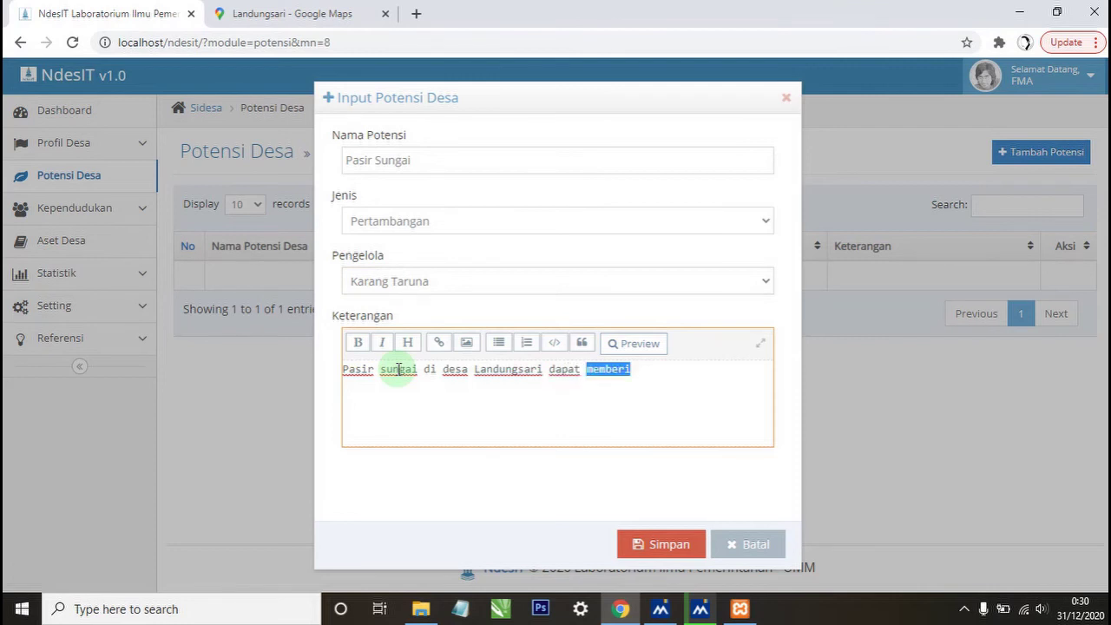
pyautogui.write('menambah')
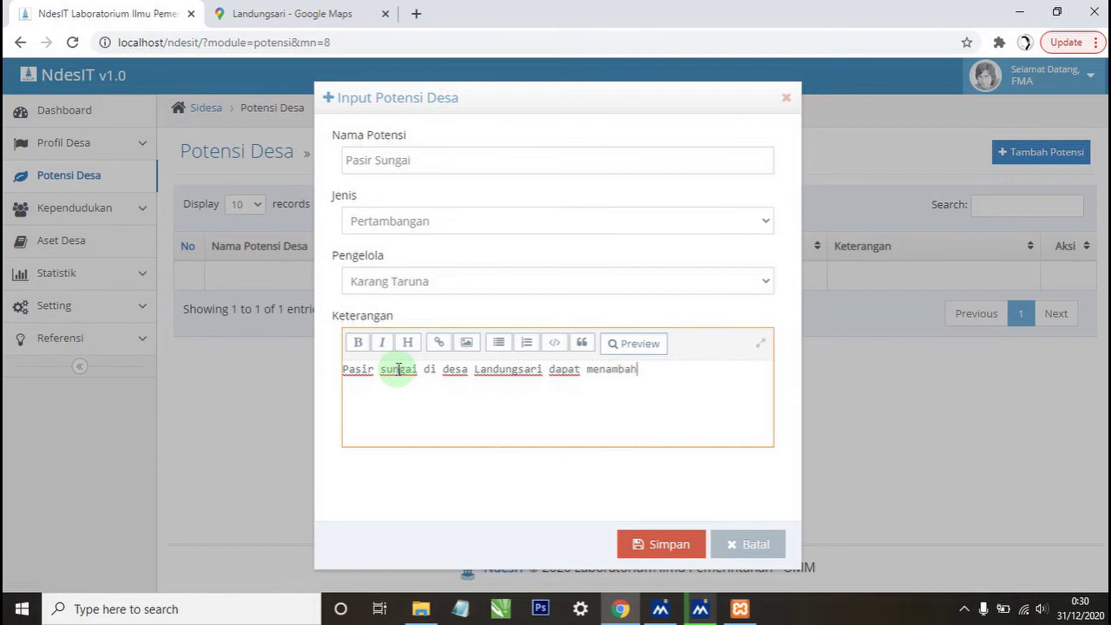
pyautogui.write(' kesejahteraan masyarakat sek')
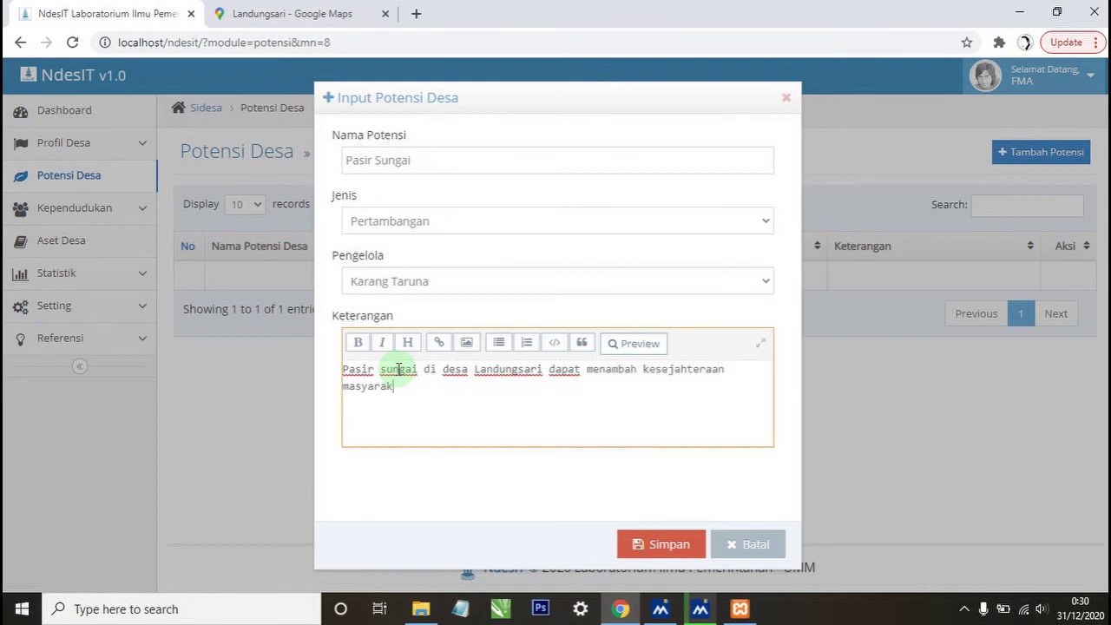
pyautogui.write('itar.')
pyautogui.click(646, 551)
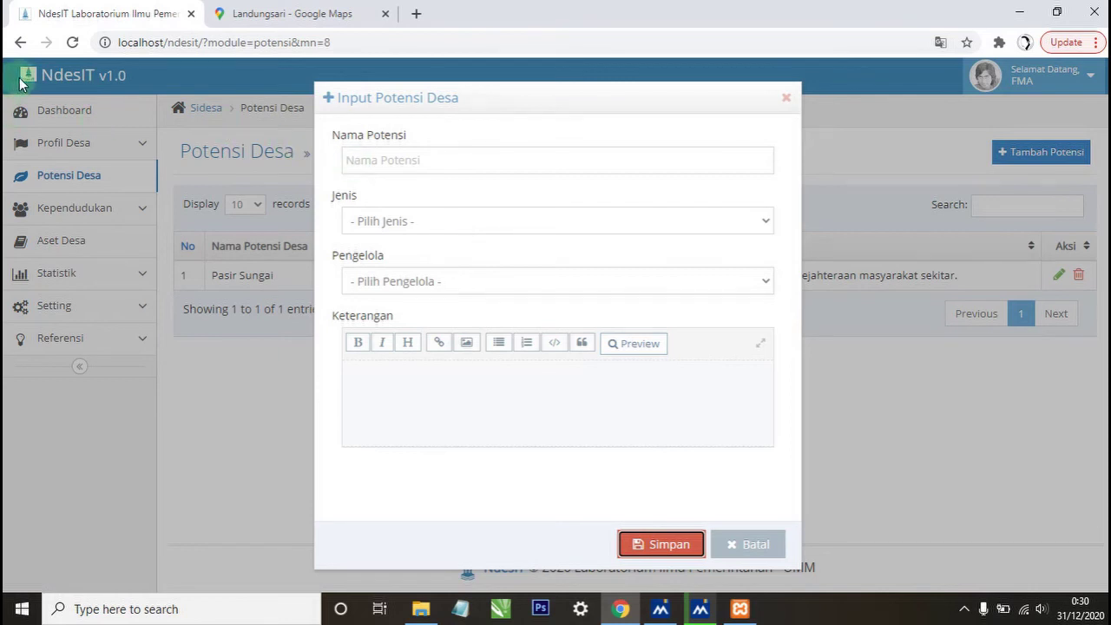
pyautogui.click(372, 224)
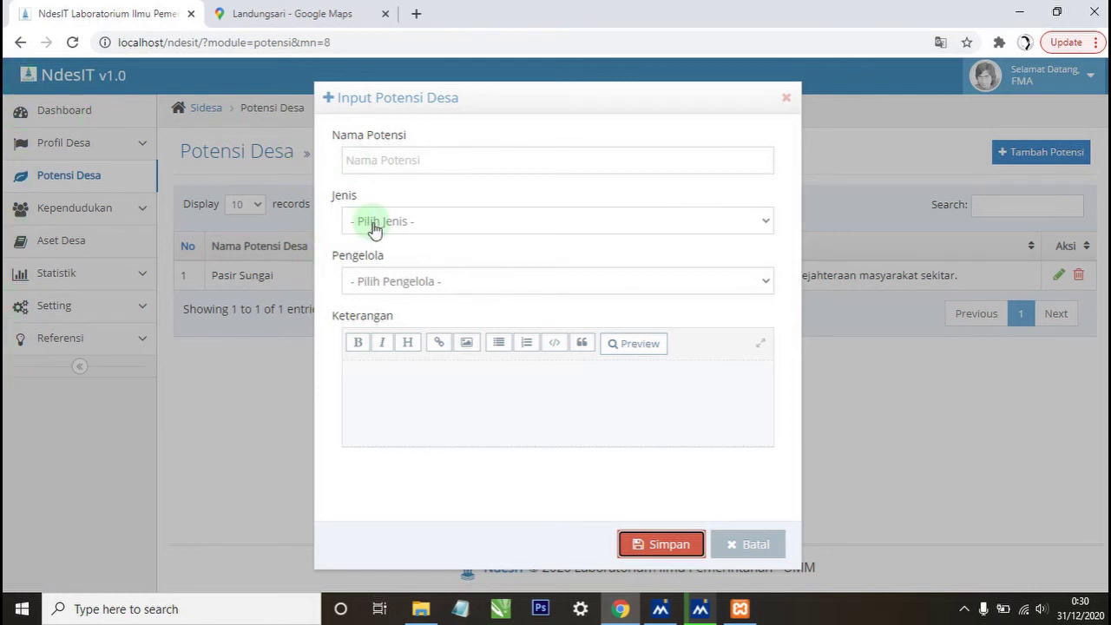
pyautogui.click(394, 156)
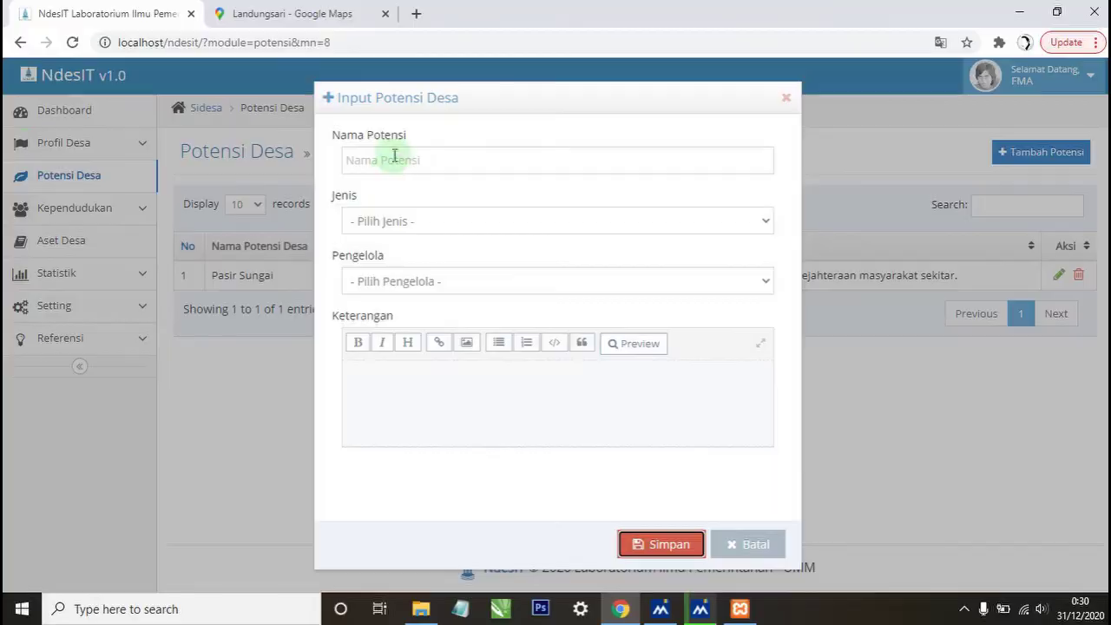
pyautogui.click(394, 157)
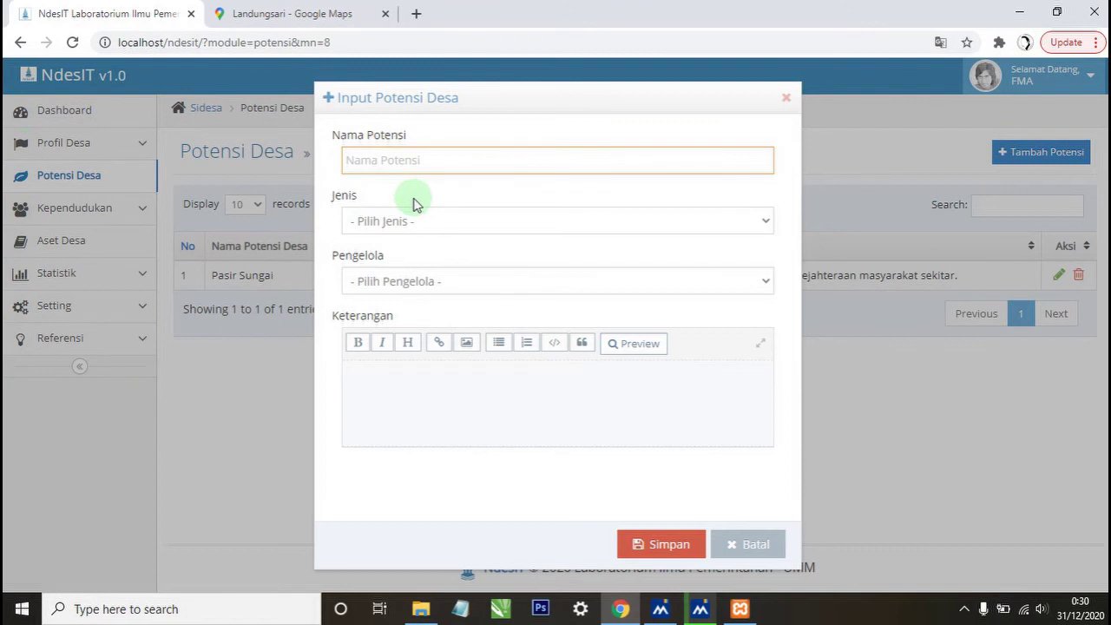
pyautogui.write('Minyak Bumi')
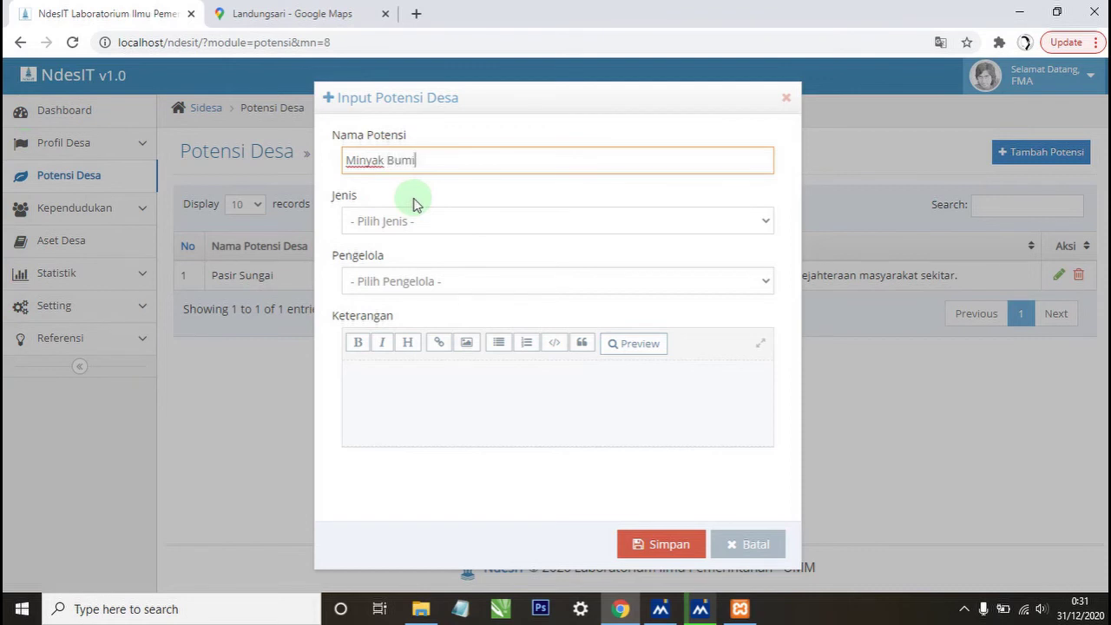
pyautogui.click(404, 218)
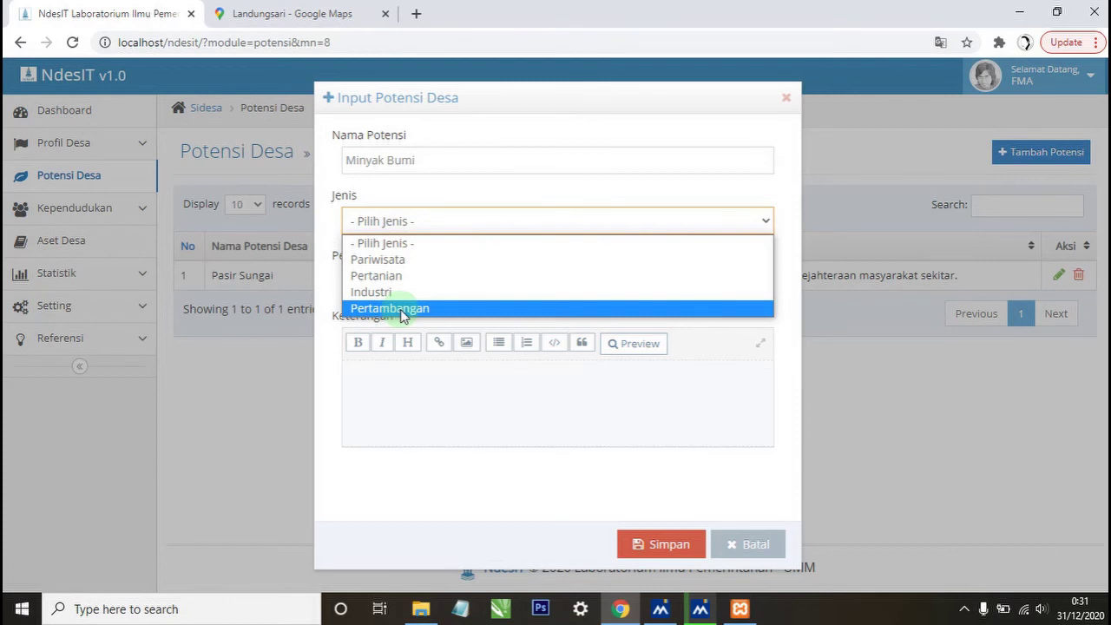
pyautogui.click(426, 399)
pyautogui.click(408, 293)
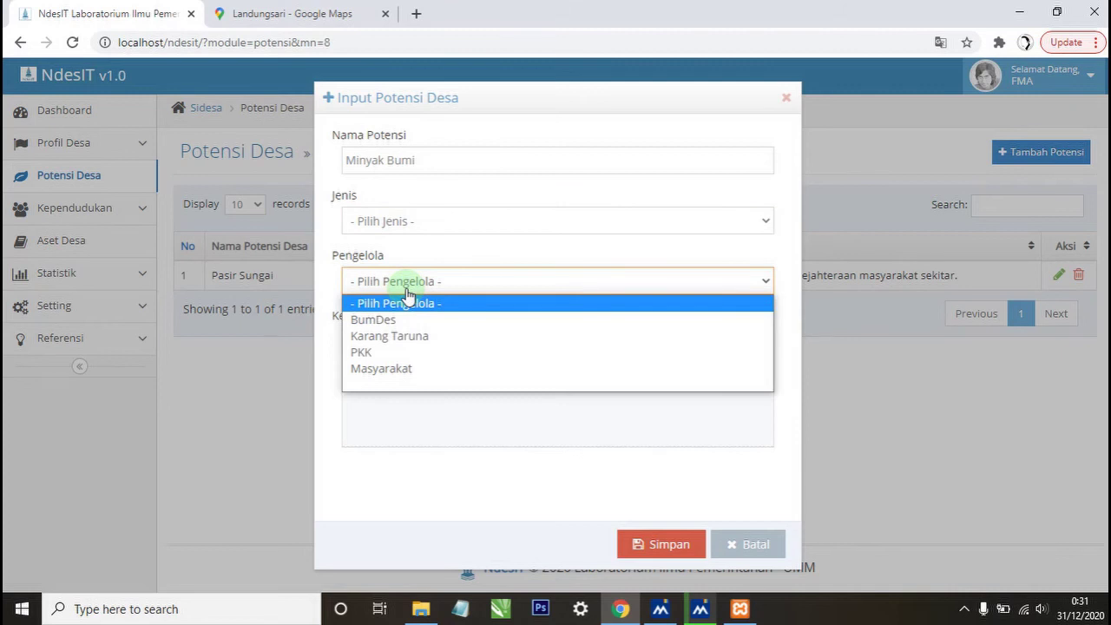
pyautogui.click(407, 291)
pyautogui.click(409, 285)
pyautogui.click(454, 491)
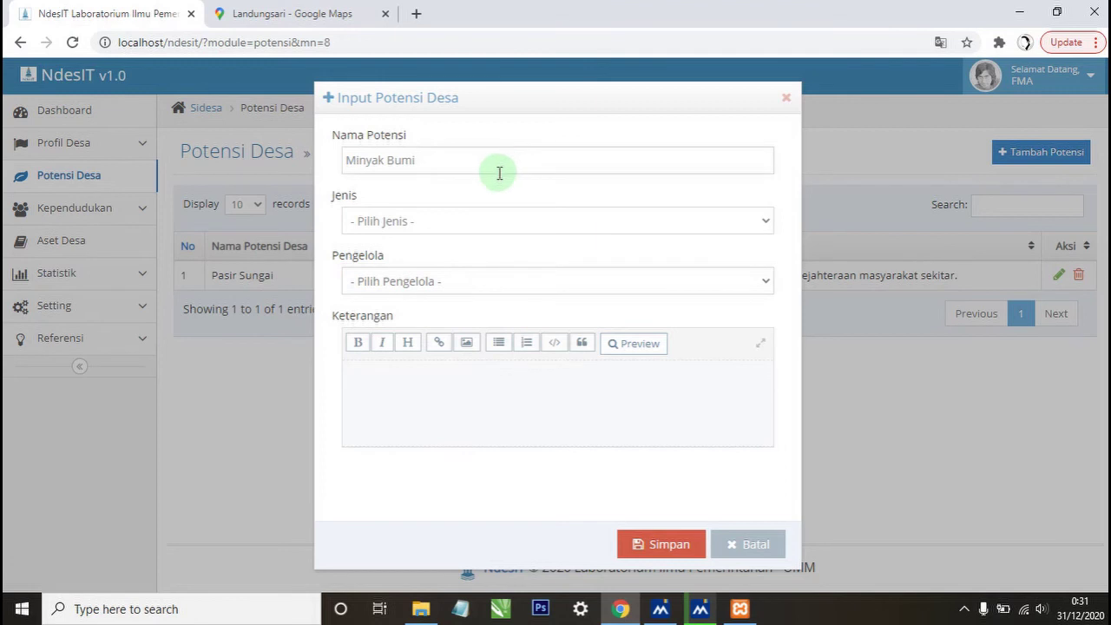
pyautogui.click(734, 556)
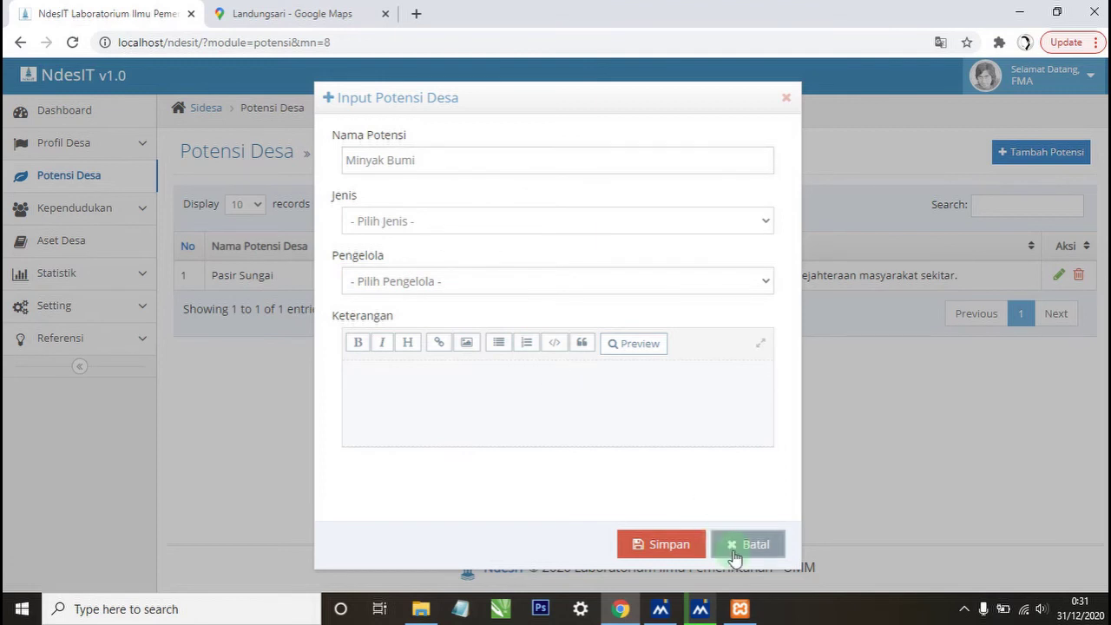
pyautogui.click(785, 98)
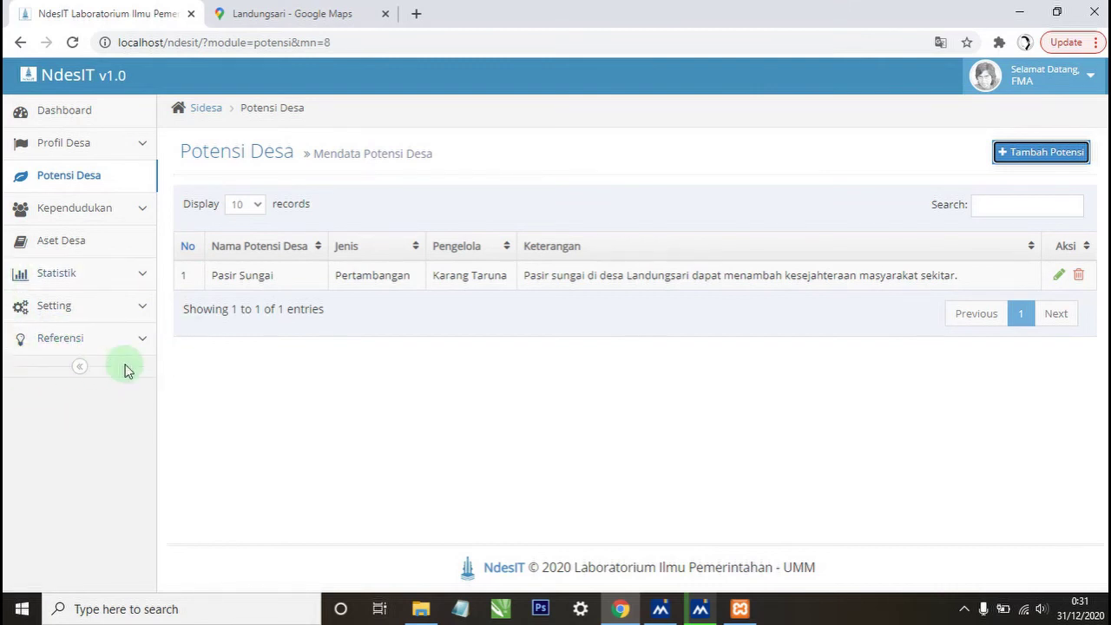
# Add BUMN as a new manager in the Pengelola Potensi Desa reference list and save it.
pyautogui.click(55, 352)
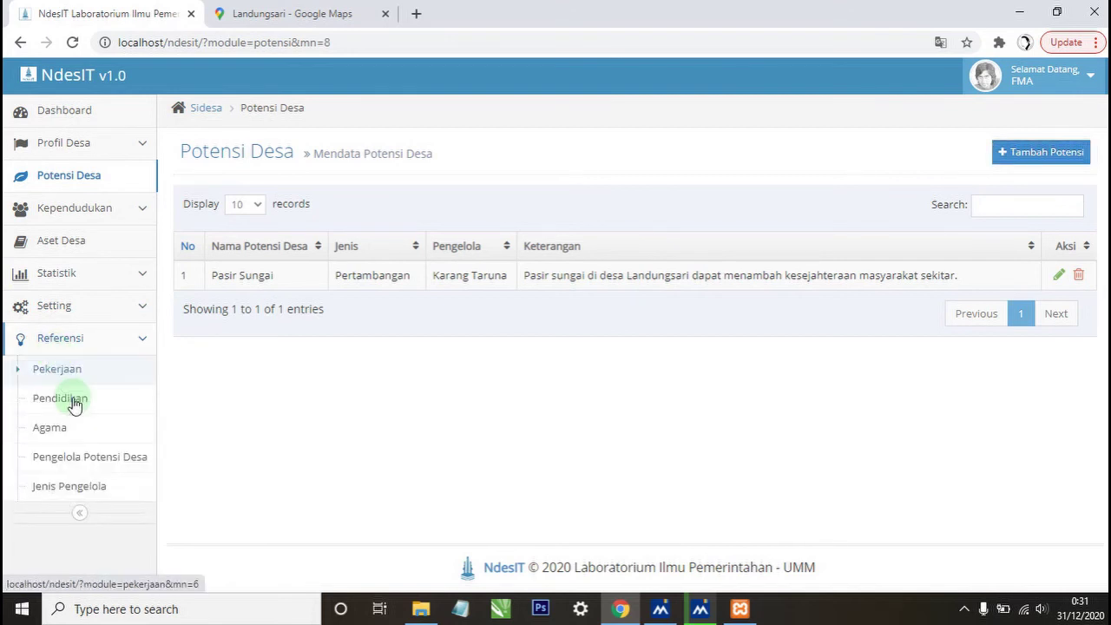
pyautogui.click(94, 468)
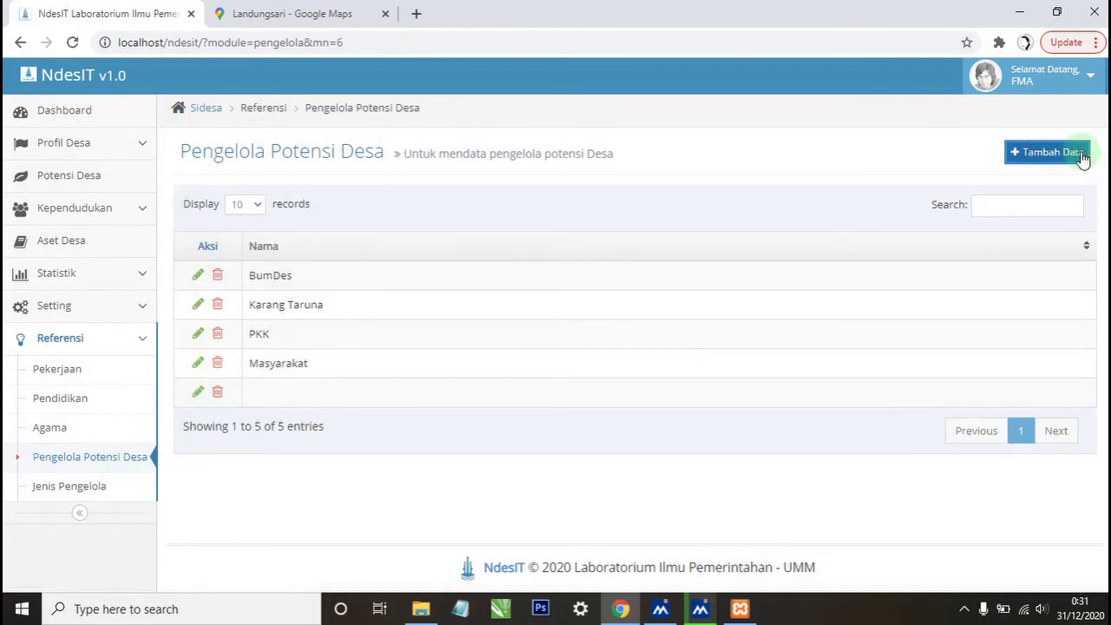
pyautogui.click(1080, 157)
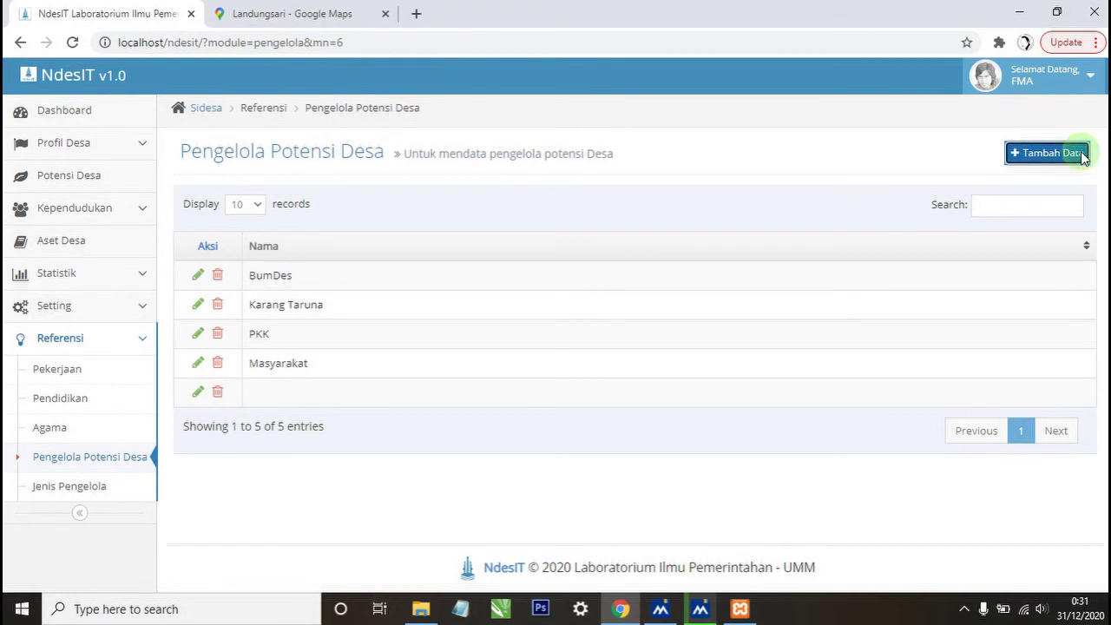
pyautogui.click(448, 306)
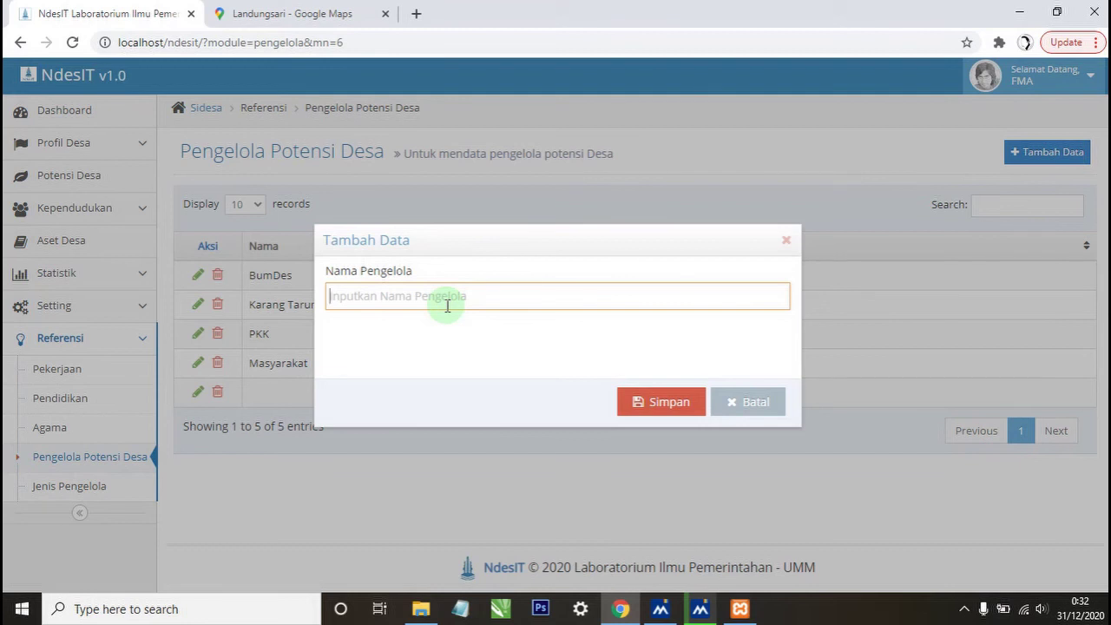
pyautogui.write('N')
pyautogui.press('BackSpace')
pyautogui.write('BUMN')
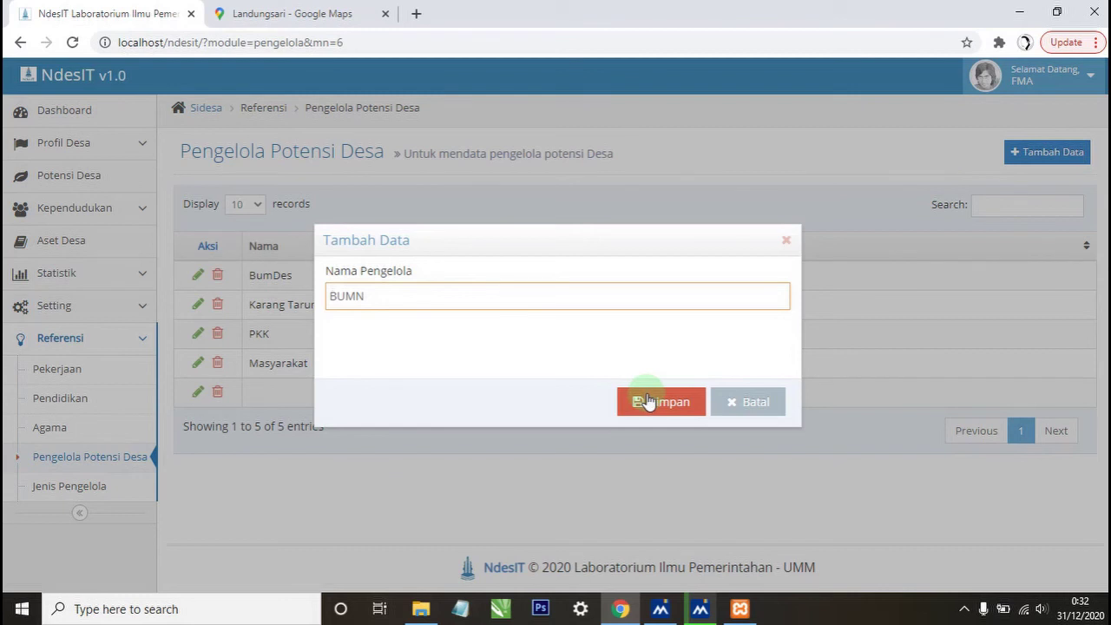
pyautogui.click(653, 406)
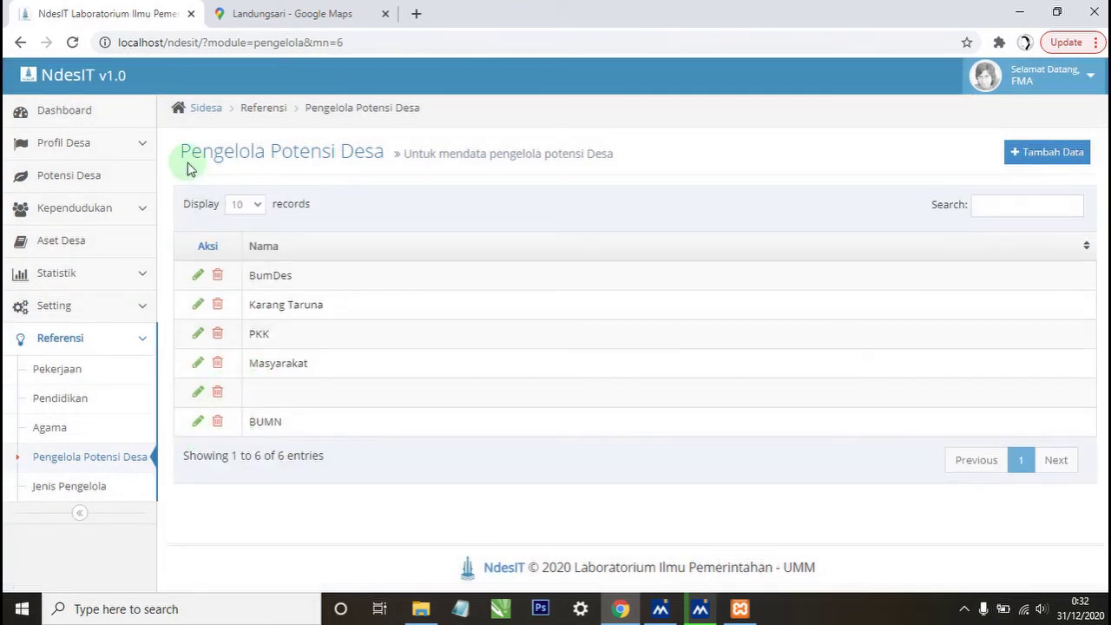
pyautogui.moveTo(178, 153); pyautogui.dragTo(377, 153)
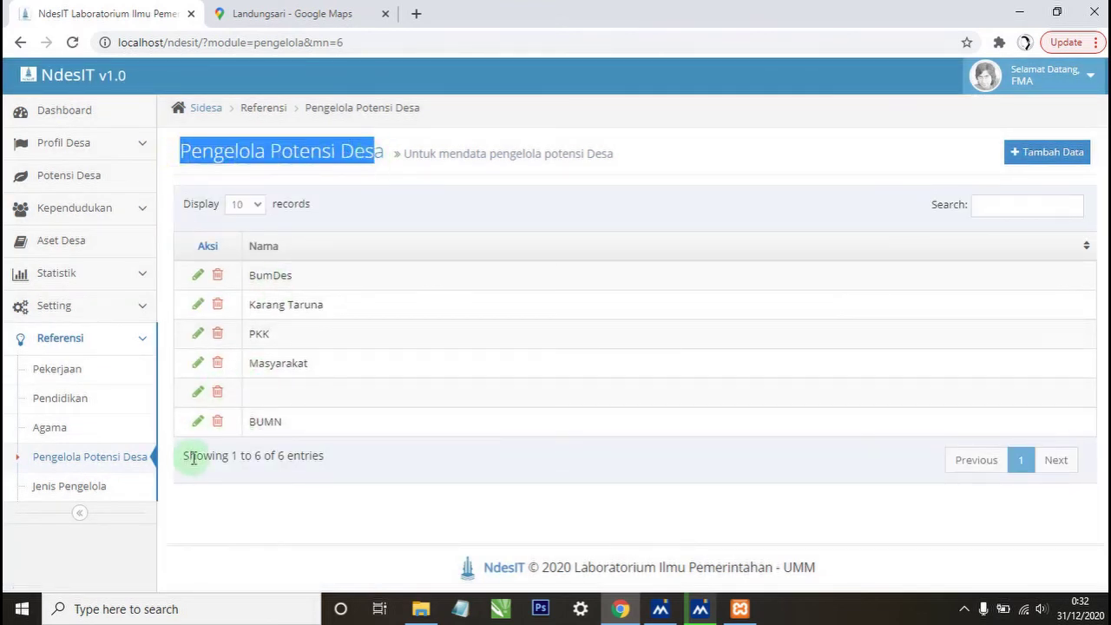
pyautogui.moveTo(249, 422); pyautogui.dragTo(314, 426)
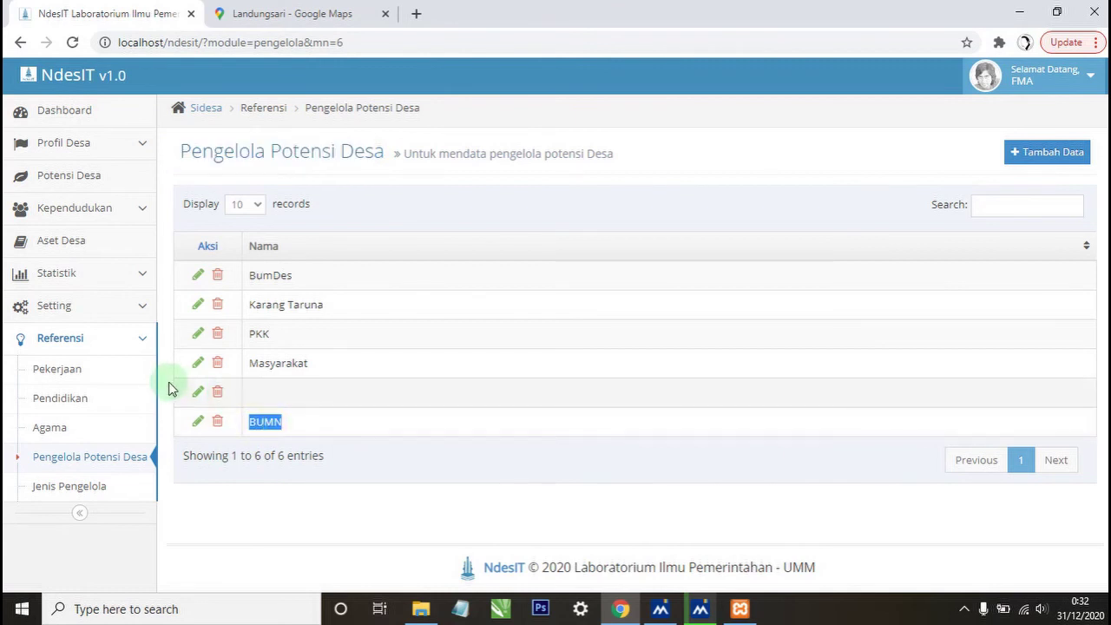
# Add Minyak Bumi dan Gas as a new type in the Jenis Potensi Desa reference list and save it.
pyautogui.click(77, 502)
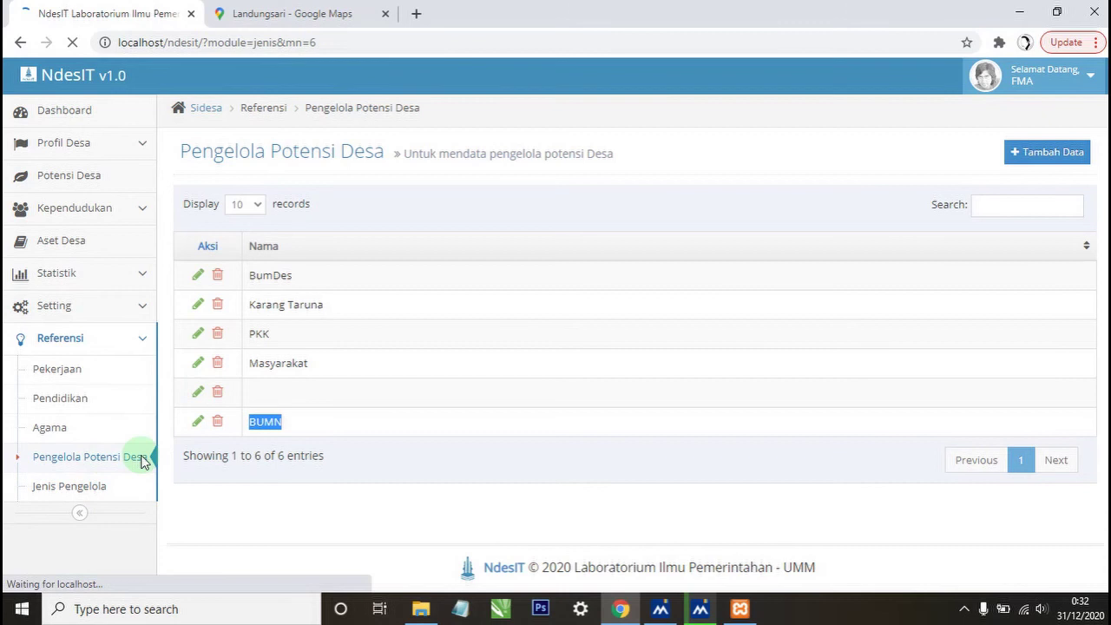
pyautogui.moveTo(174, 165); pyautogui.dragTo(345, 161)
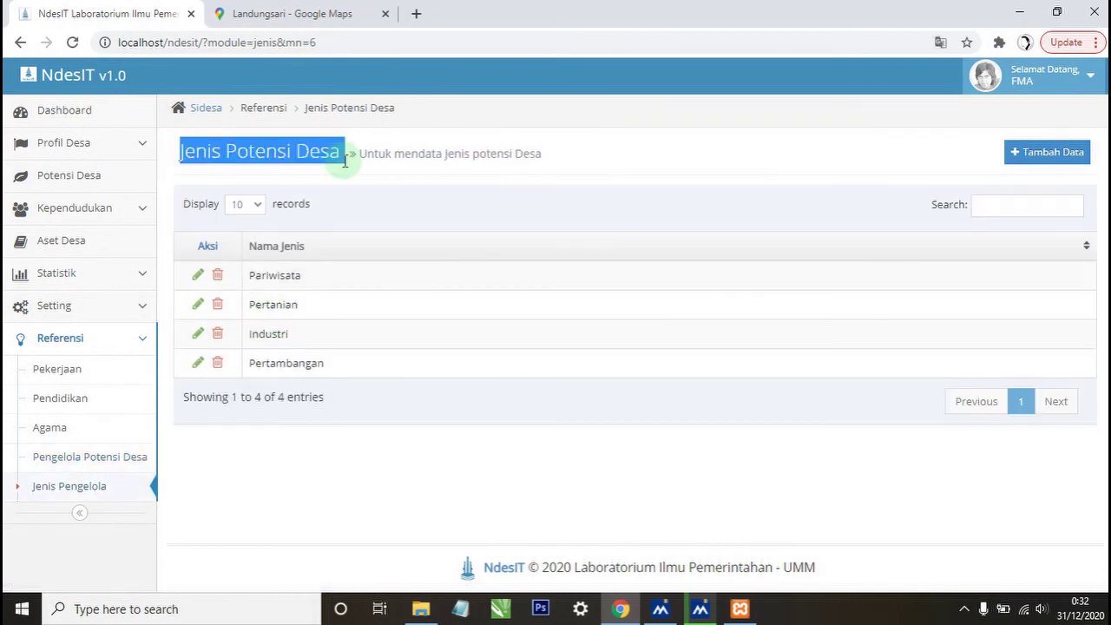
pyautogui.click(326, 446)
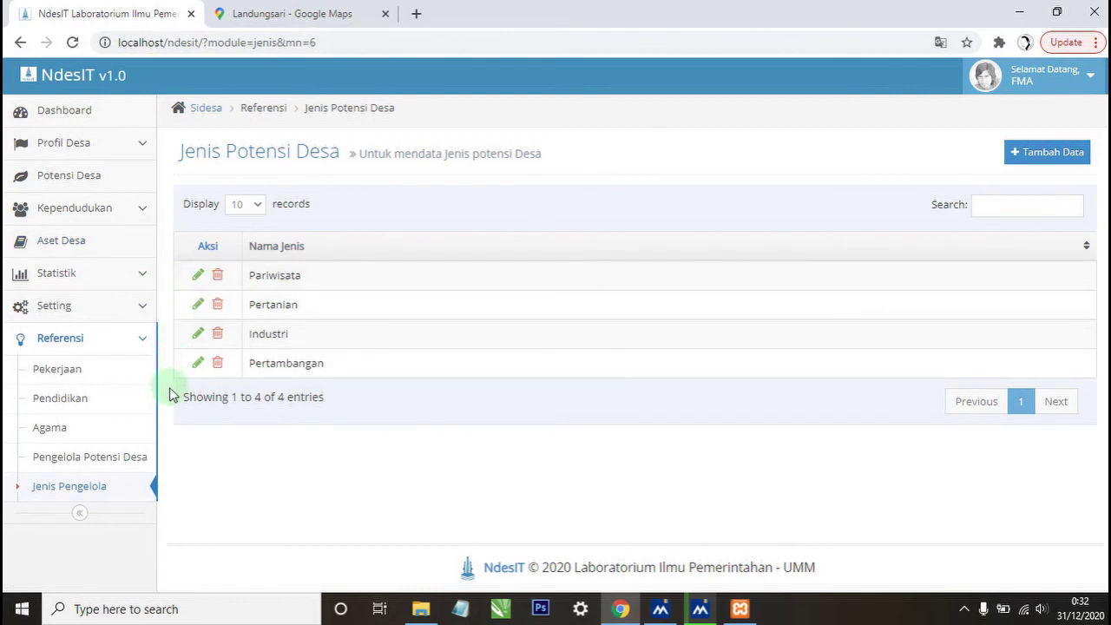
pyautogui.click(1014, 160)
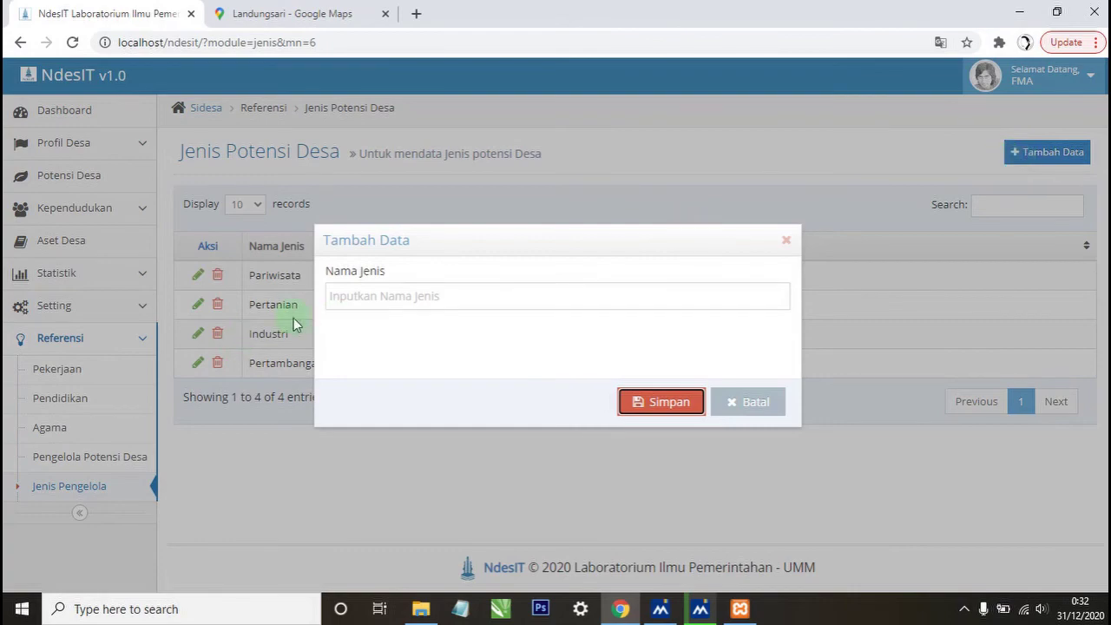
pyautogui.click(340, 303)
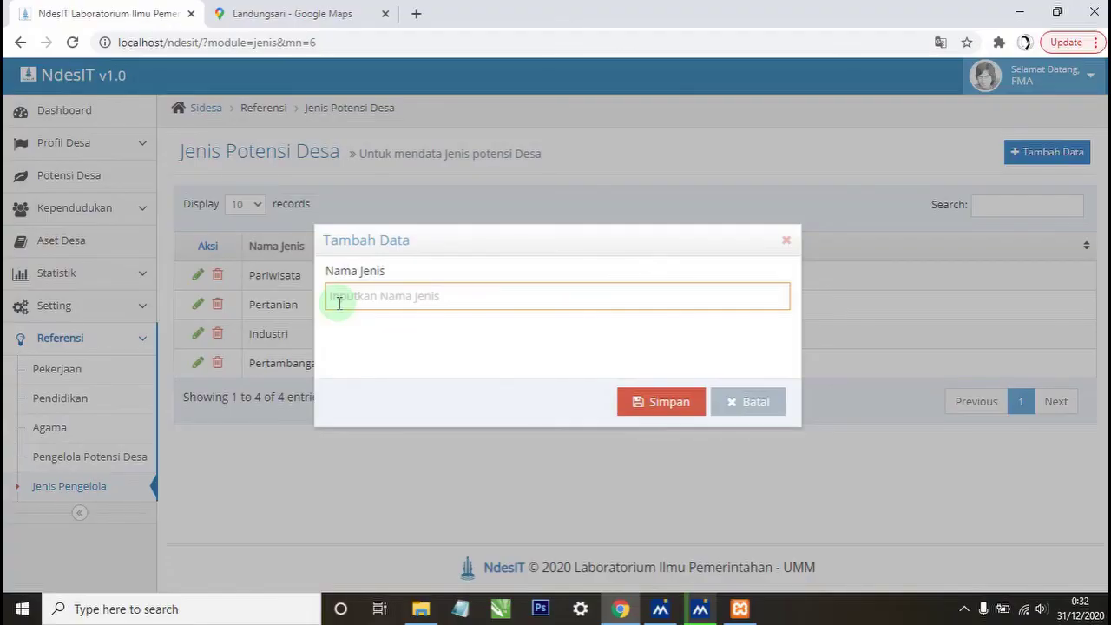
pyautogui.write('Min')
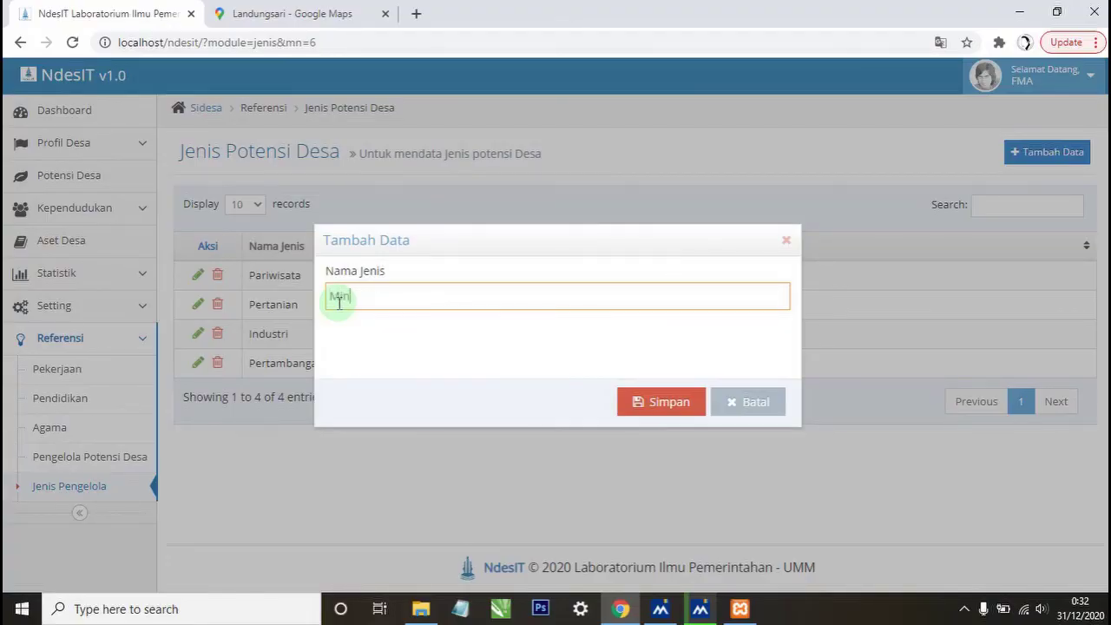
pyautogui.write('yak Bumi dan')
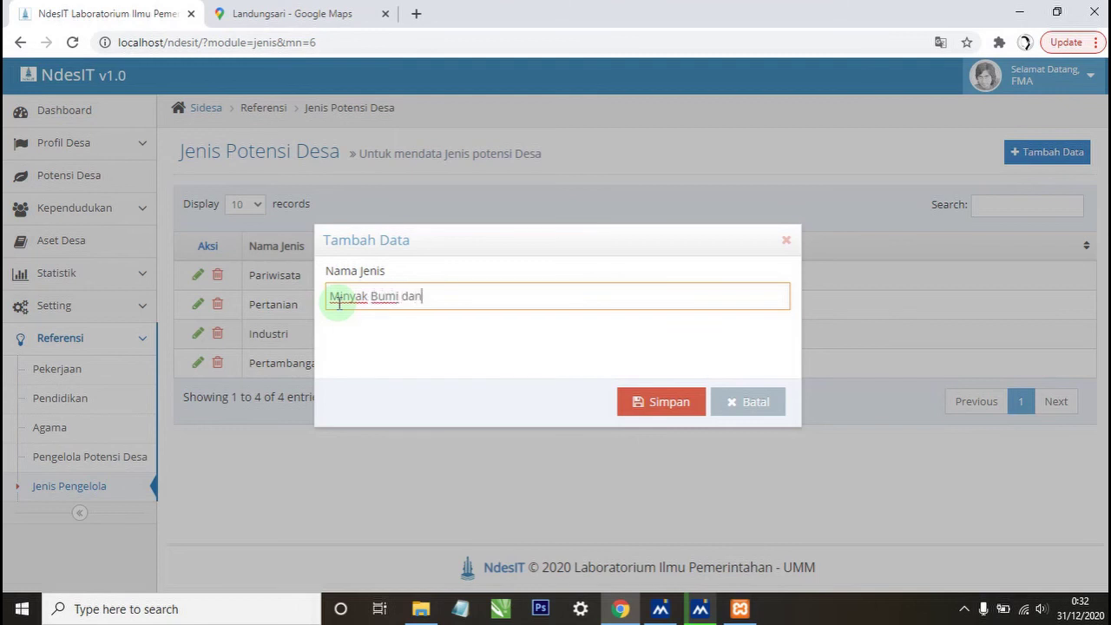
pyautogui.write(' Gas')
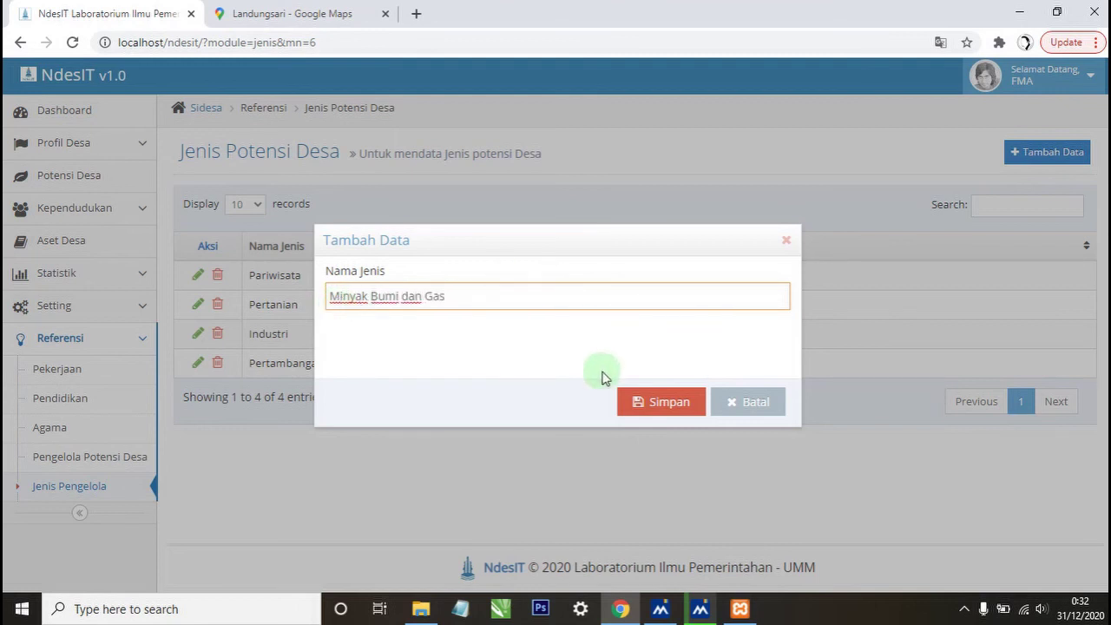
pyautogui.click(622, 400)
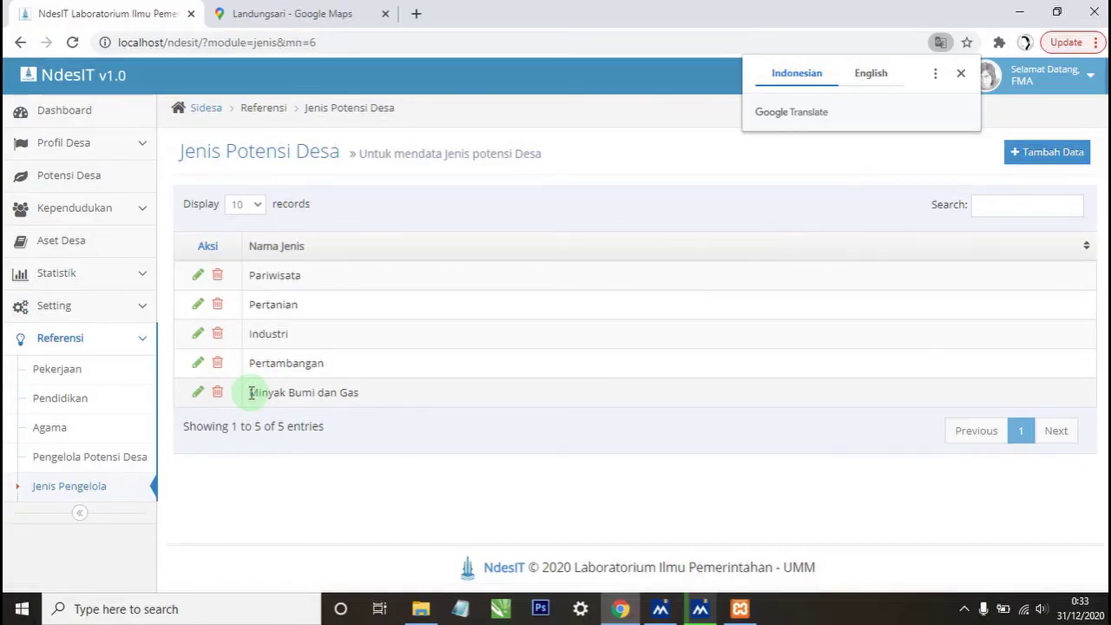
pyautogui.moveTo(251, 393); pyautogui.dragTo(361, 392)
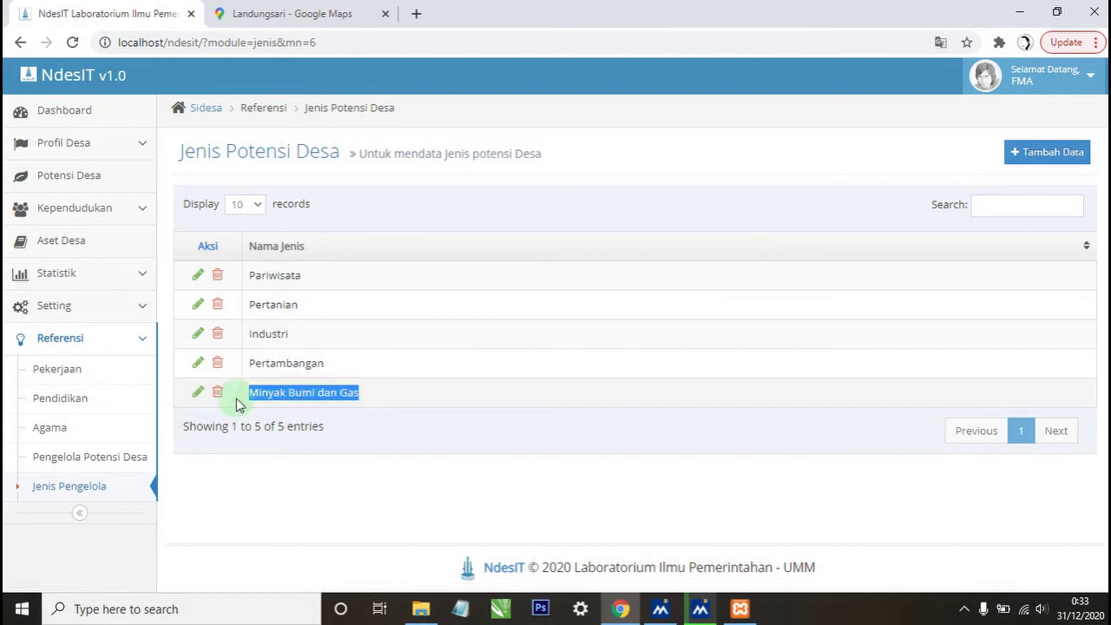
# Start a new Potensi Desa entry named Minyak Bumi.
pyautogui.click(61, 246)
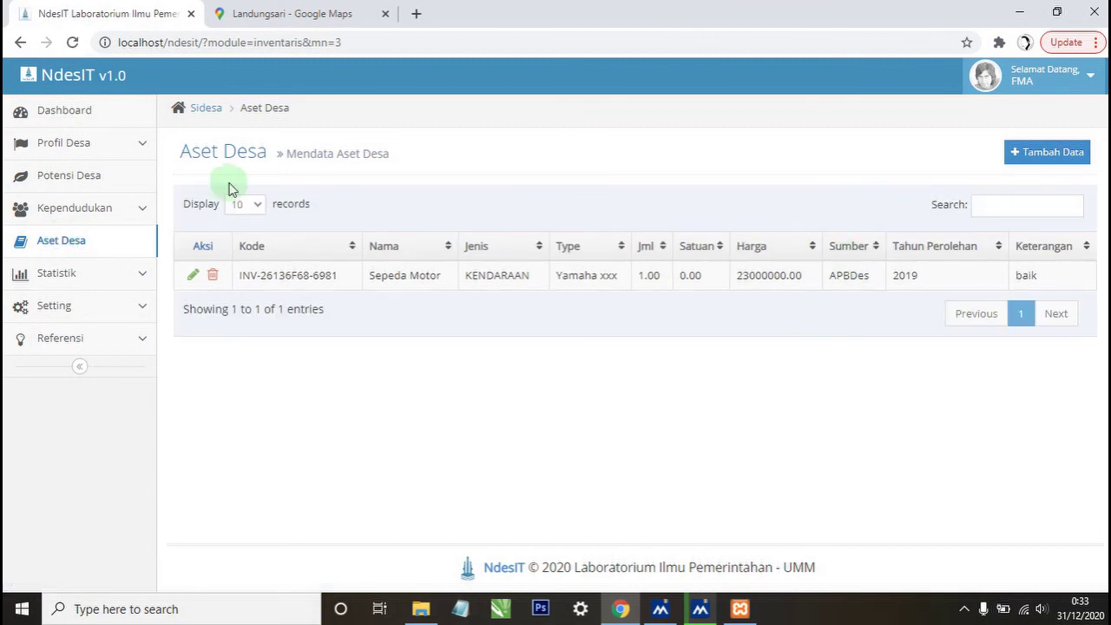
pyautogui.click(60, 180)
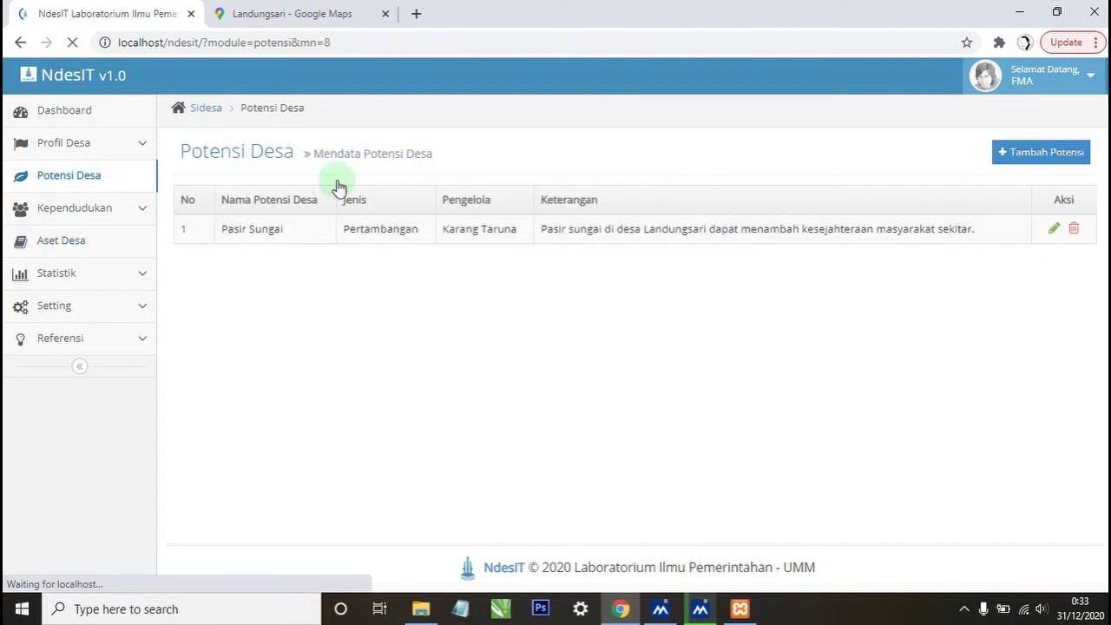
pyautogui.click(961, 74)
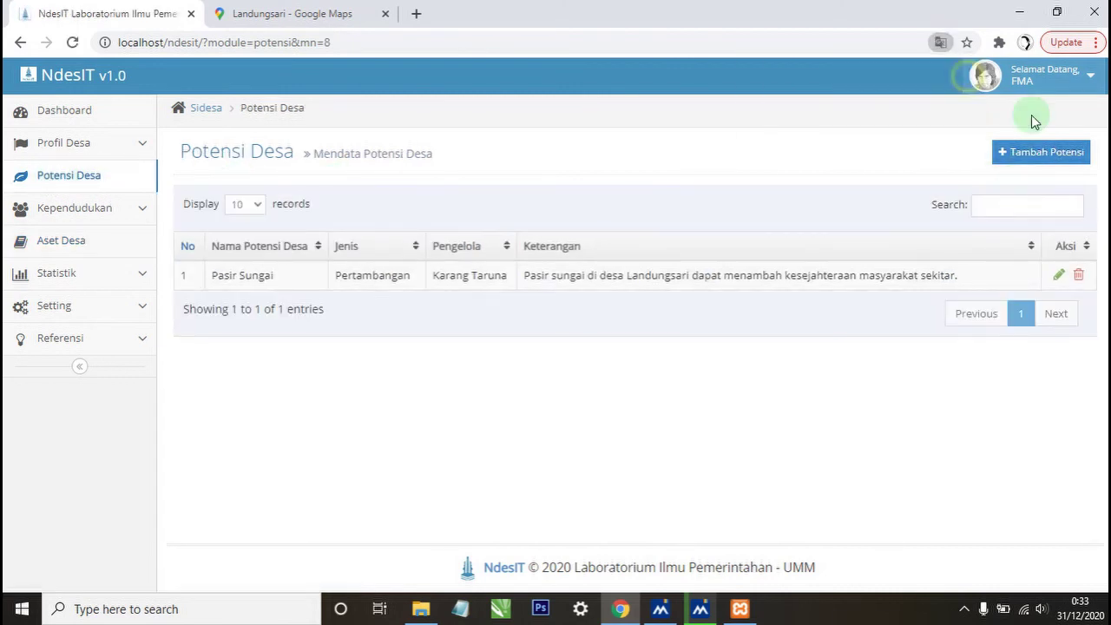
pyautogui.click(1041, 153)
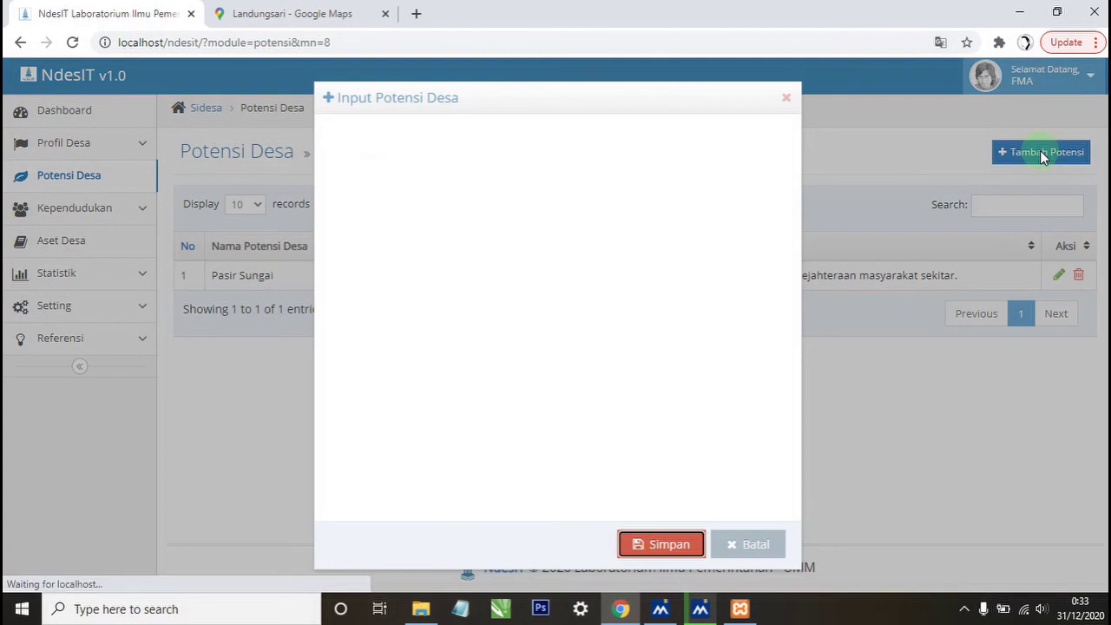
pyautogui.click(566, 156)
pyautogui.click(409, 196)
# Set the Minyak Bumi entry's Jenis to Minyak Bumi dan Gas and Pengelola to BUMN, and save it with an empty Keterangan.
pyautogui.click(417, 229)
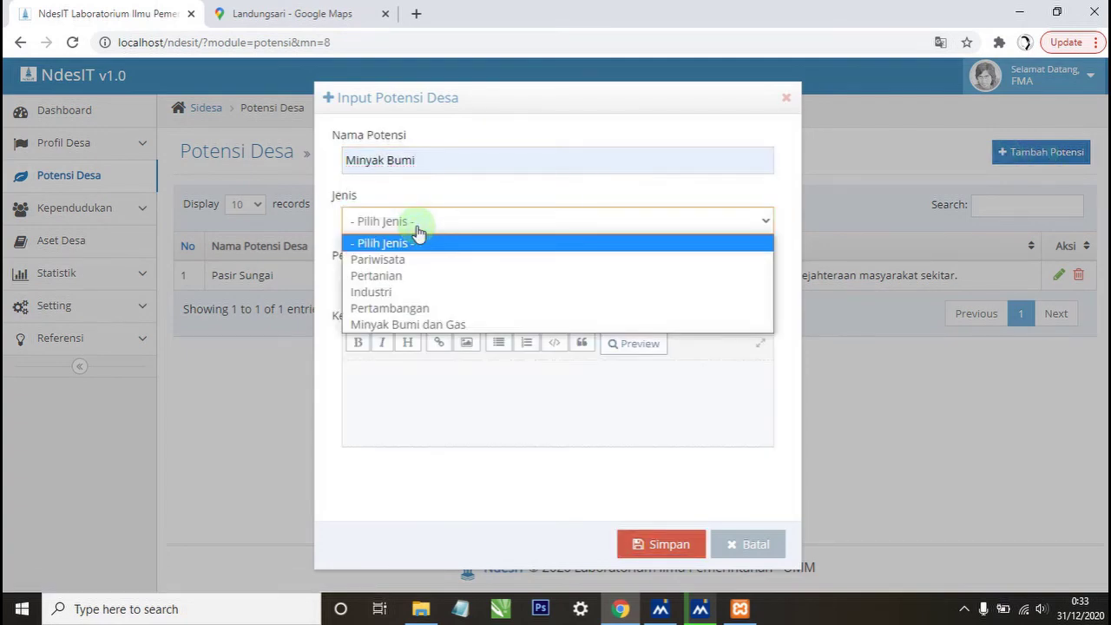
pyautogui.click(418, 323)
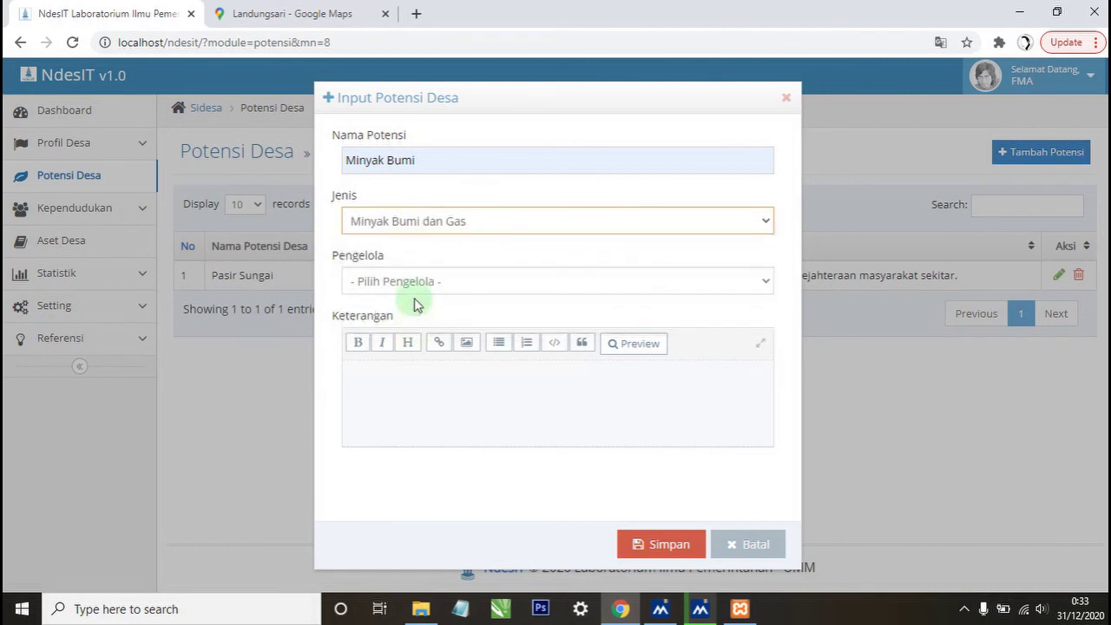
pyautogui.click(413, 293)
pyautogui.click(392, 396)
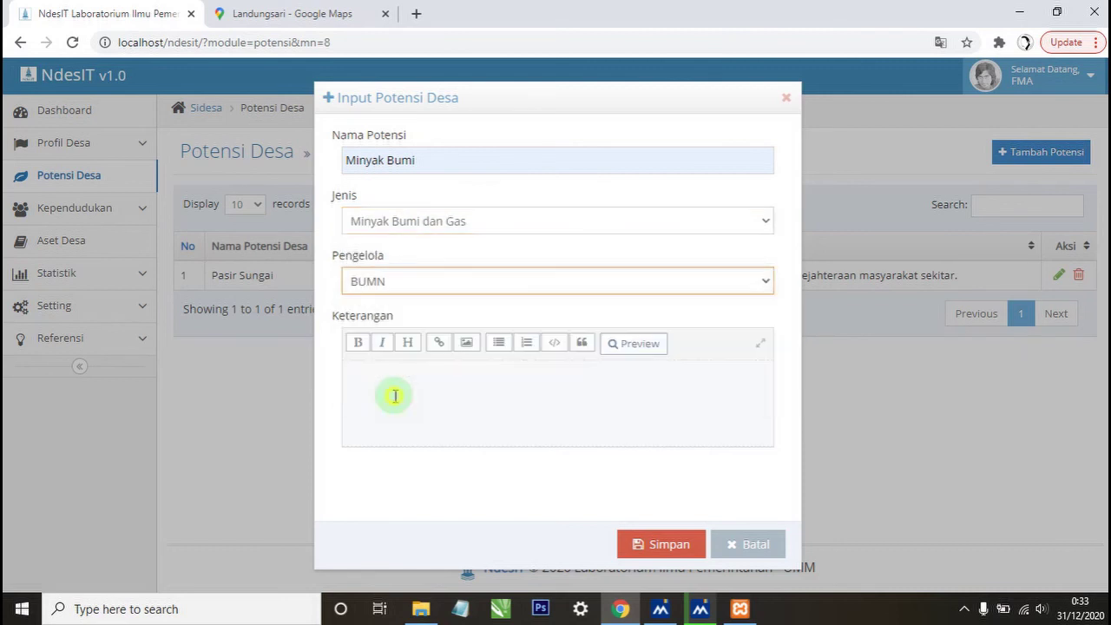
pyautogui.click(391, 395)
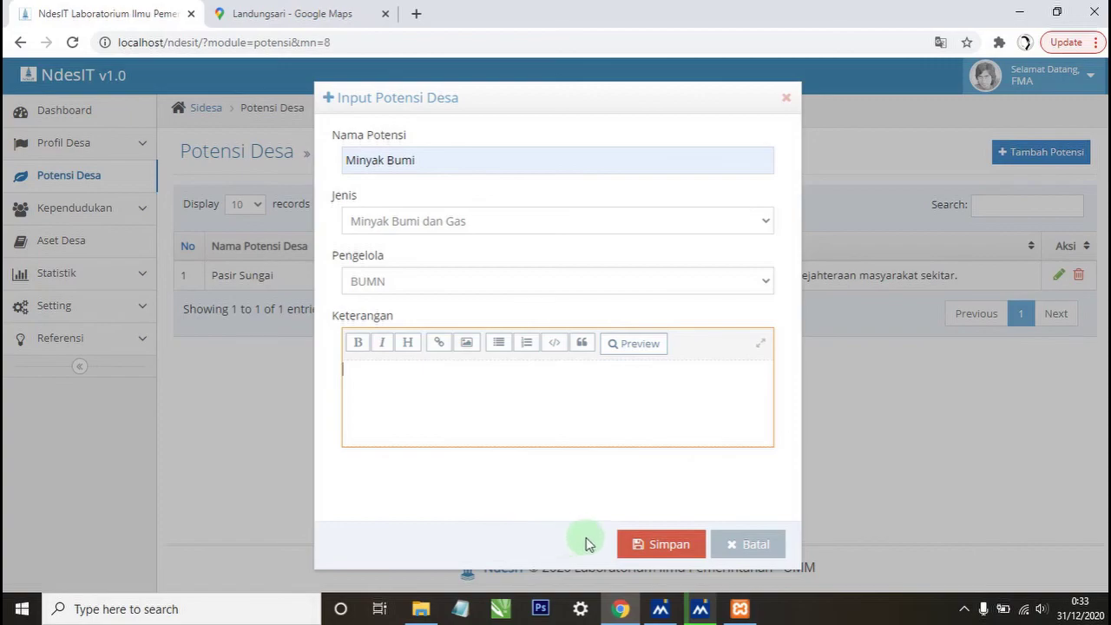
pyautogui.click(666, 554)
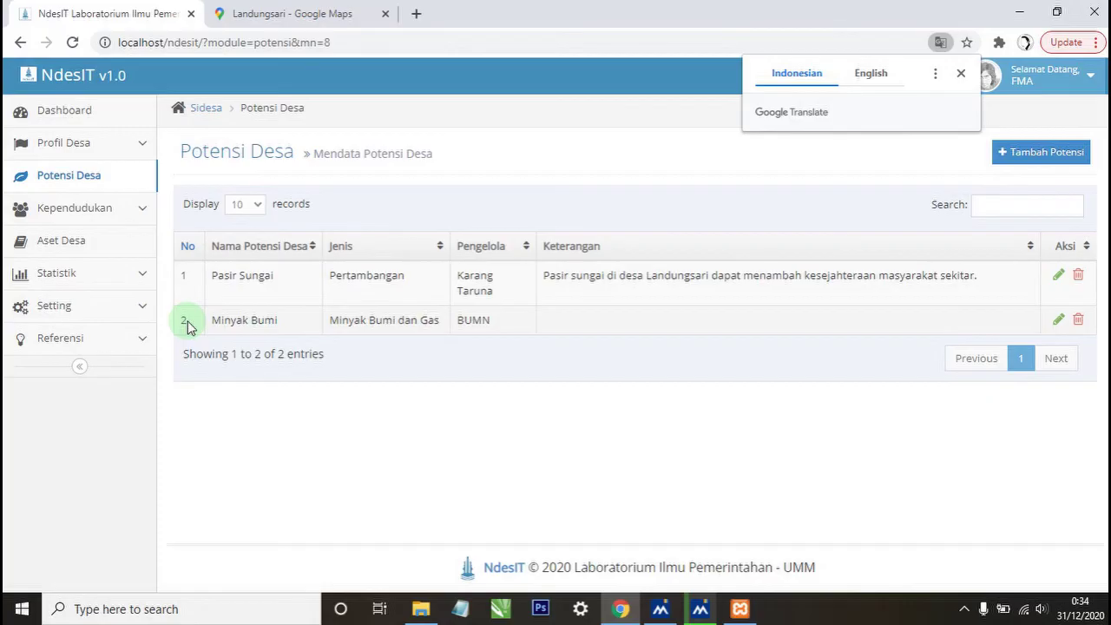
pyautogui.moveTo(211, 320); pyautogui.dragTo(642, 321)
pyautogui.moveTo(166, 319); pyautogui.dragTo(489, 318)
pyautogui.click(473, 438)
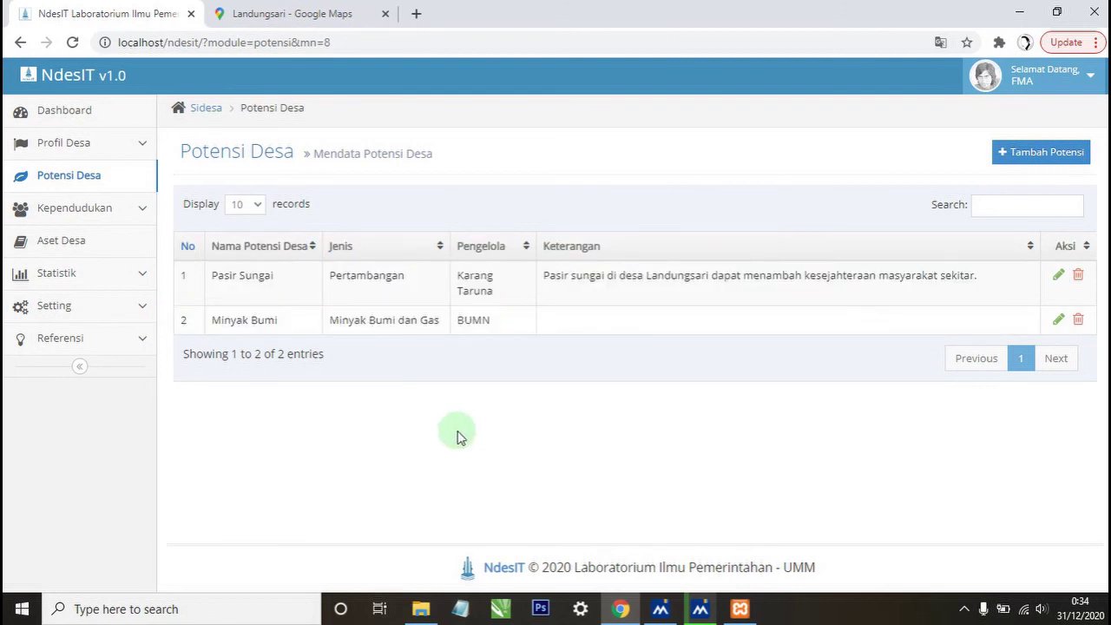